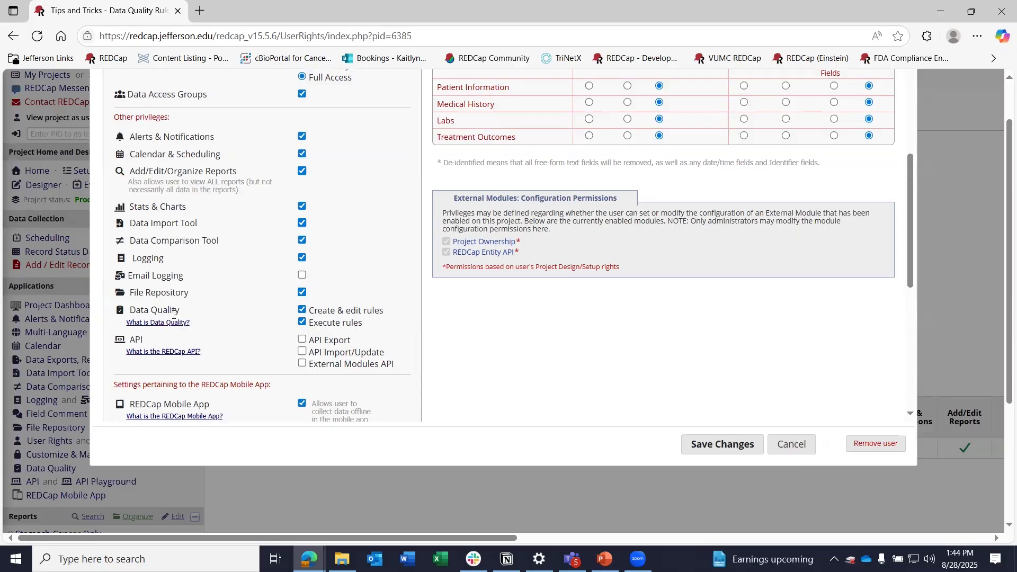
Leave the user's privilege settings without saving and open the project's Data Quality page
click(301, 323)
click(811, 449)
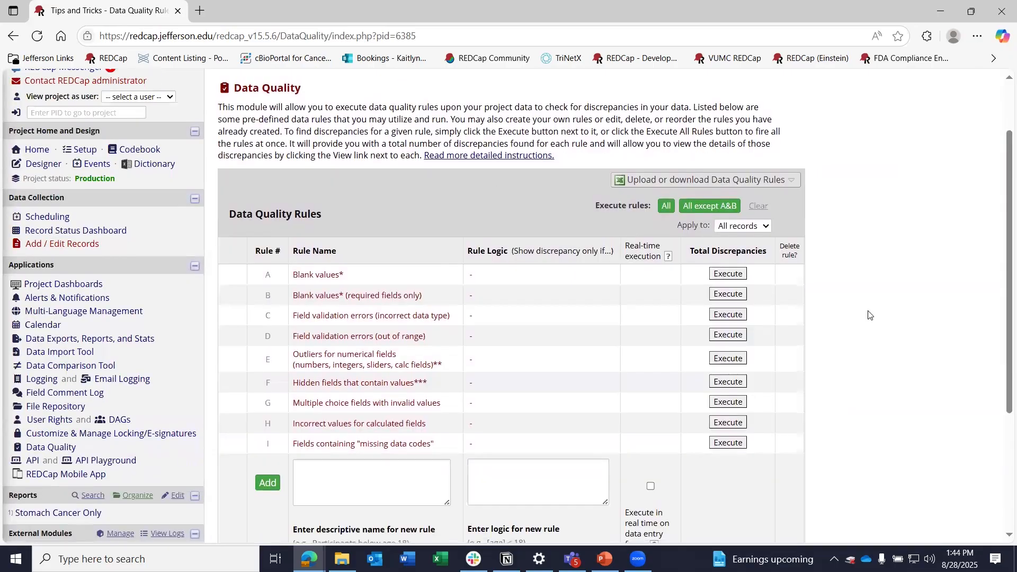
scroll(869, 316, down, 1)
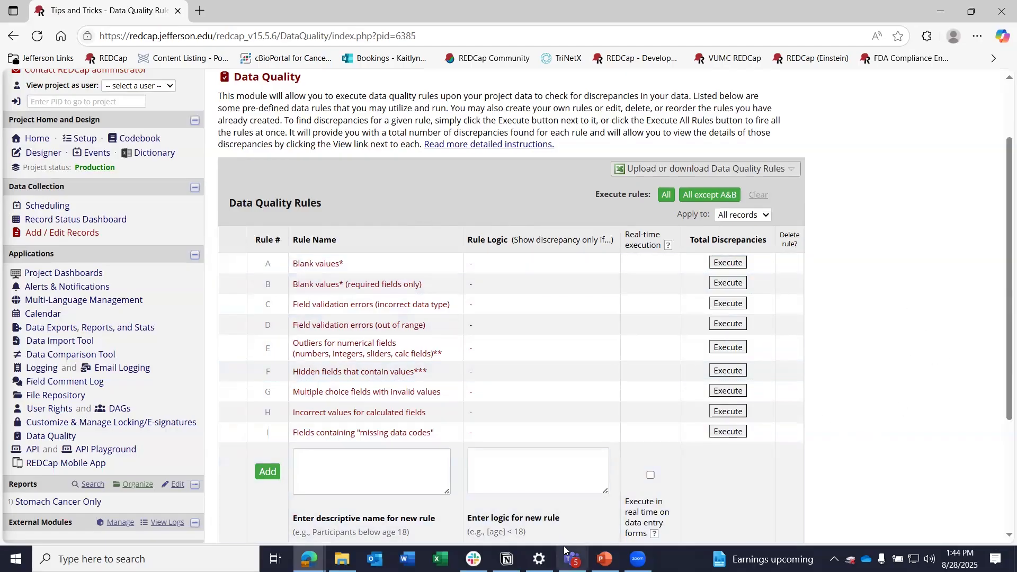
Switch to the PowerPoint presentation and display the Missing Data slide
click(604, 559)
click(139, 392)
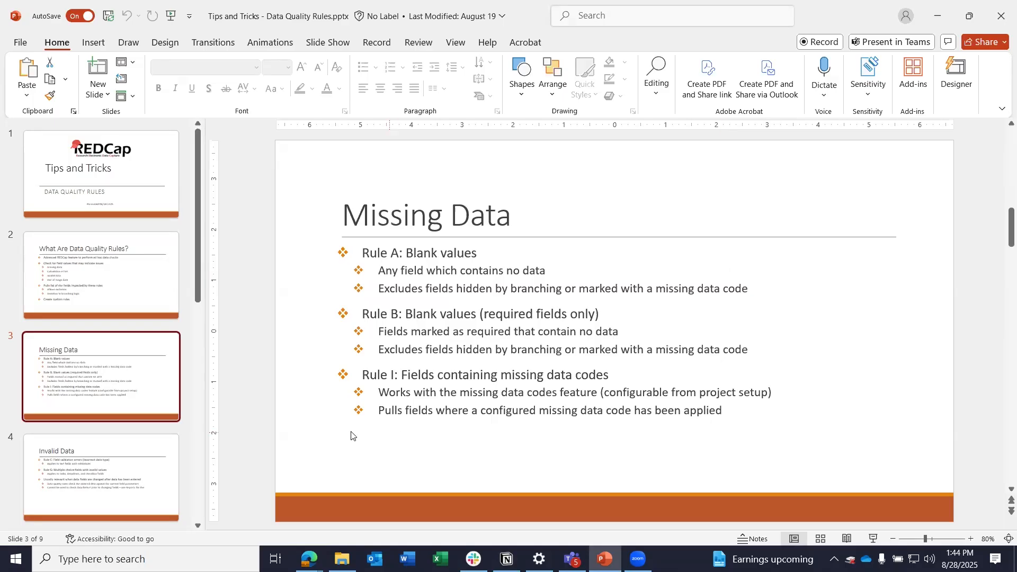
Return to the REDCap Data Quality page, execute rule A (Blank values) and look through its full discrepancy list
mouse_move(310, 560)
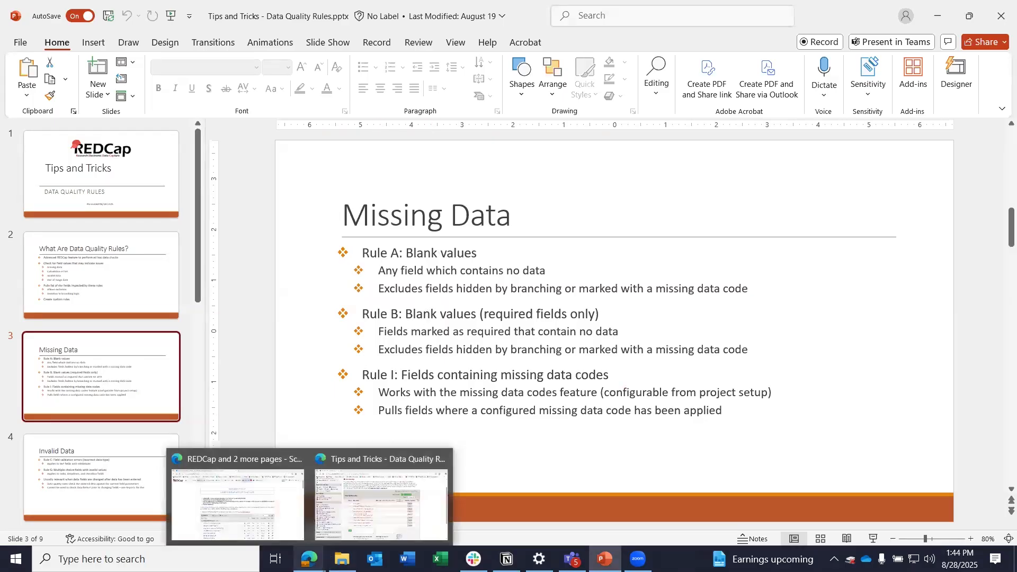
click(353, 519)
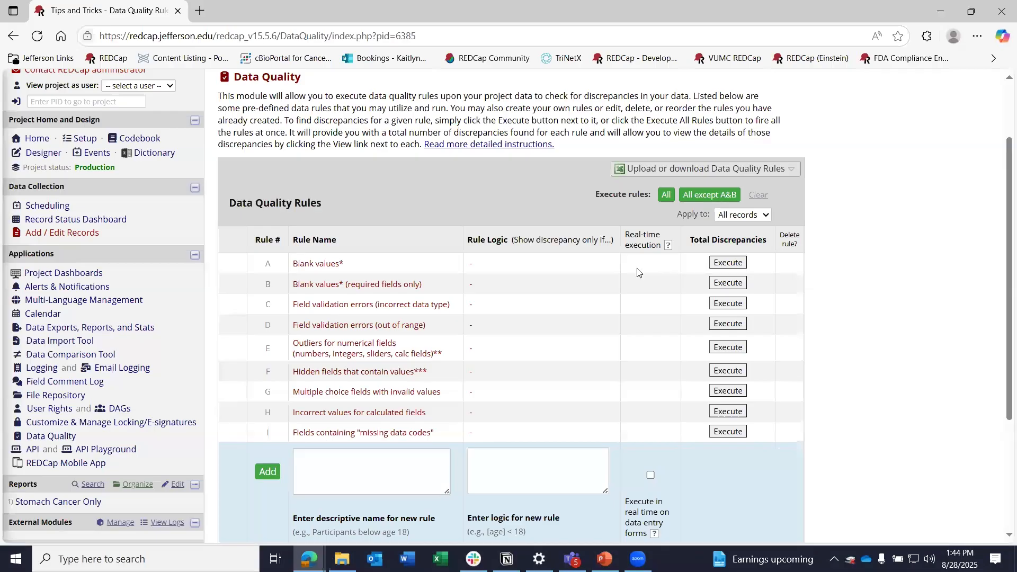
click(728, 264)
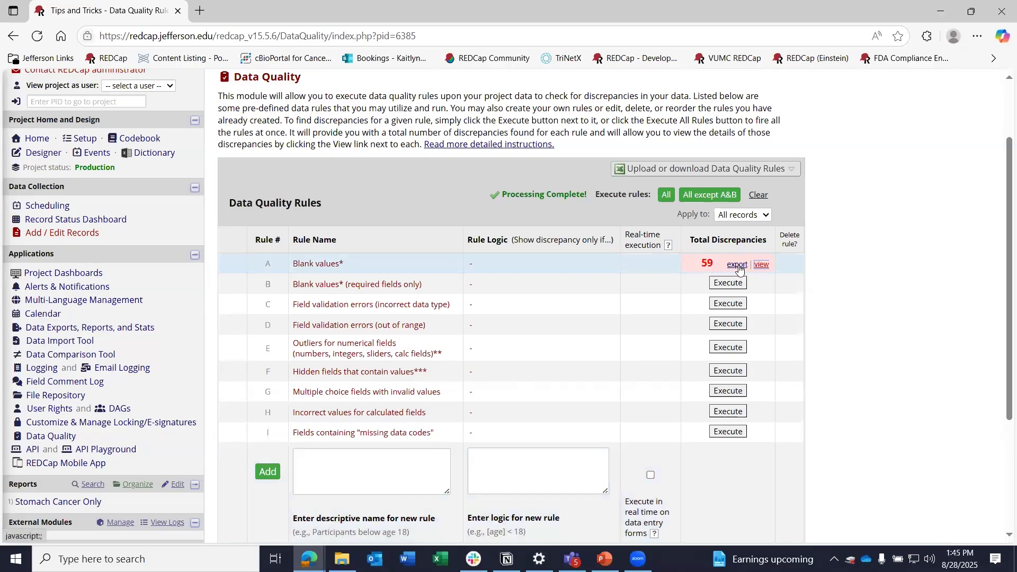
click(762, 265)
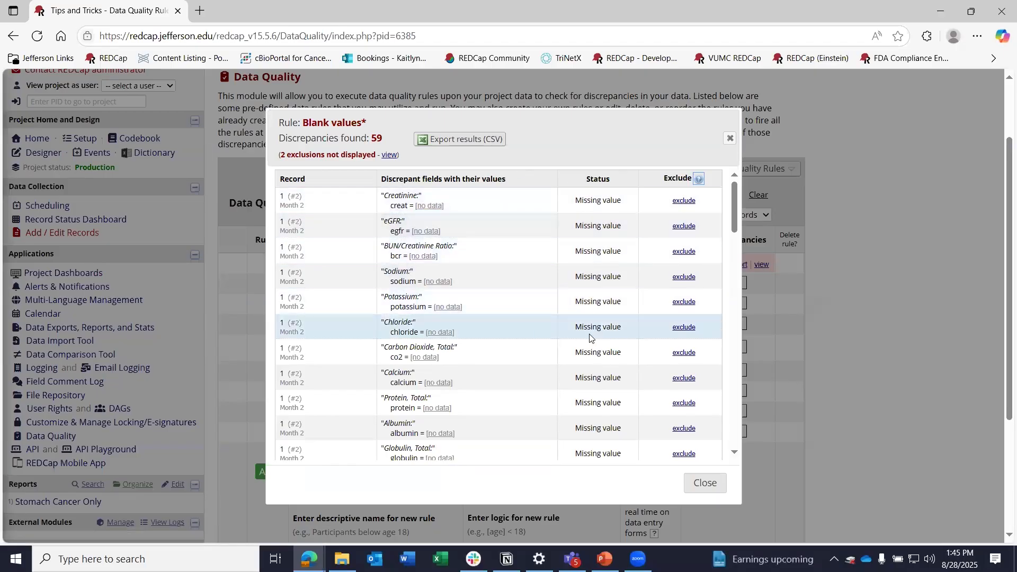
scroll(613, 259, down, 10)
scroll(613, 260, down, 15)
scroll(613, 260, up, 20)
scroll(501, 316, up, 3)
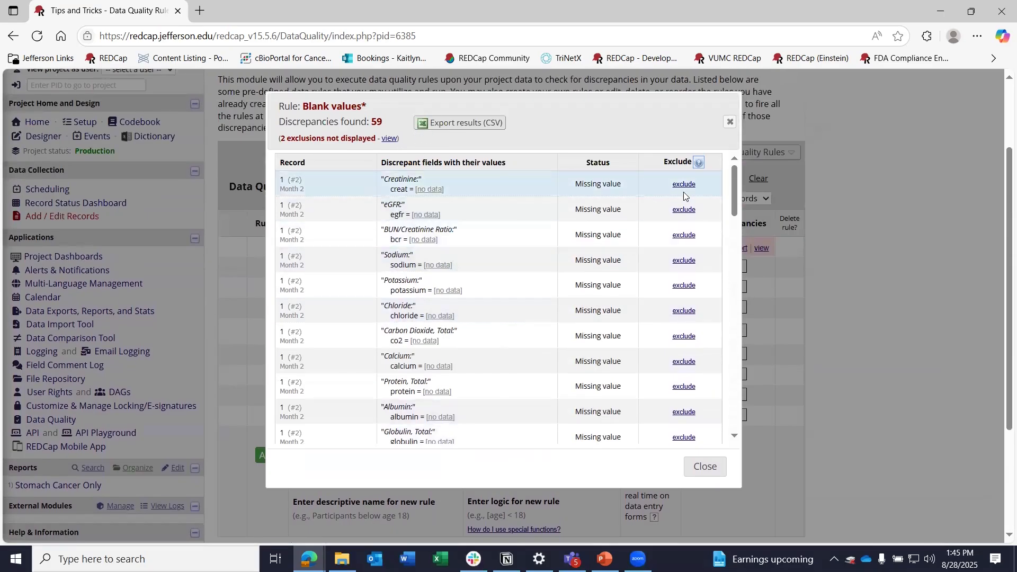
Exclude the Creatinine and eGFR discrepancies of record 1, Month 2, and close the rule A results
click(684, 185)
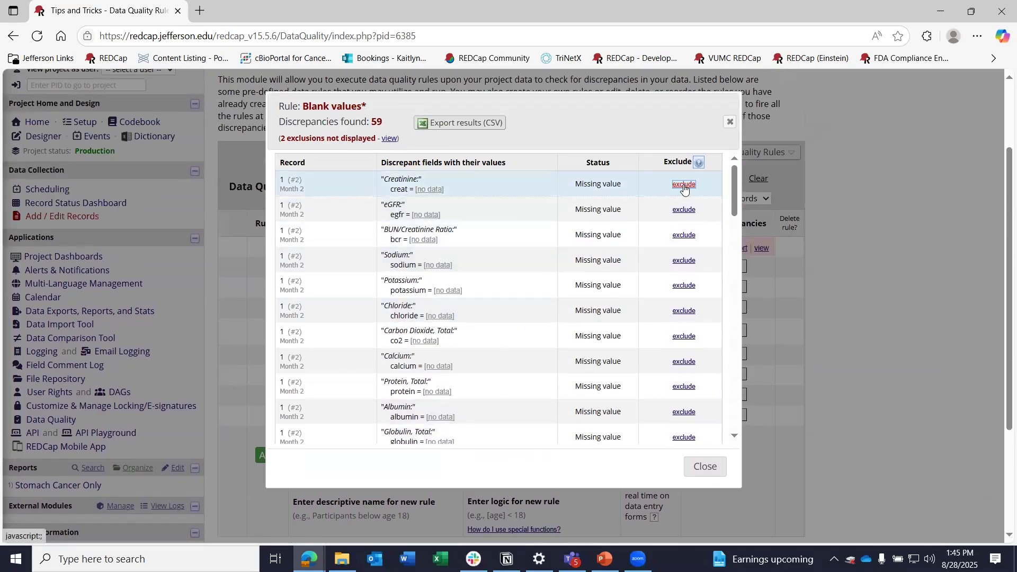
click(684, 184)
click(684, 210)
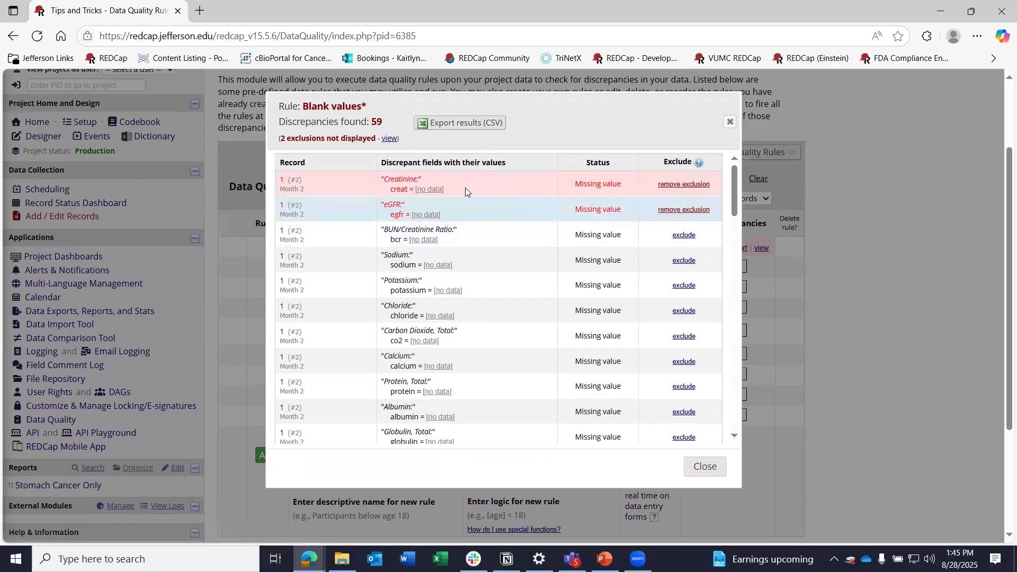
click(706, 469)
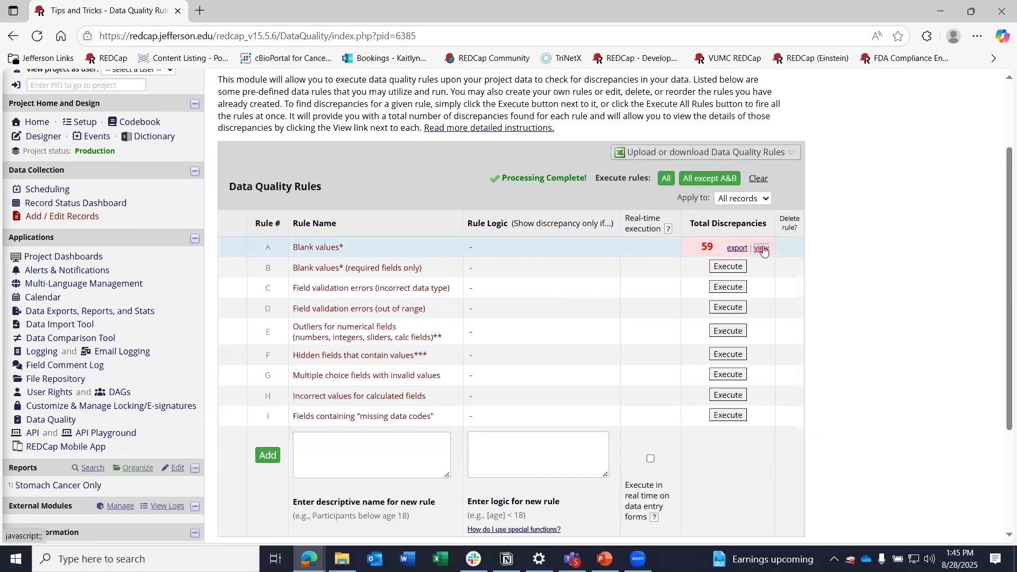
Clear the rule results, execute rule A (Blank values) again and open its discrepancy list
click(759, 179)
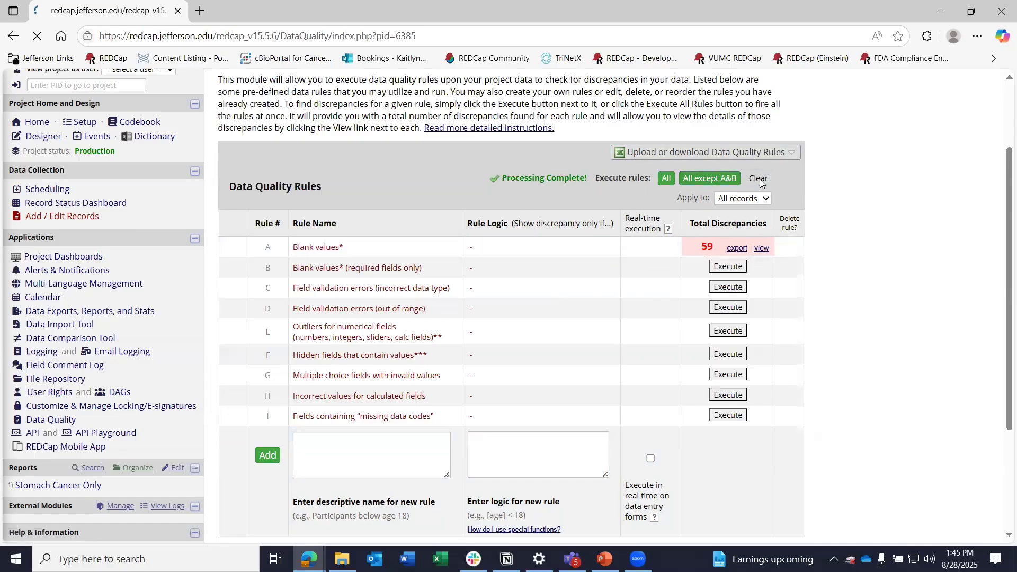
click(728, 353)
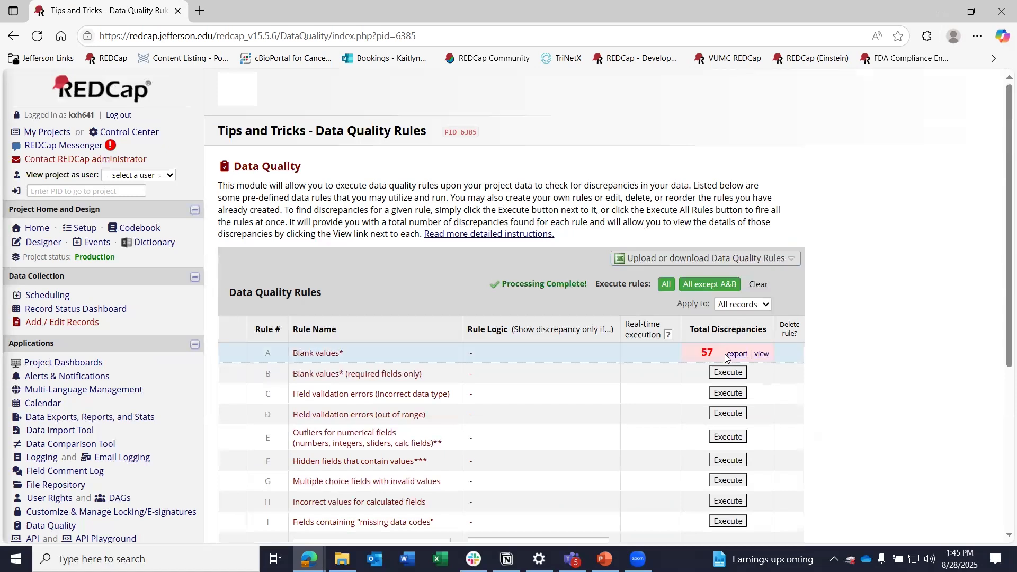
click(762, 354)
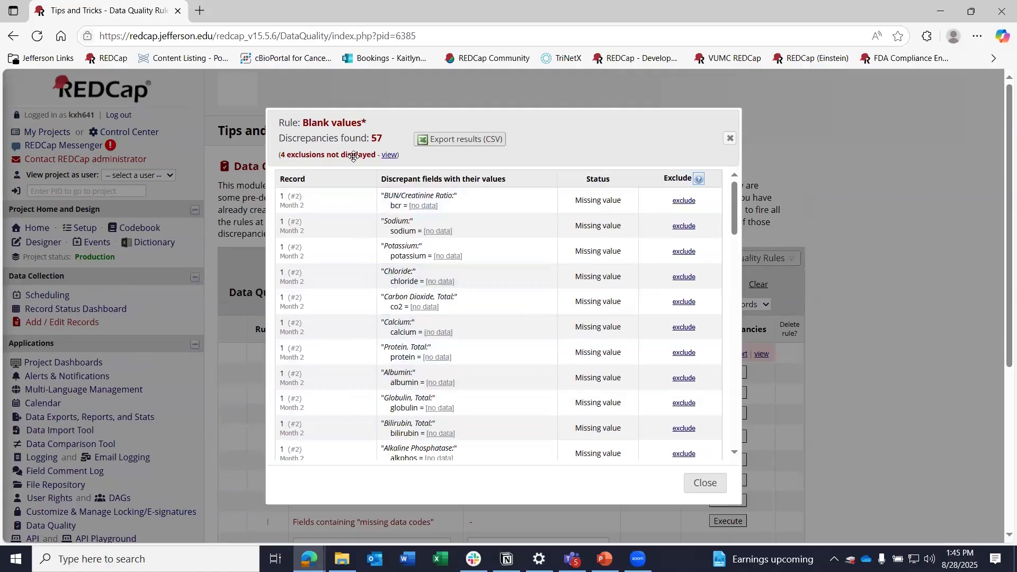
Display the hidden exclusions in the Blank values results and review which discrepancies of records 1 and 2 are excluded
click(389, 156)
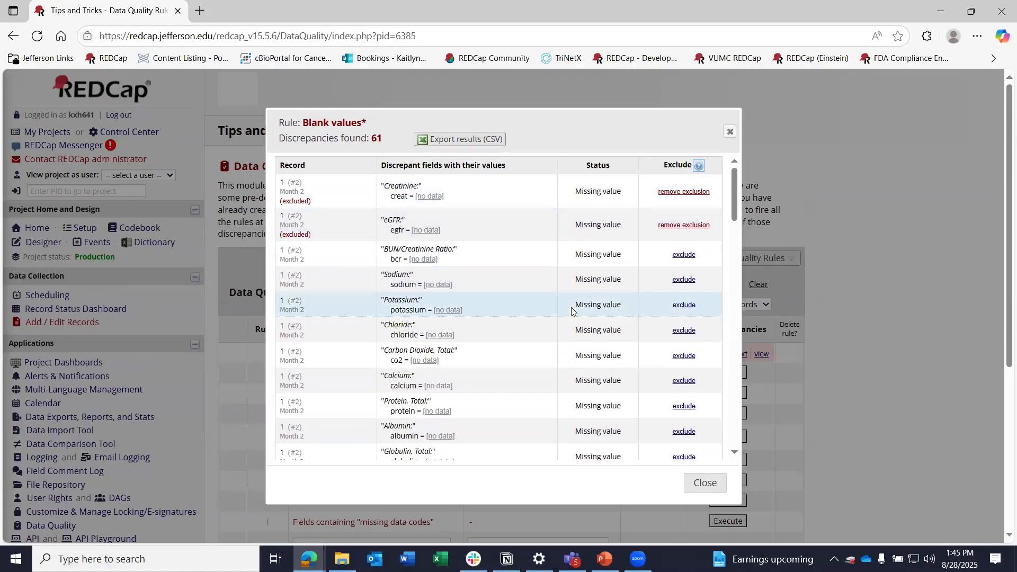
scroll(572, 311, down, 2)
scroll(578, 302, up, 2)
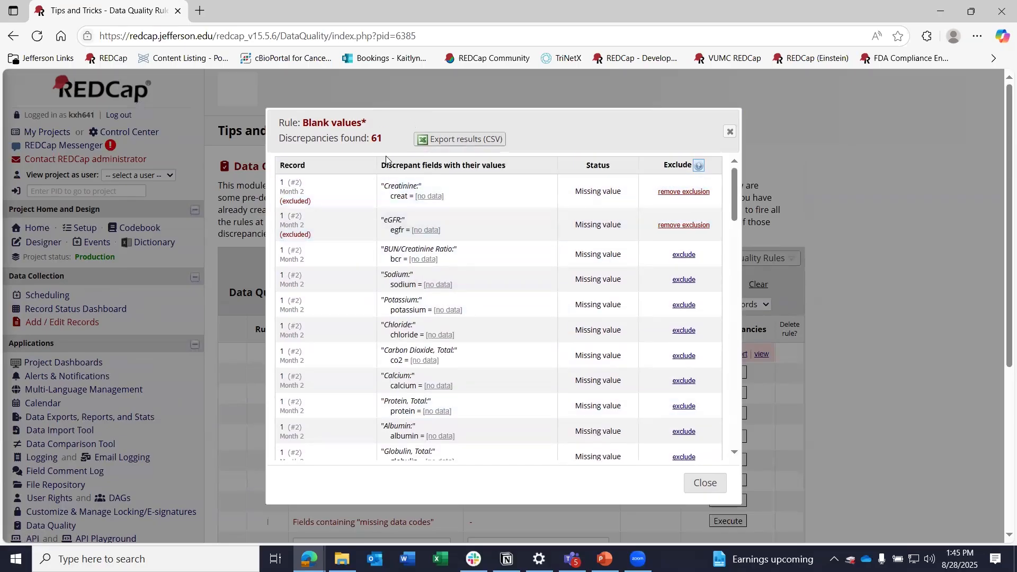
scroll(585, 222, down, 10)
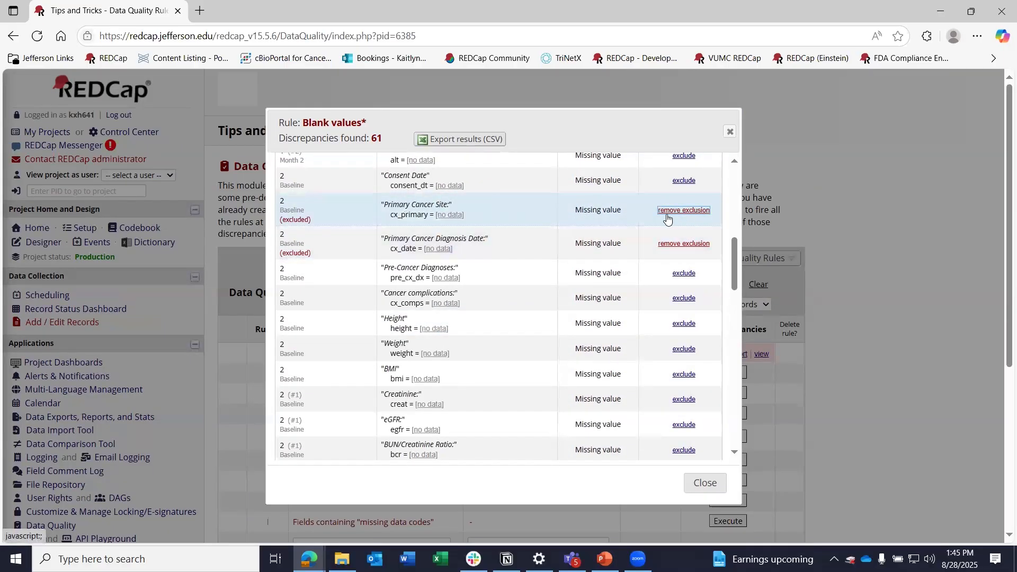
scroll(668, 227, up, 10)
scroll(630, 222, up, 1)
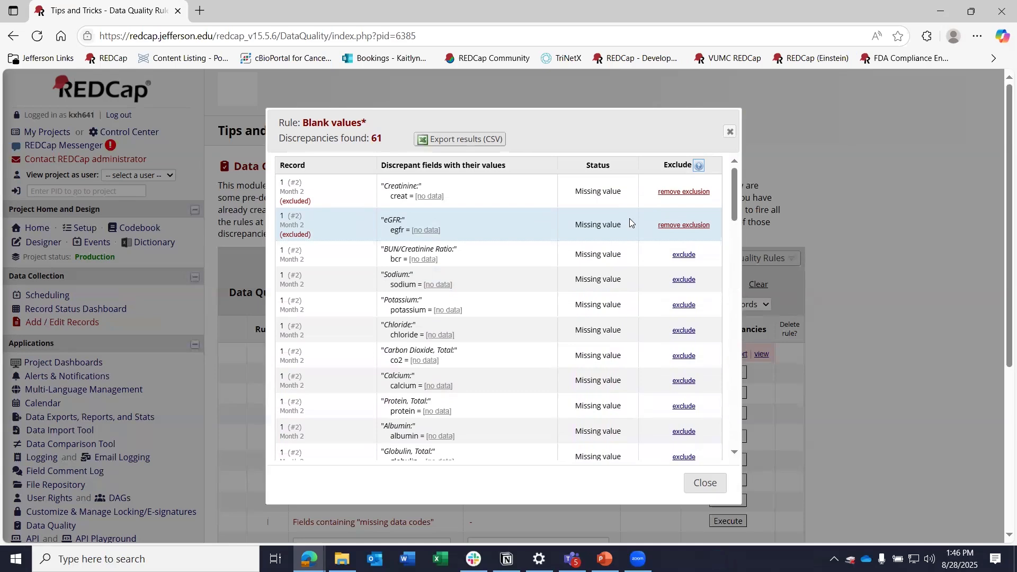
Exclude the Consent Date discrepancy of record 2, Baseline, and close the Blank values results
scroll(514, 342, down, 5)
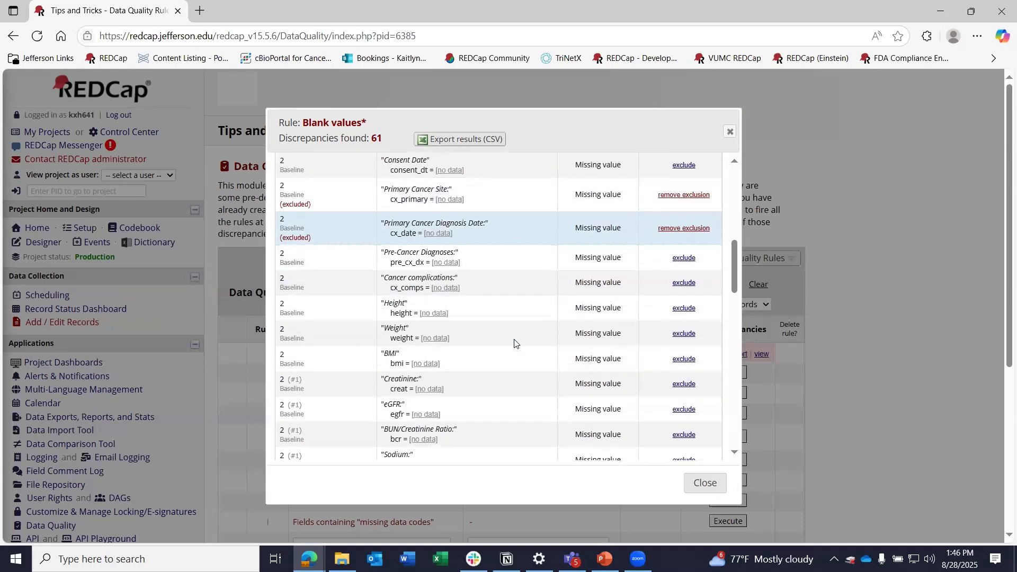
scroll(514, 343, up, 1)
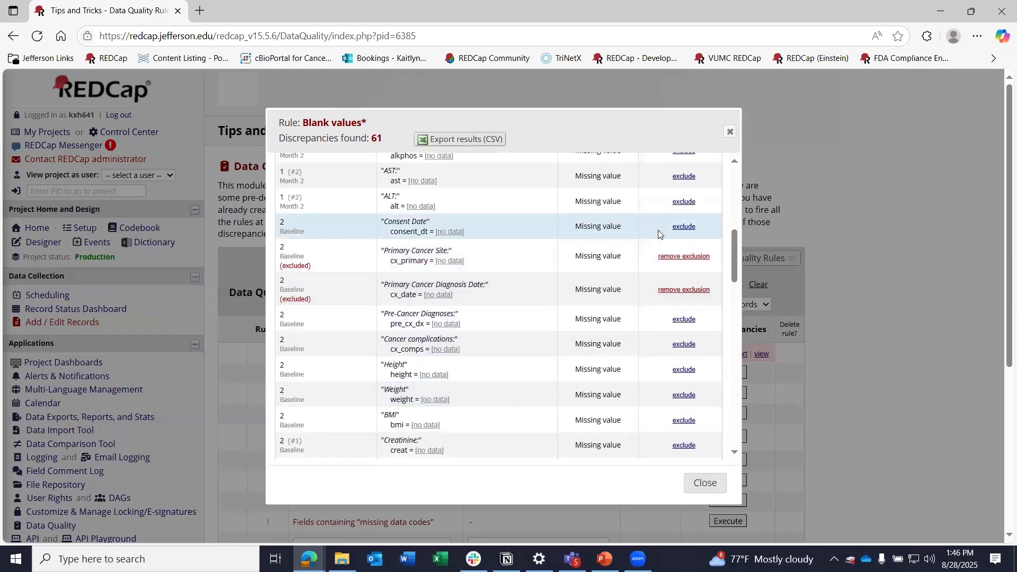
click(691, 228)
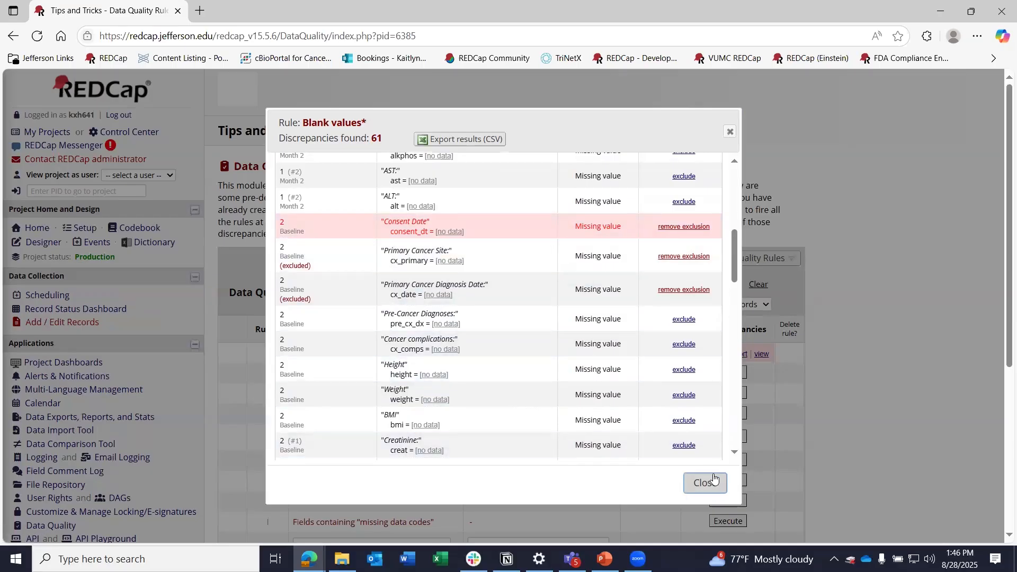
click(706, 482)
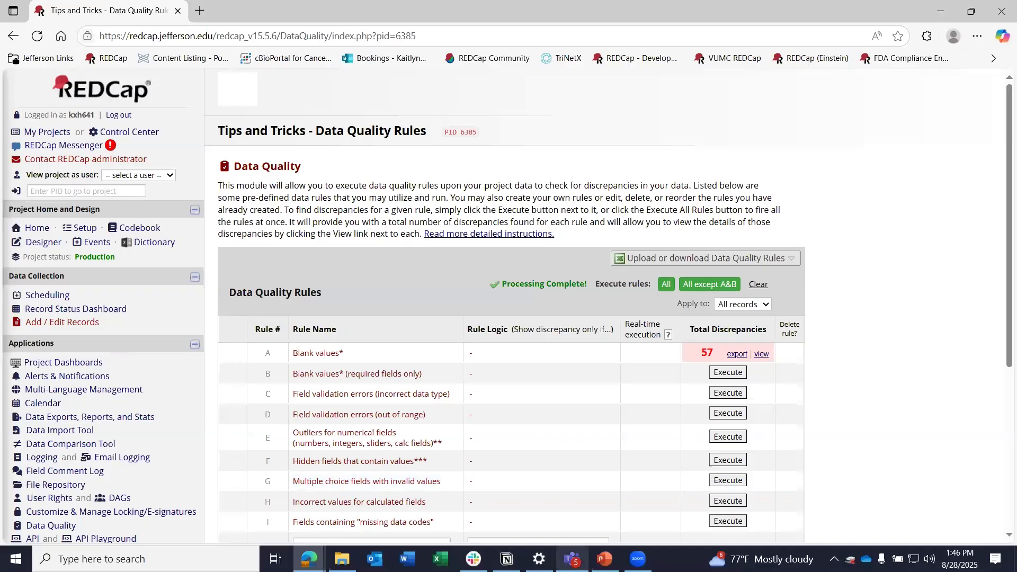
Check the Missing Data slide in PowerPoint, return to REDCap, and execute rule B (Blank values, required fields only) to view its discrepancies
click(604, 559)
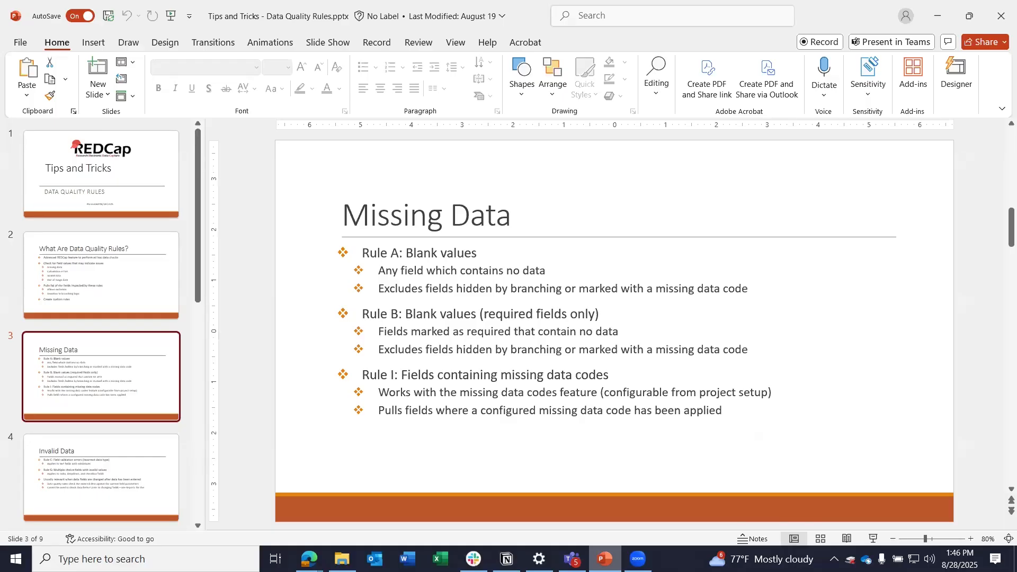
key(alt+Tab)
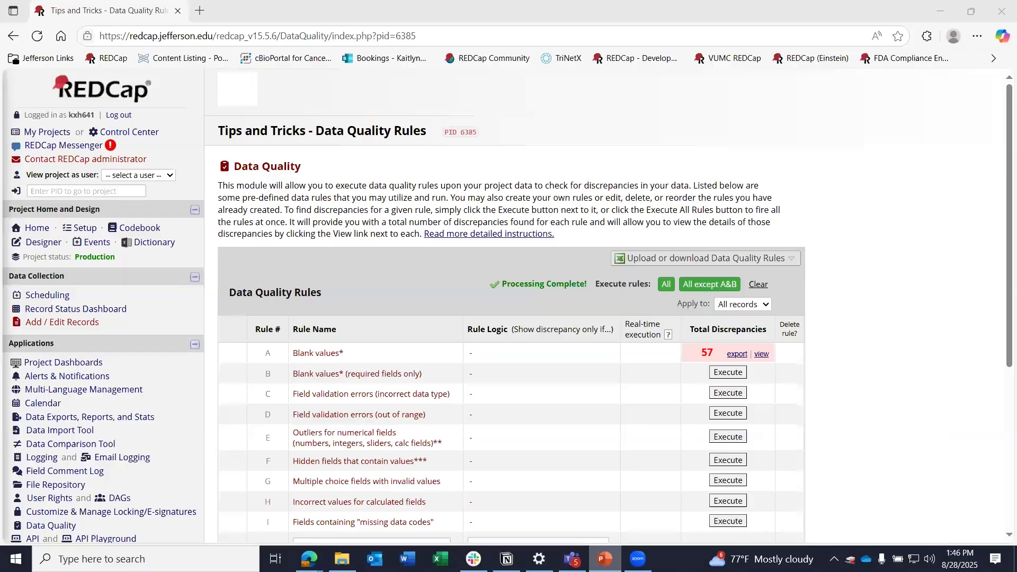
click(728, 373)
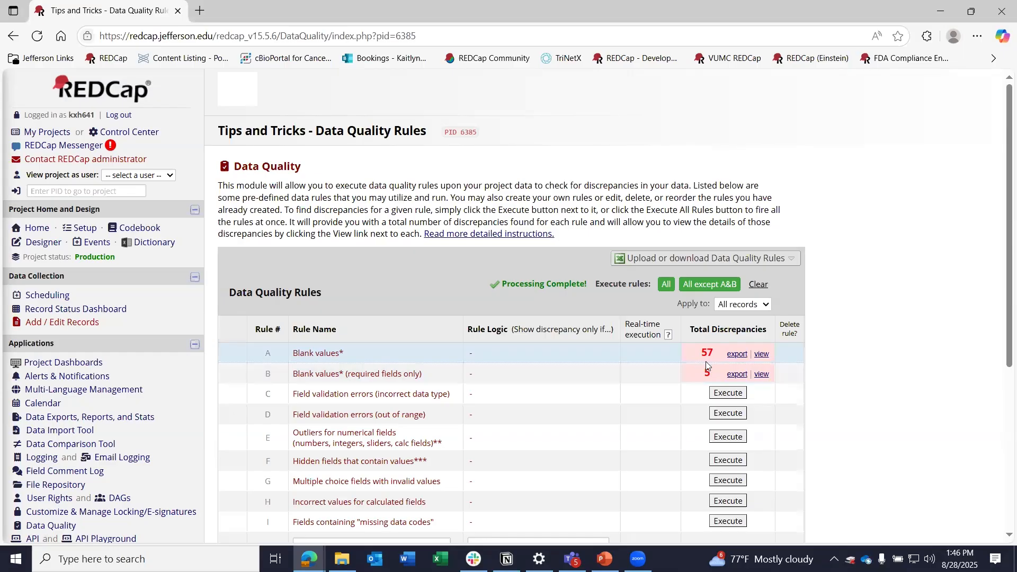
click(761, 374)
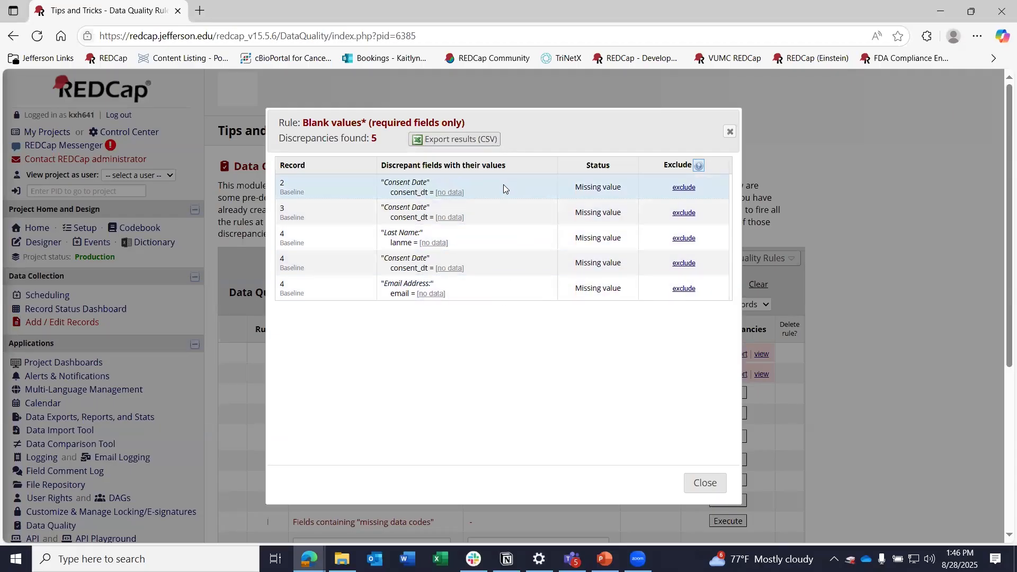
Inspect record 2's Patient Information form through its blank Consent Date discrepancy, and close the form and the rule B results
click(455, 195)
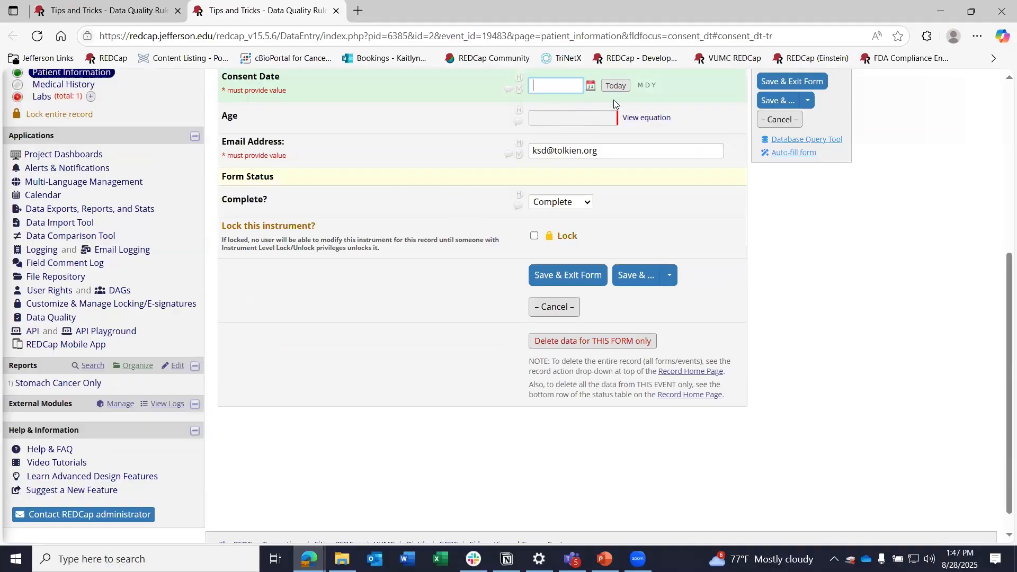
scroll(521, 131, up, 2)
scroll(521, 133, up, 4)
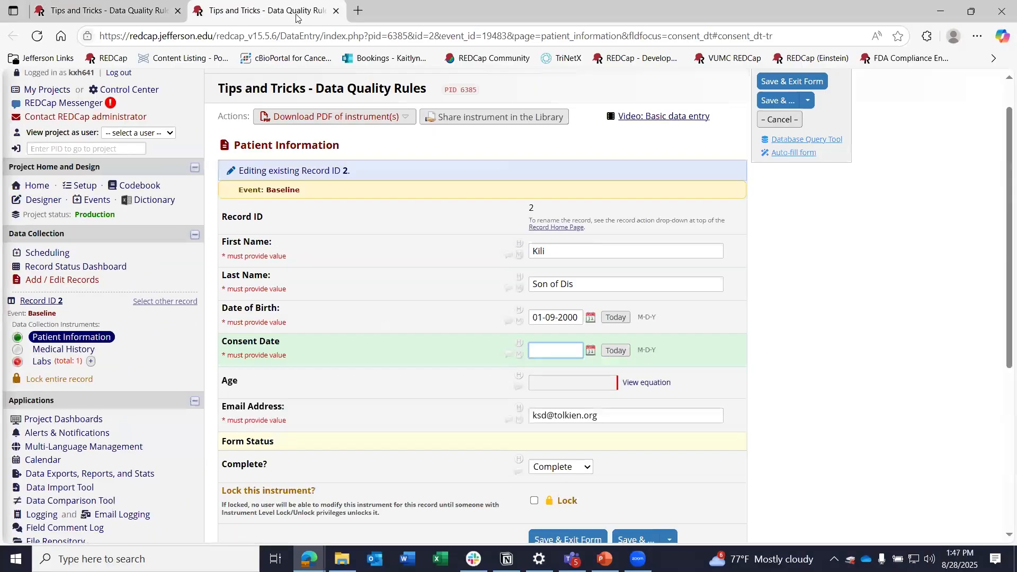
click(336, 10)
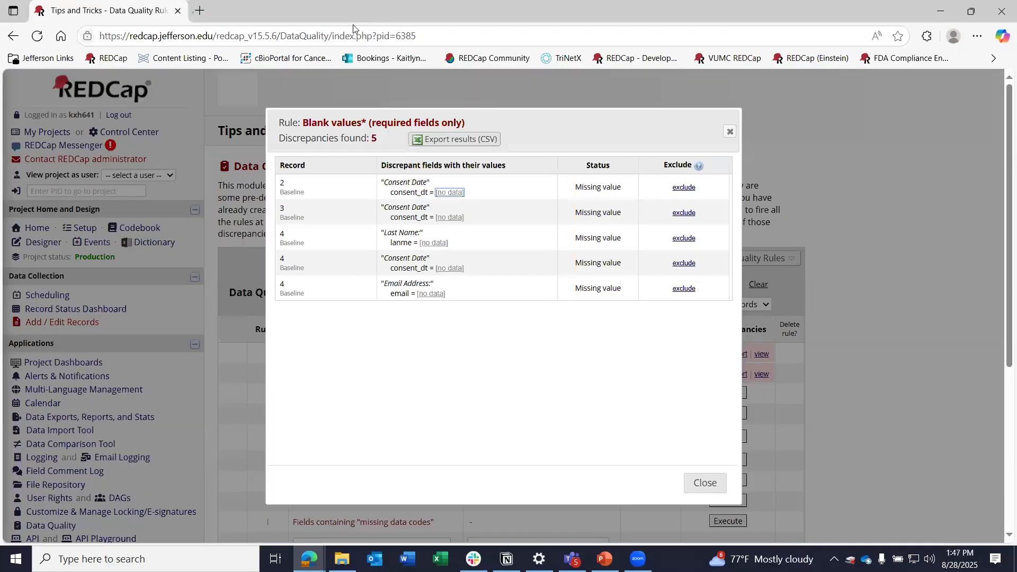
click(705, 483)
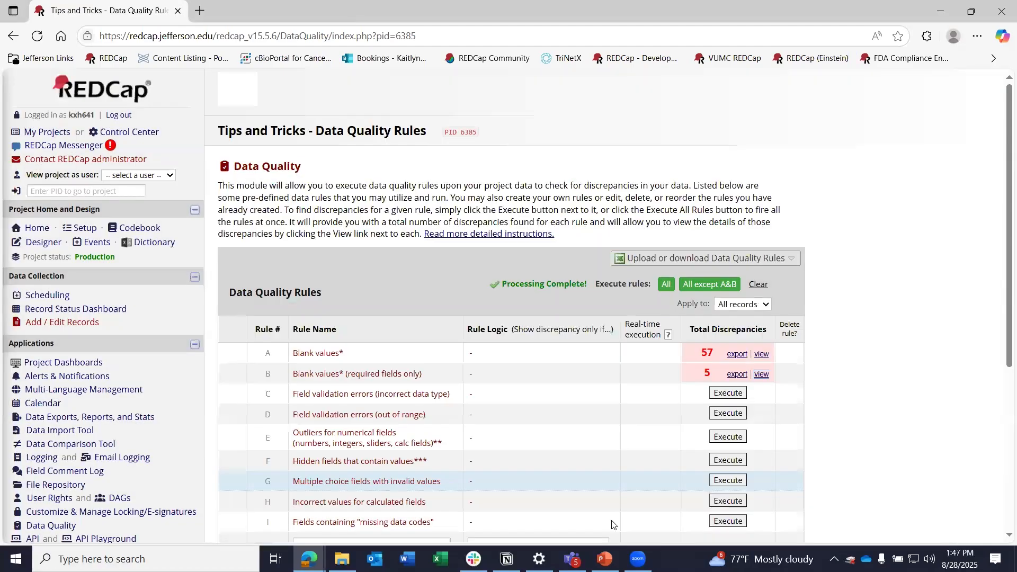
Check the Missing Data slide in PowerPoint and return to the REDCap project window
key(alt+Tab)
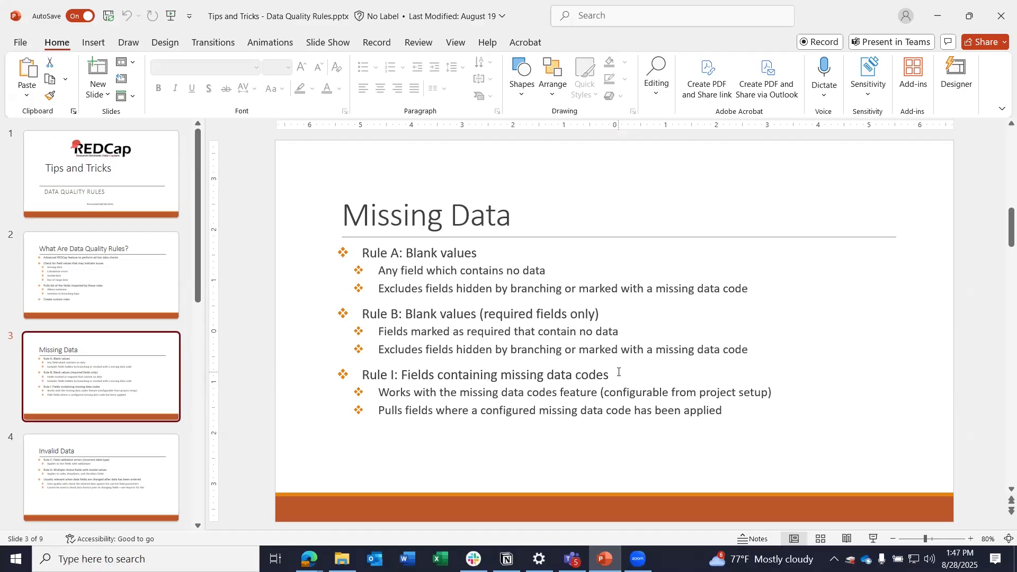
click(310, 559)
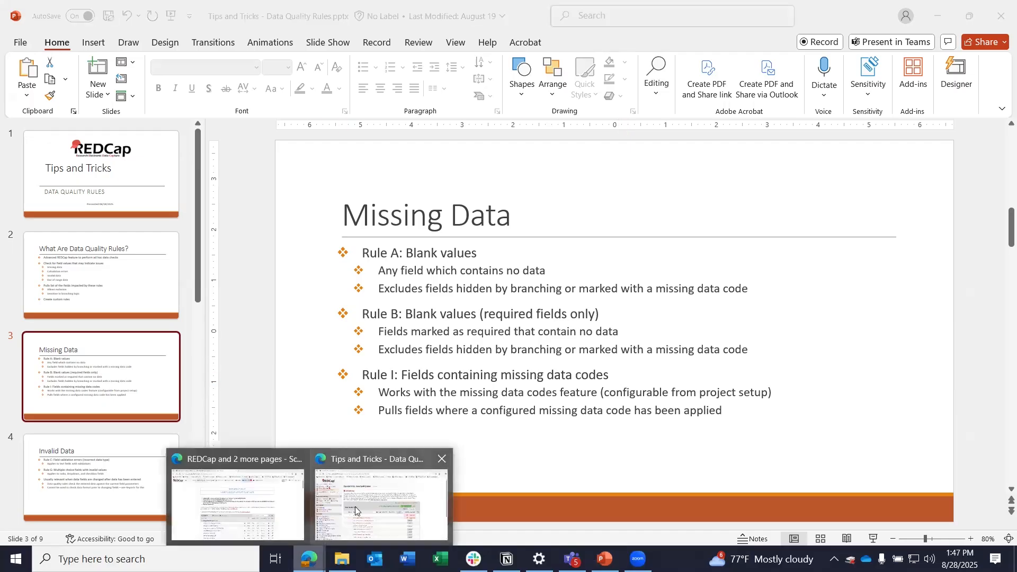
click(355, 510)
Open the additional customizations from the project setup and locate the Missing Data Codes section
click(91, 232)
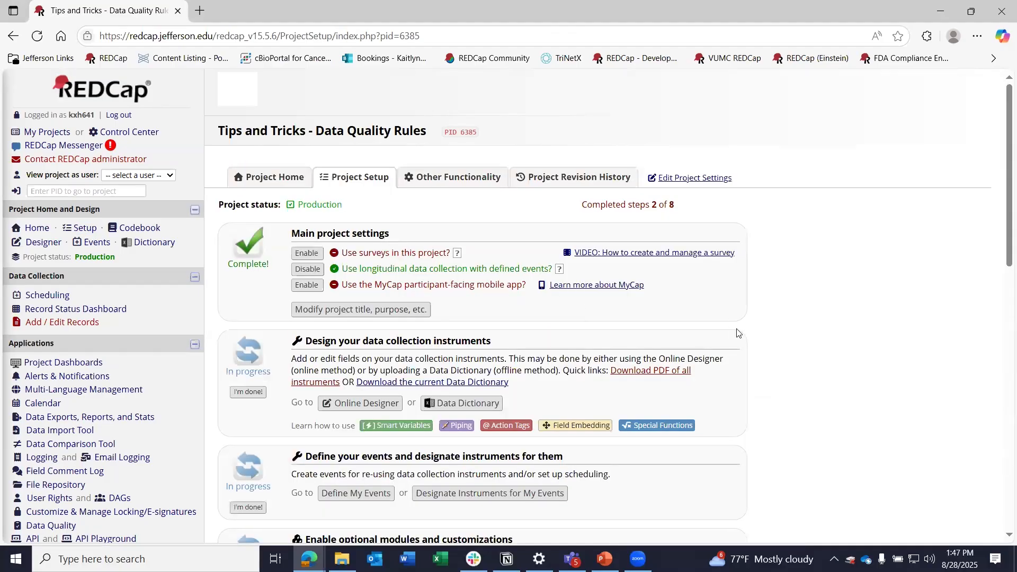
scroll(737, 333, down, 6)
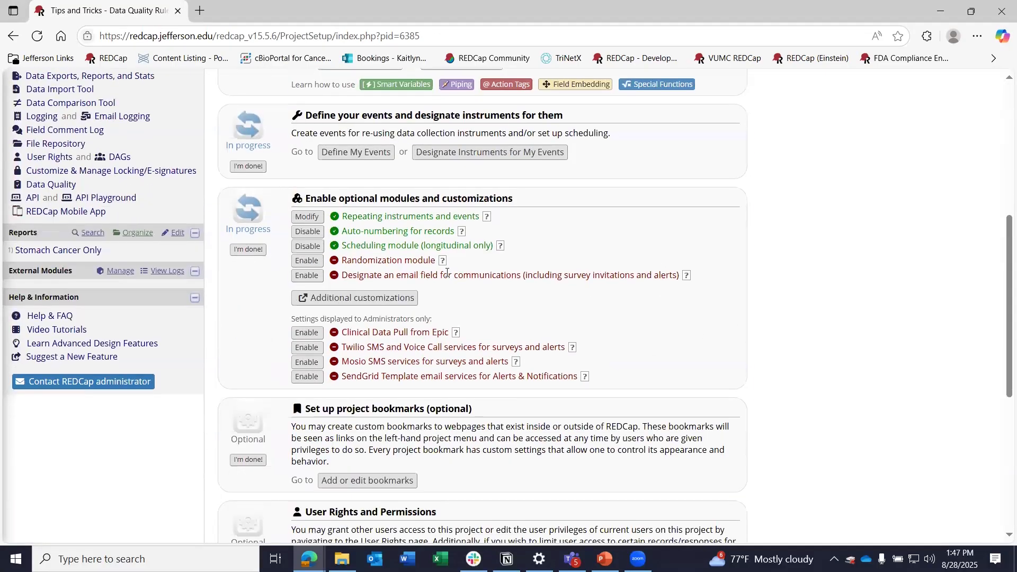
click(354, 297)
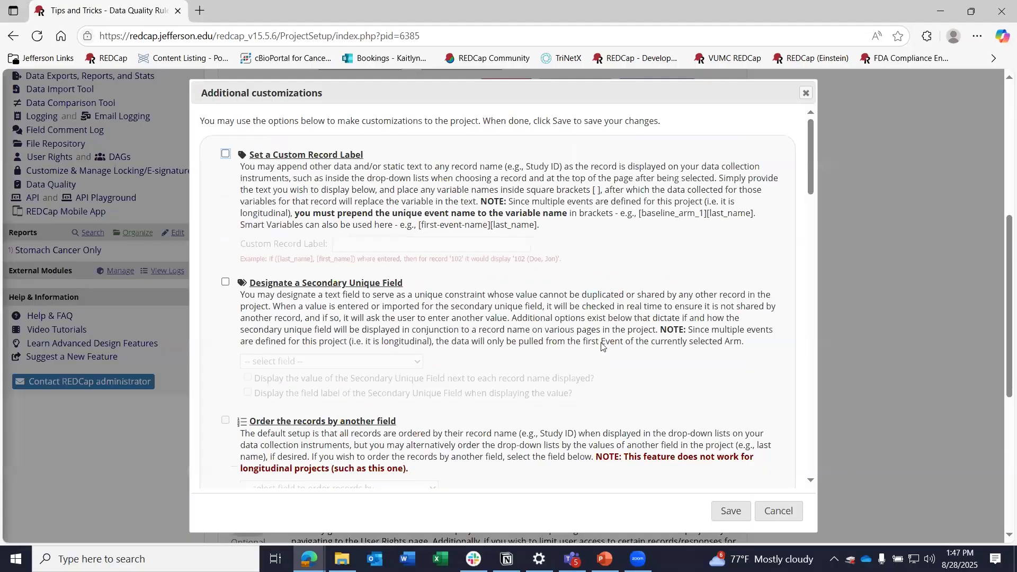
scroll(602, 345, down, 10)
scroll(602, 346, down, 2)
scroll(602, 346, up, 5)
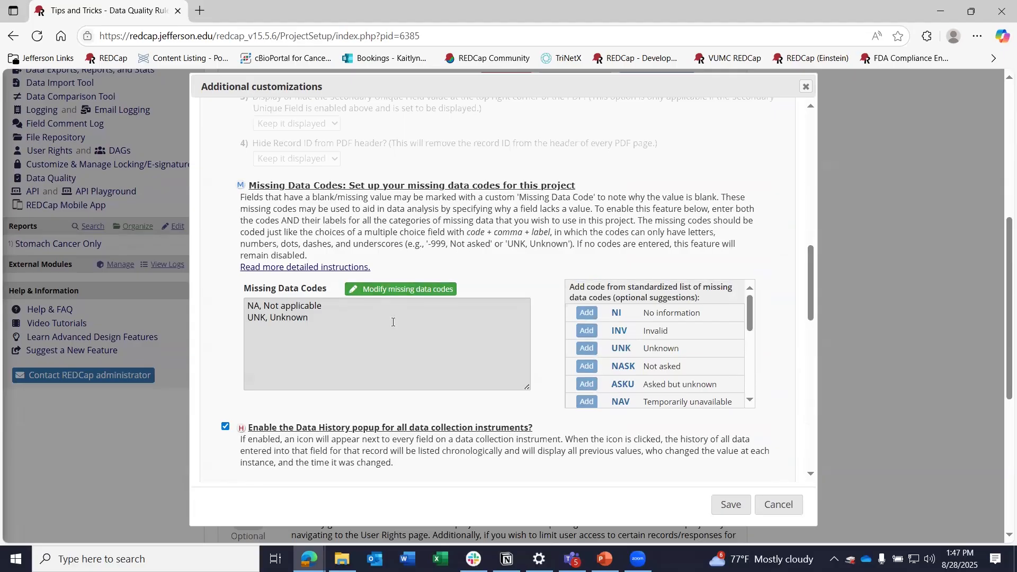
Examine the codes and labels of the NA and UNK entries under Missing Data Codes, and close the customizations without saving
click(345, 327)
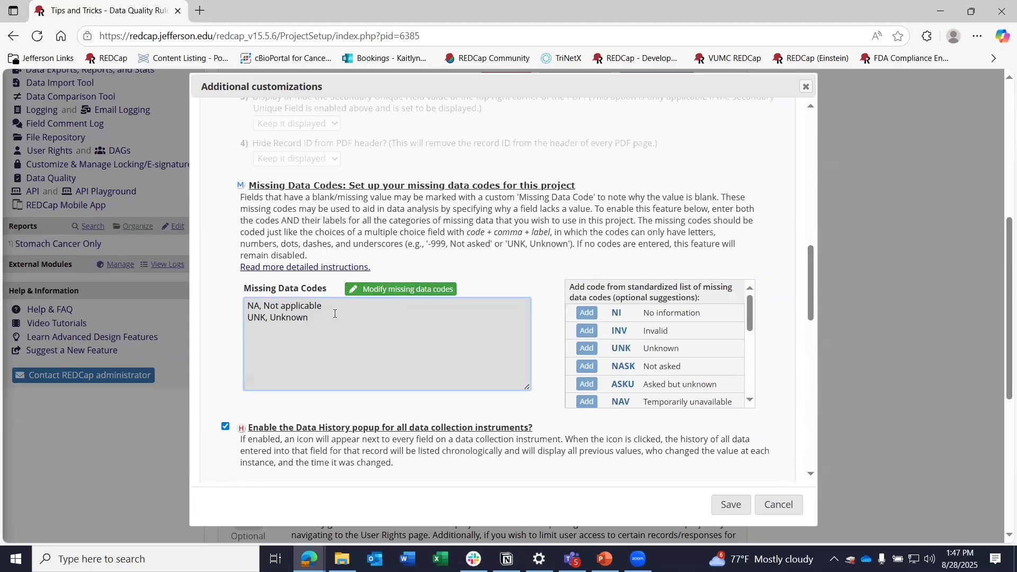
drag(331, 308, 255, 312)
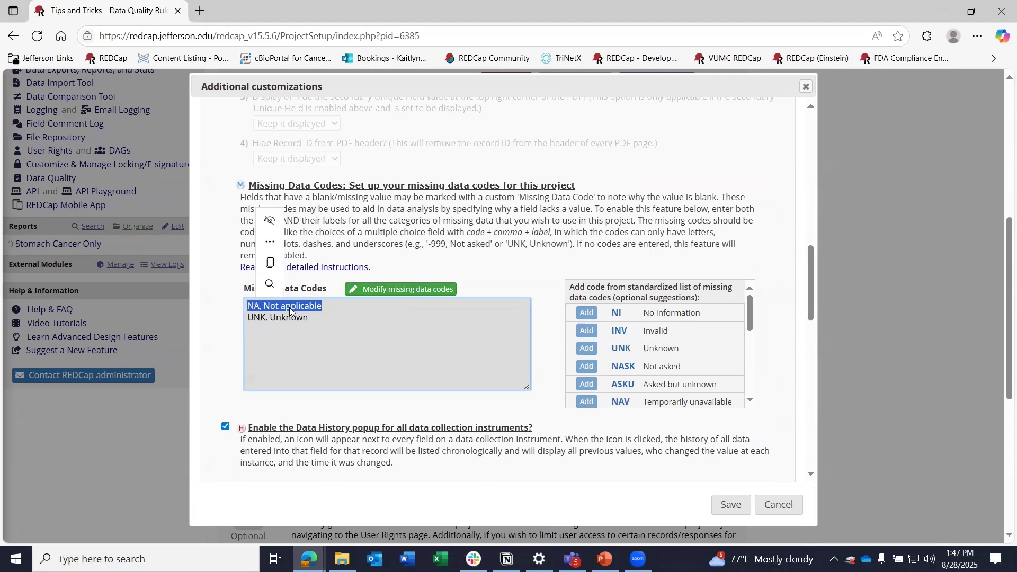
click(258, 305)
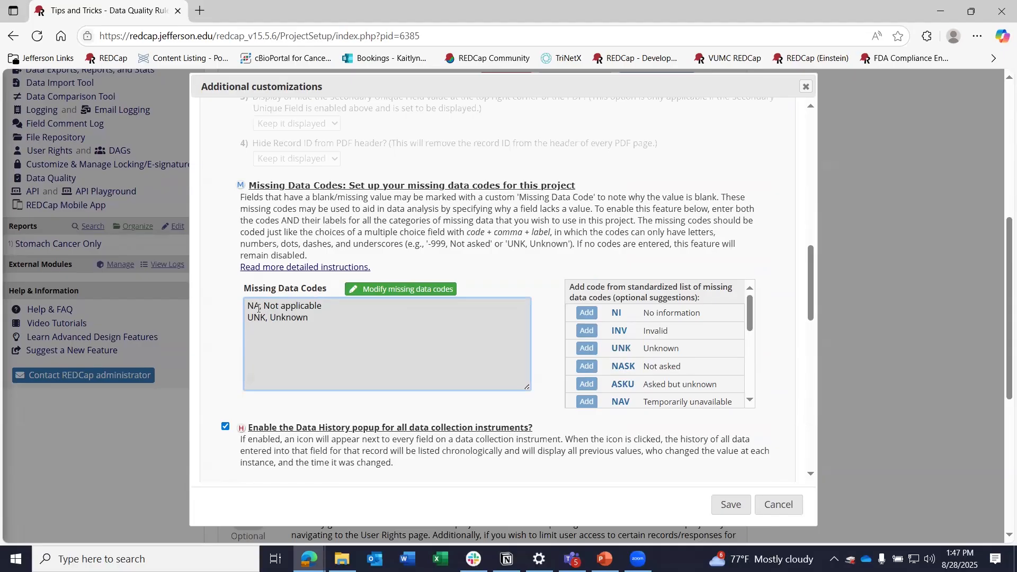
double_click(259, 306)
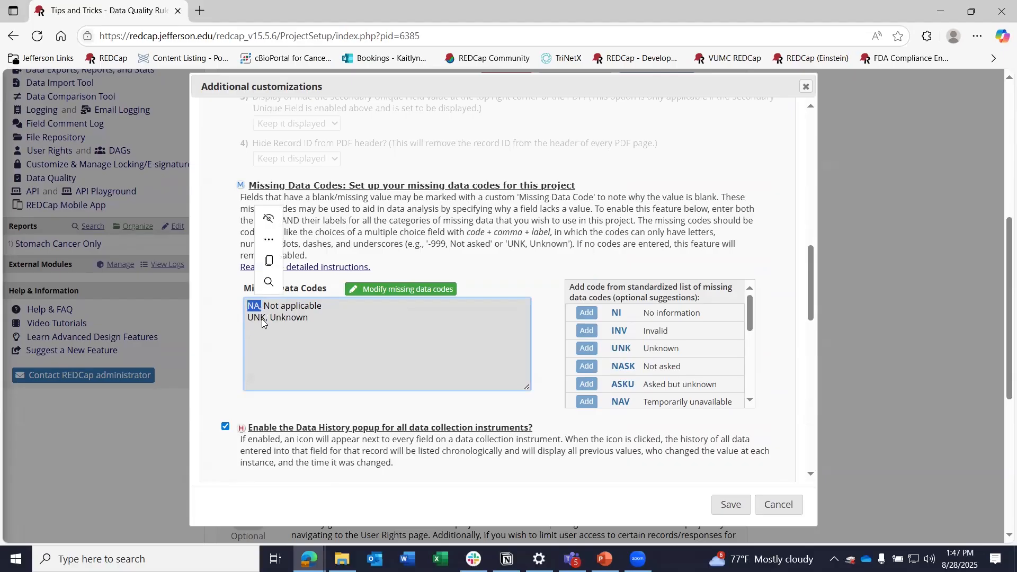
double_click(263, 319)
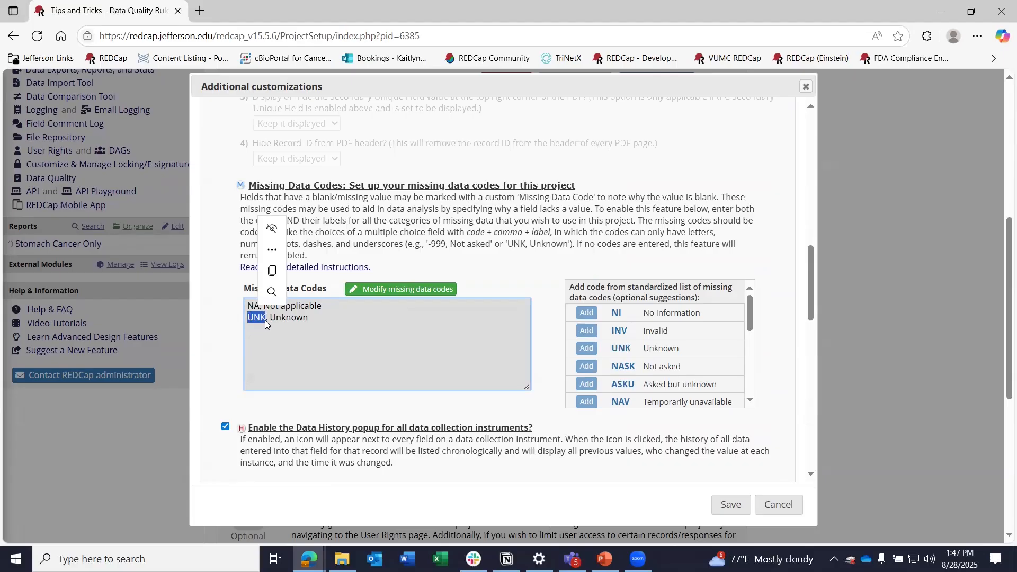
double_click(286, 322)
click(357, 322)
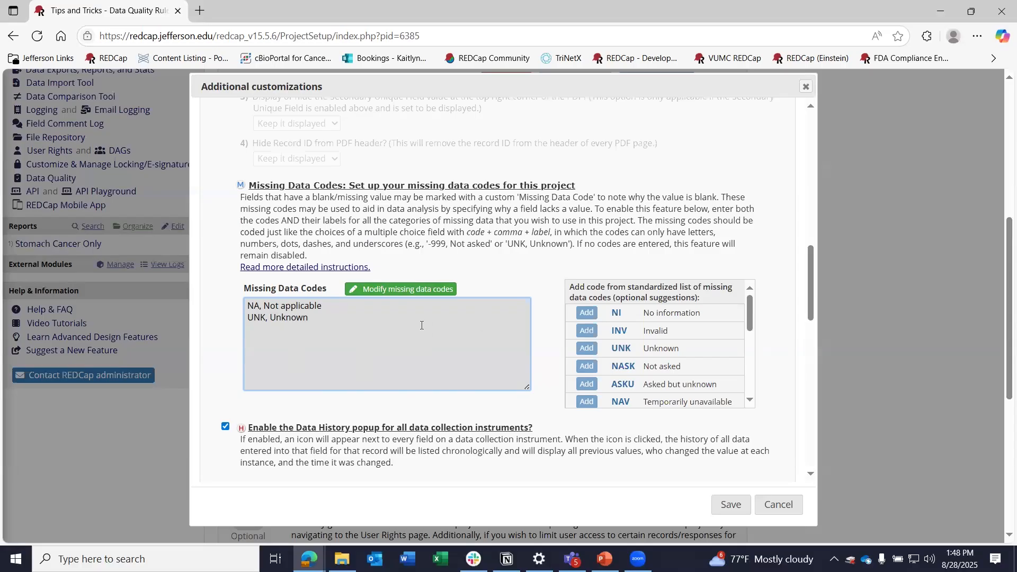
click(776, 494)
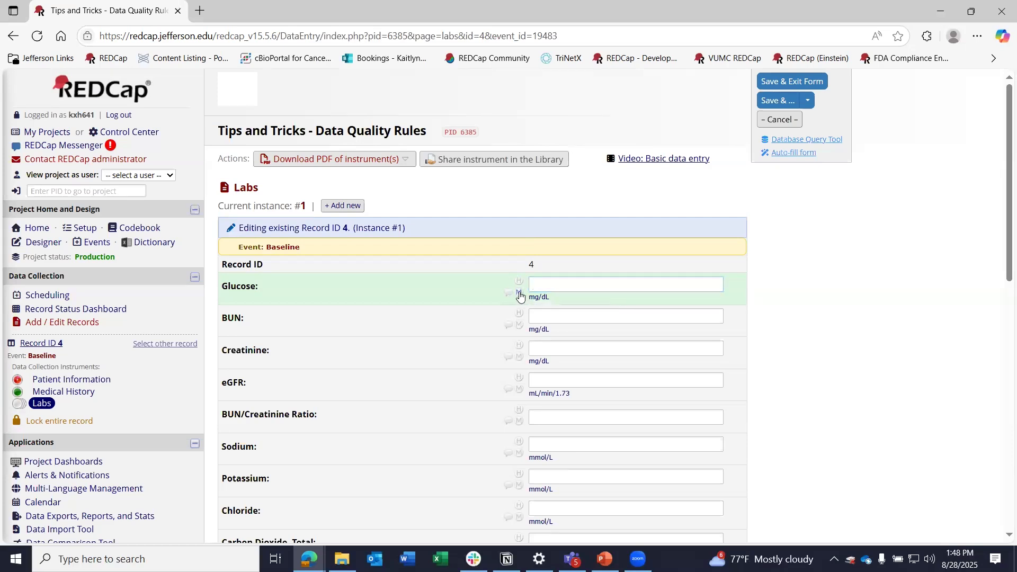
Mark Glucose, BUN and Creatinine as Not applicable (NA) on record 4's Baseline Labs form, and save and exit the form
click(520, 294)
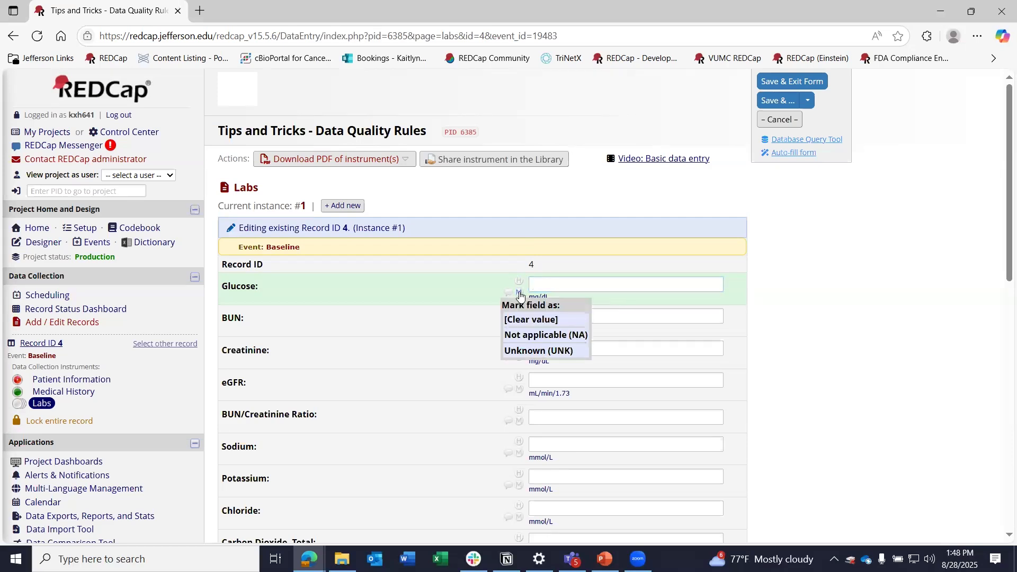
click(550, 336)
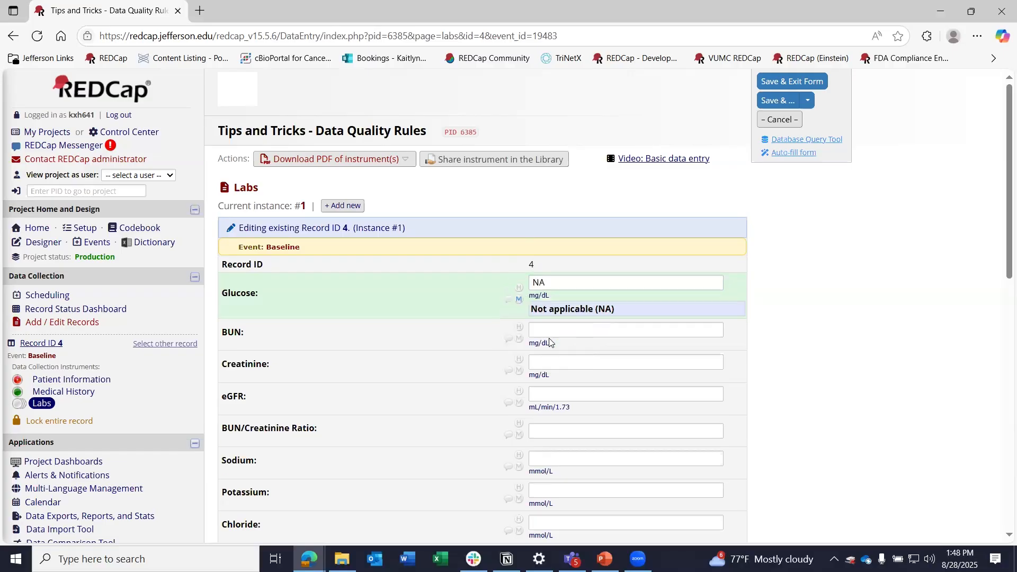
click(520, 339)
click(546, 381)
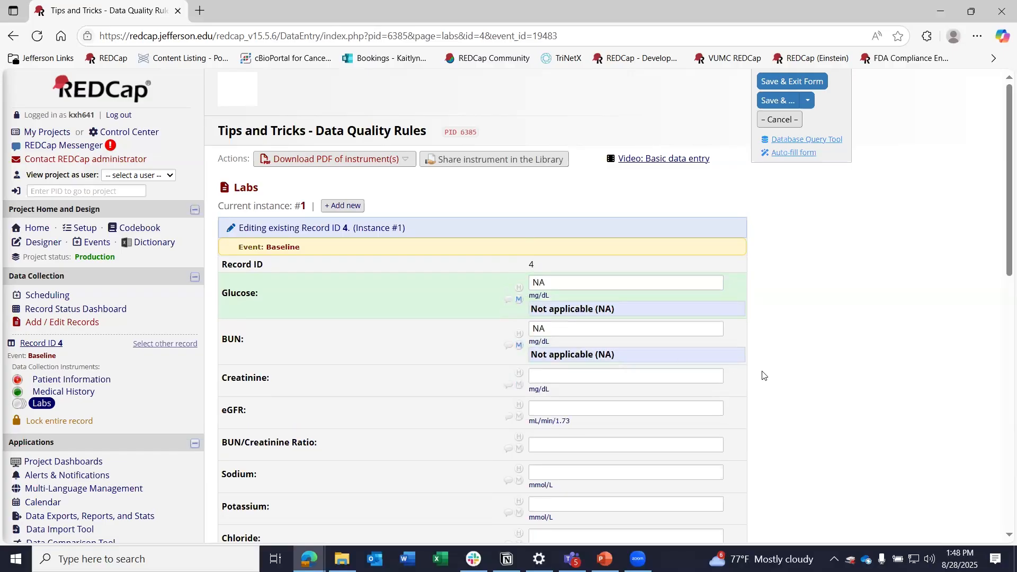
click(520, 385)
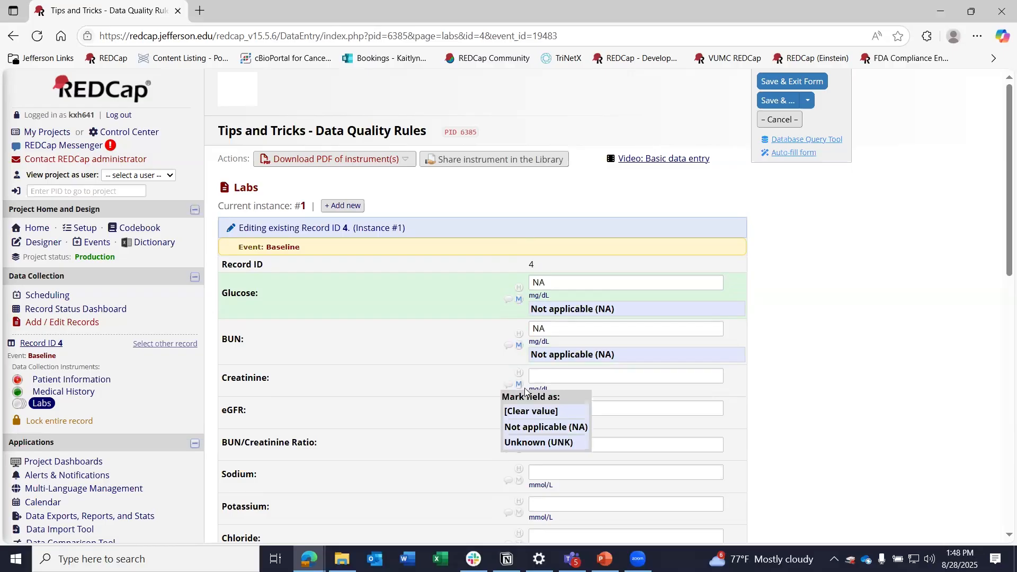
click(548, 427)
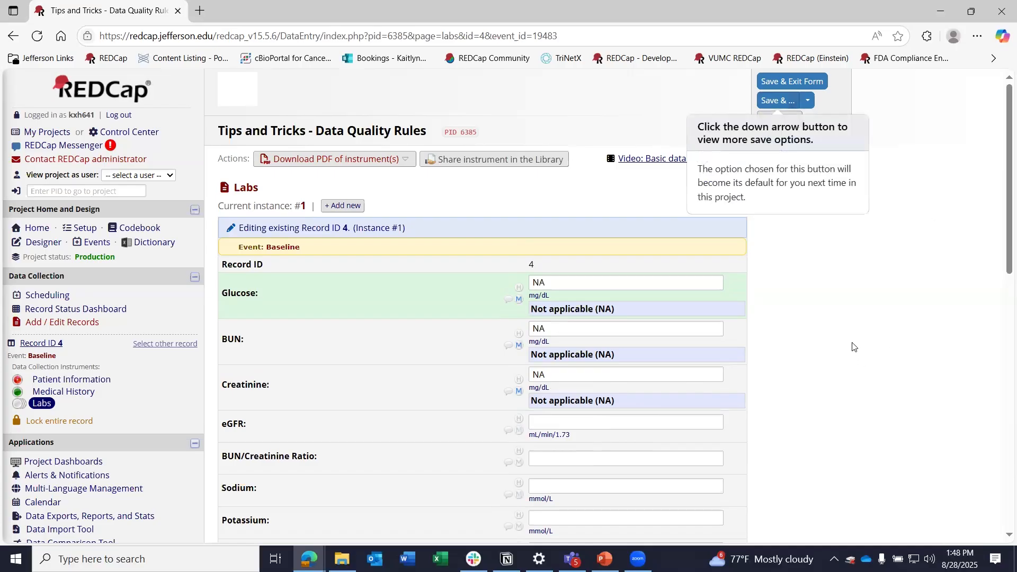
click(808, 100)
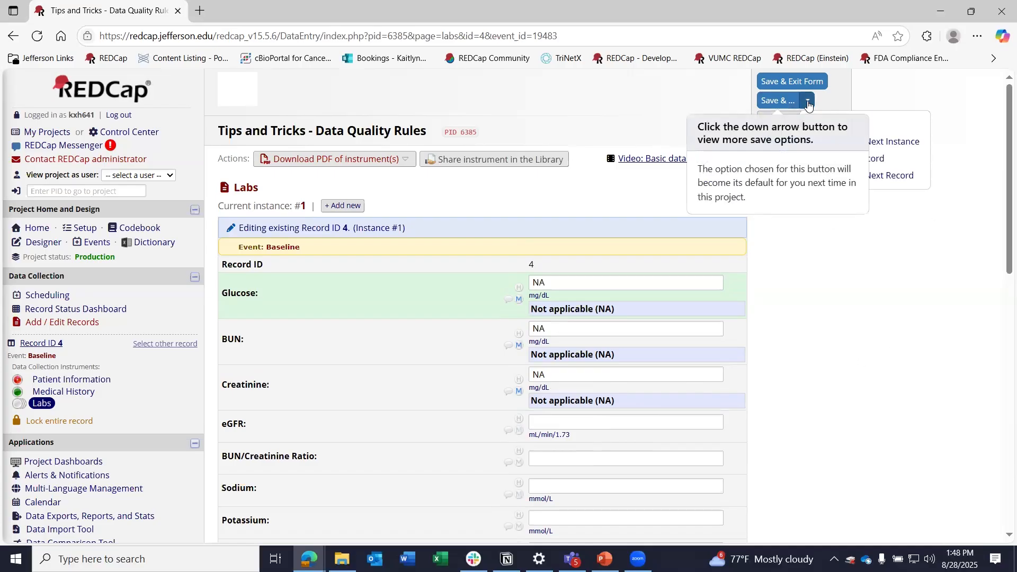
click(795, 82)
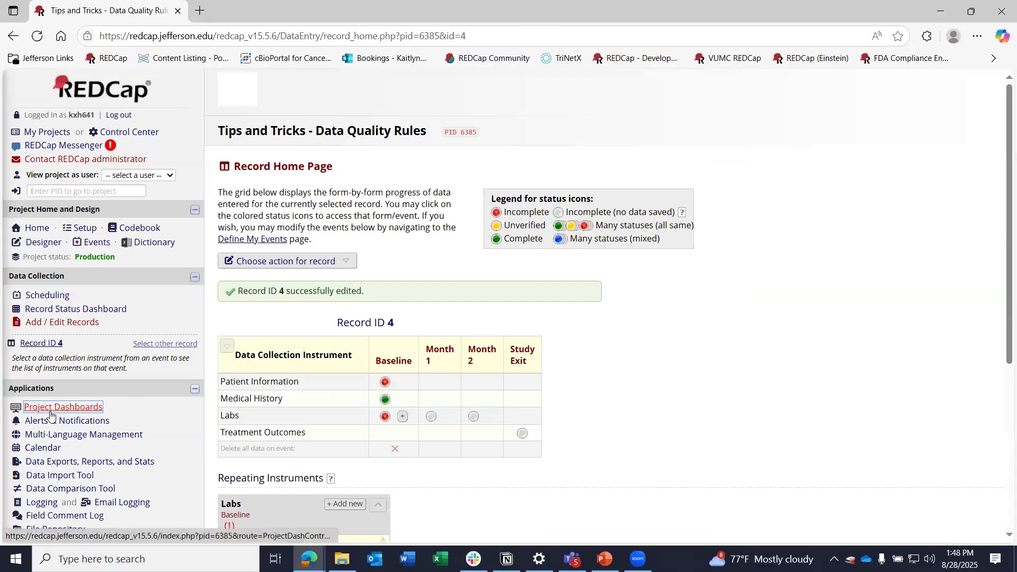
Execute data quality rule A (Blank values), view its discrepancies, and close the results
scroll(61, 408, down, 2)
click(53, 448)
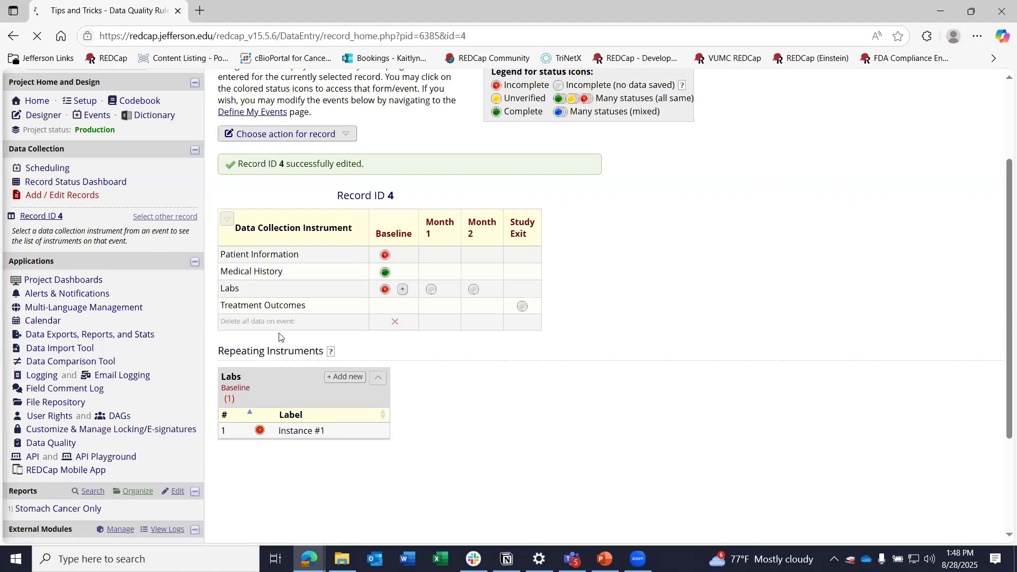
scroll(488, 338, down, 2)
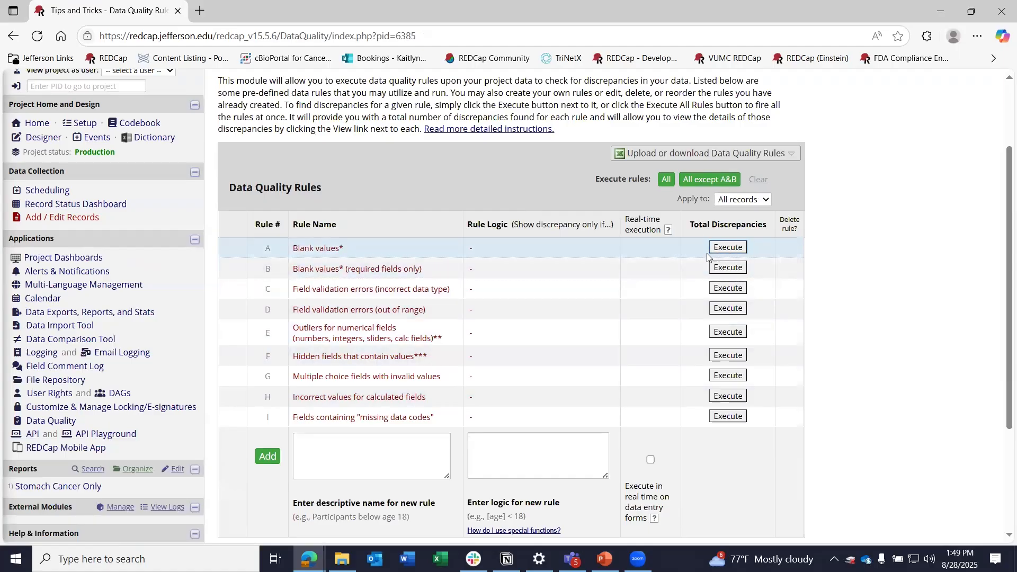
click(738, 250)
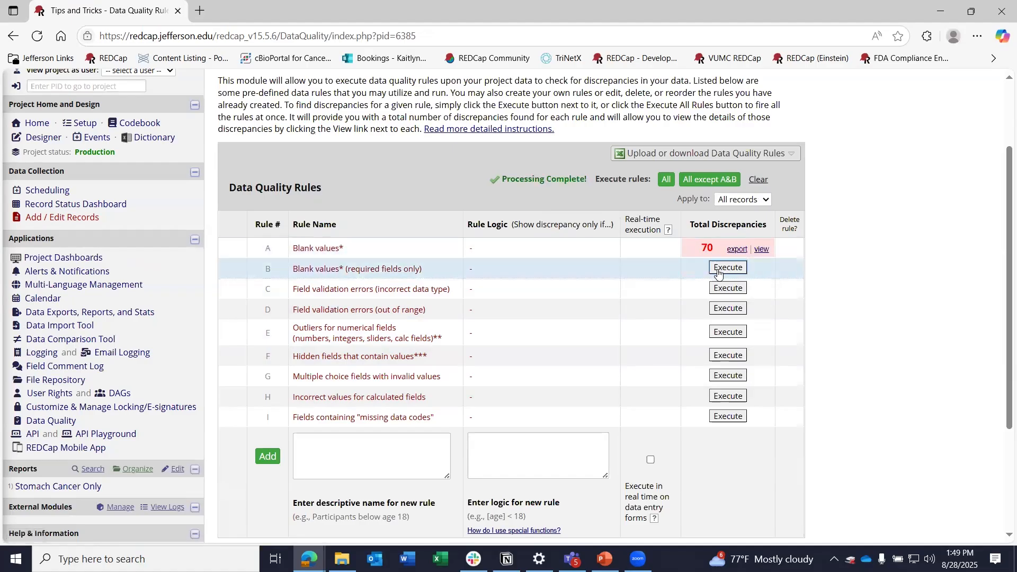
click(762, 249)
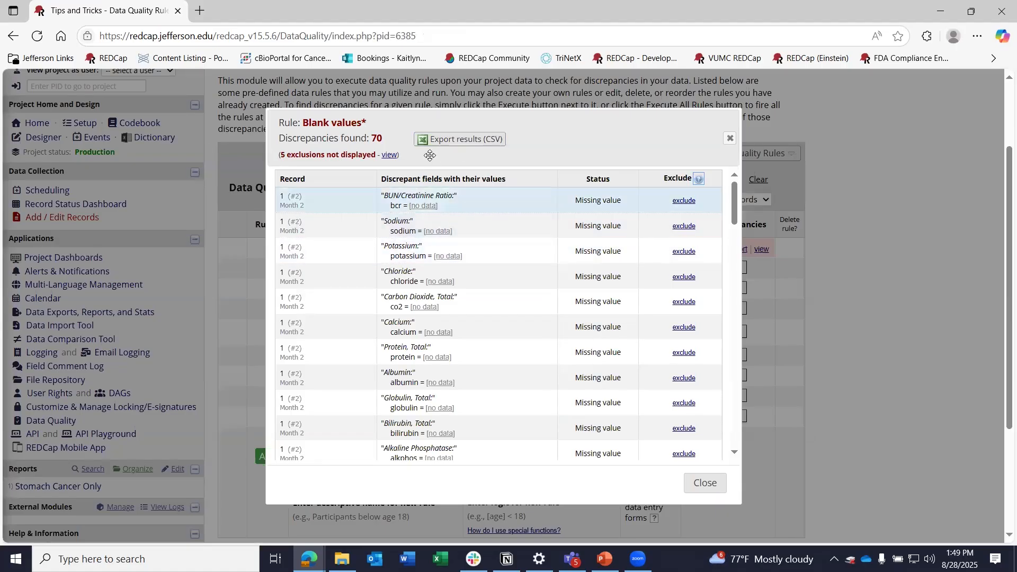
click(731, 138)
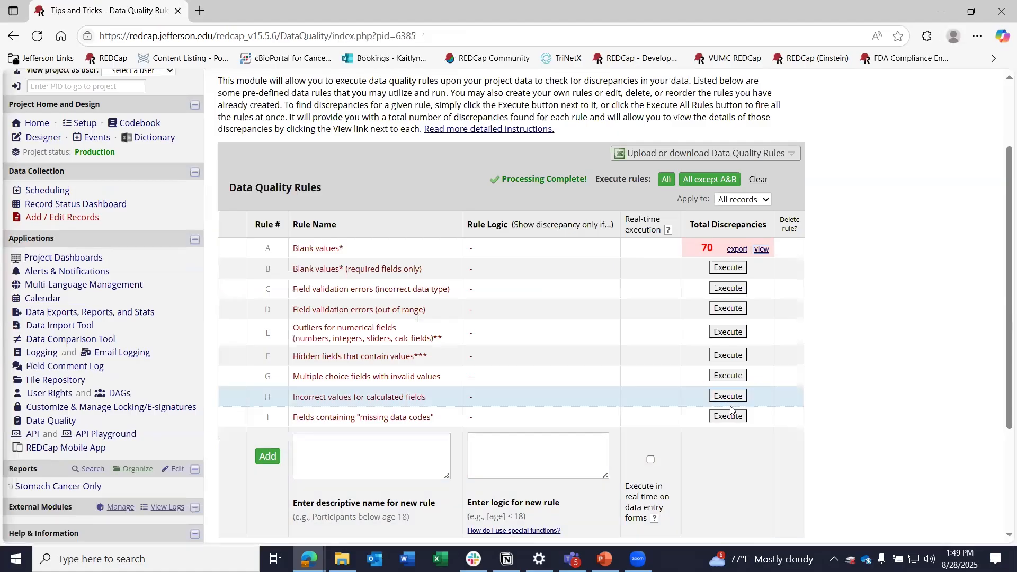
Execute rule I (Fields containing "missing data codes") and open record 4's Glucose discrepancy in its Baseline Labs form
click(735, 417)
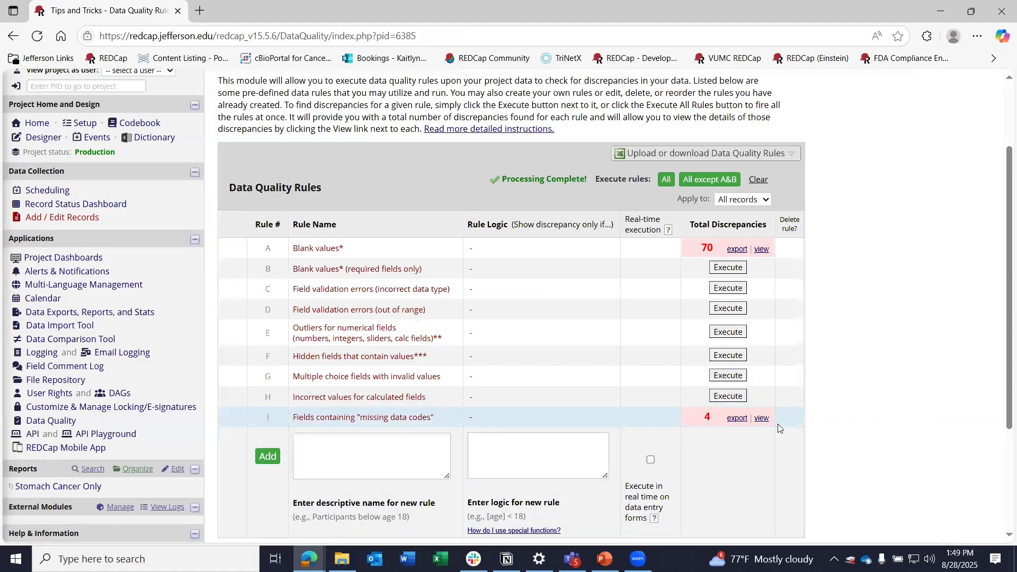
click(762, 419)
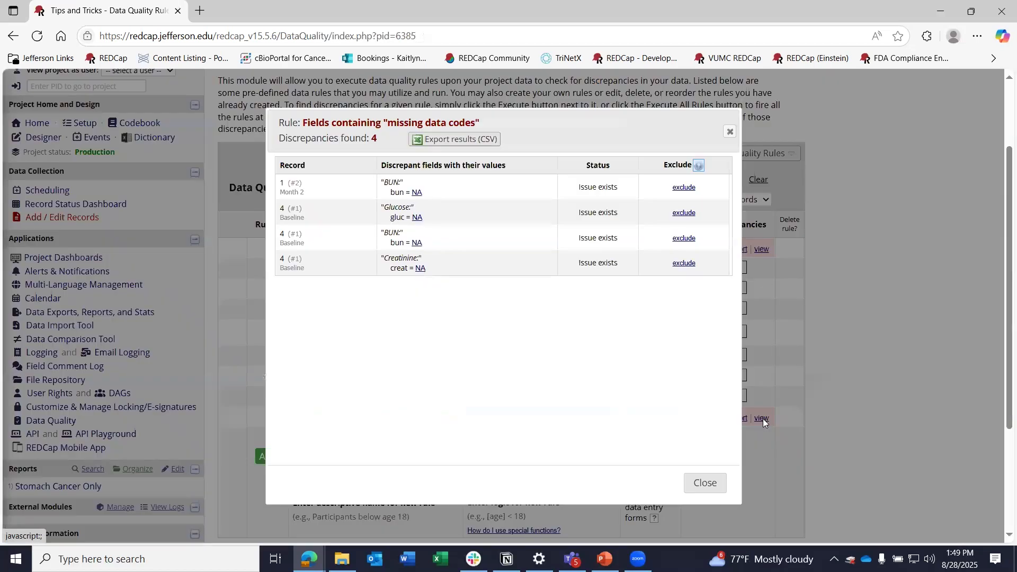
click(417, 219)
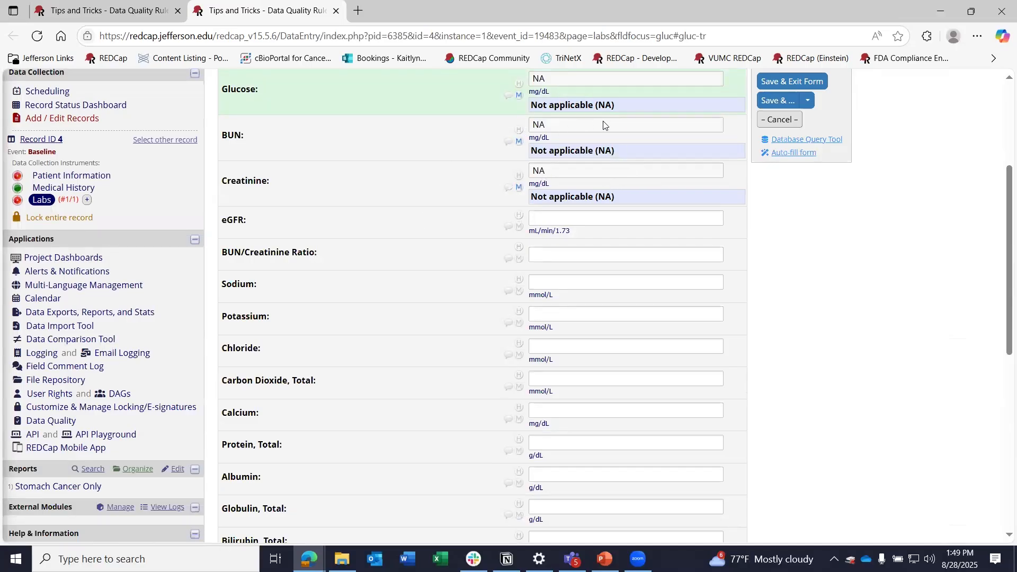
Switch to PowerPoint, review the Invalid Data slide, and return to the REDCap Data Quality page
key(alt+Tab)
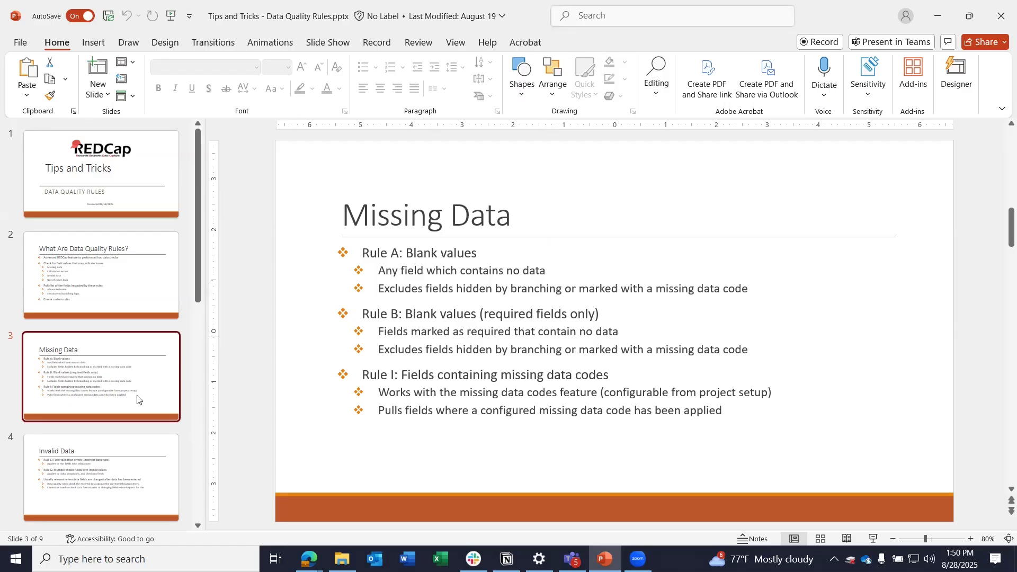
click(166, 463)
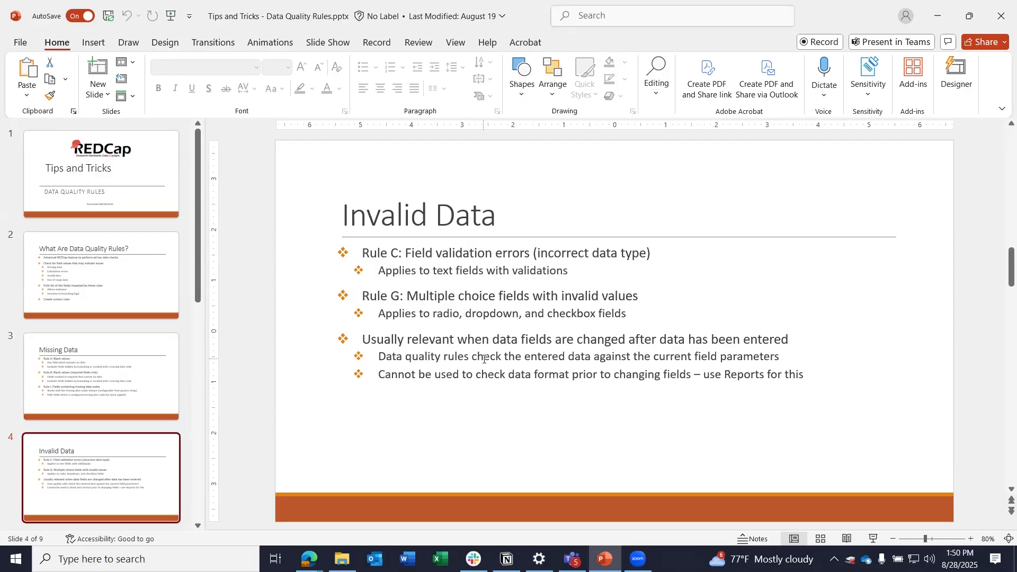
click(310, 559)
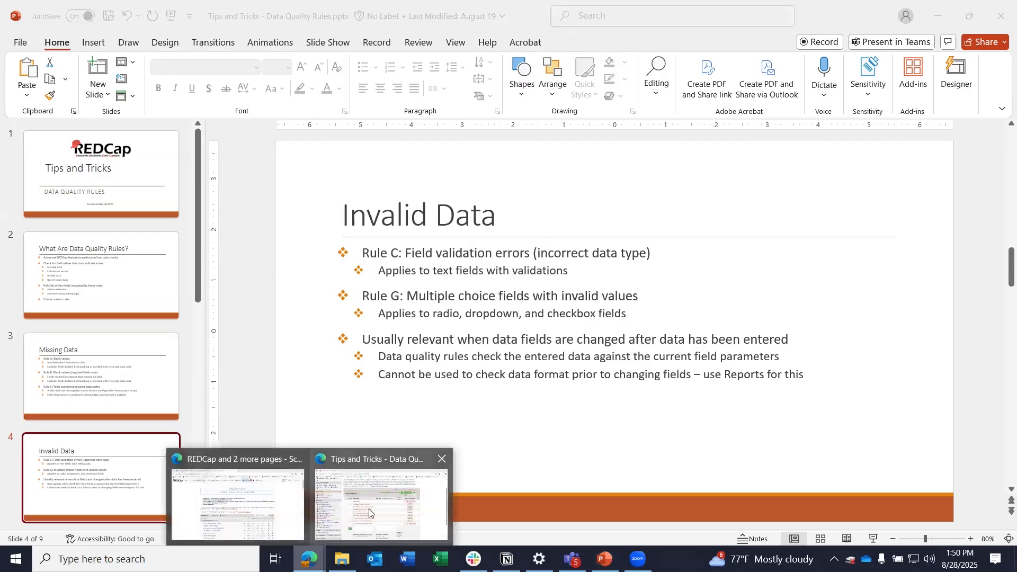
click(369, 513)
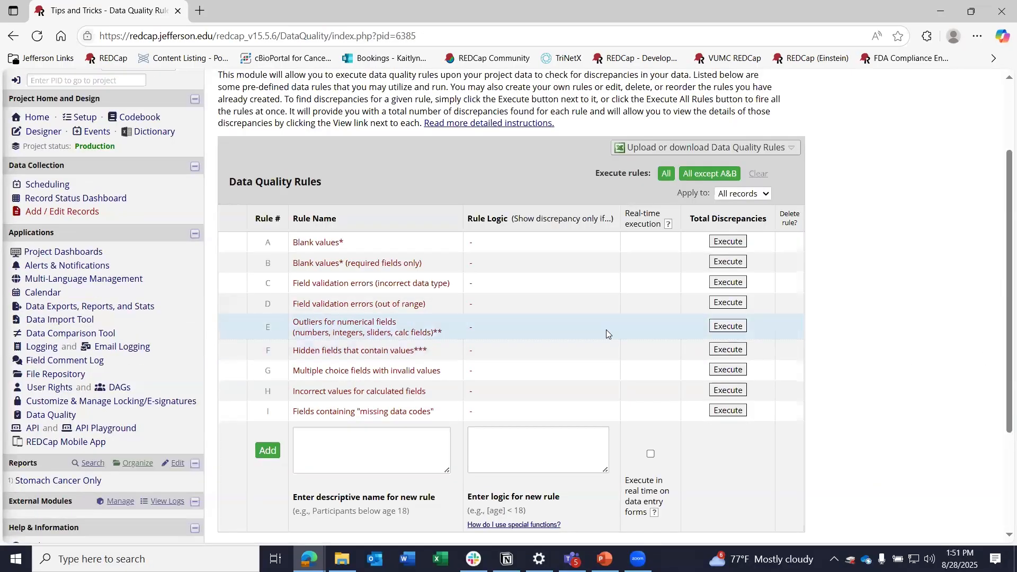
Execute rule C (Field validation errors, incorrect data type) and open the Potassium discrepancy of record 1, Baseline, in its Labs form
click(726, 283)
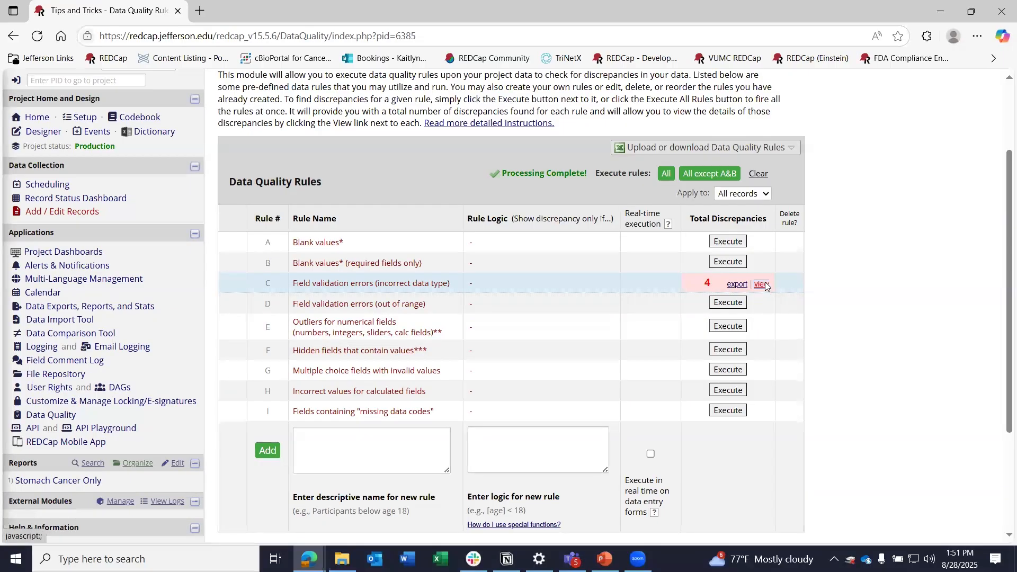
click(762, 285)
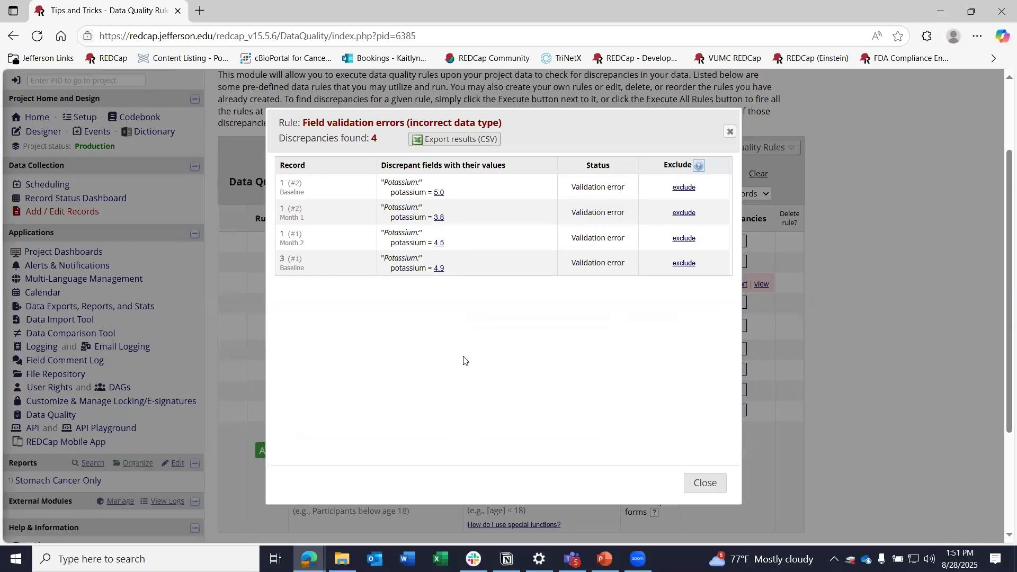
click(440, 193)
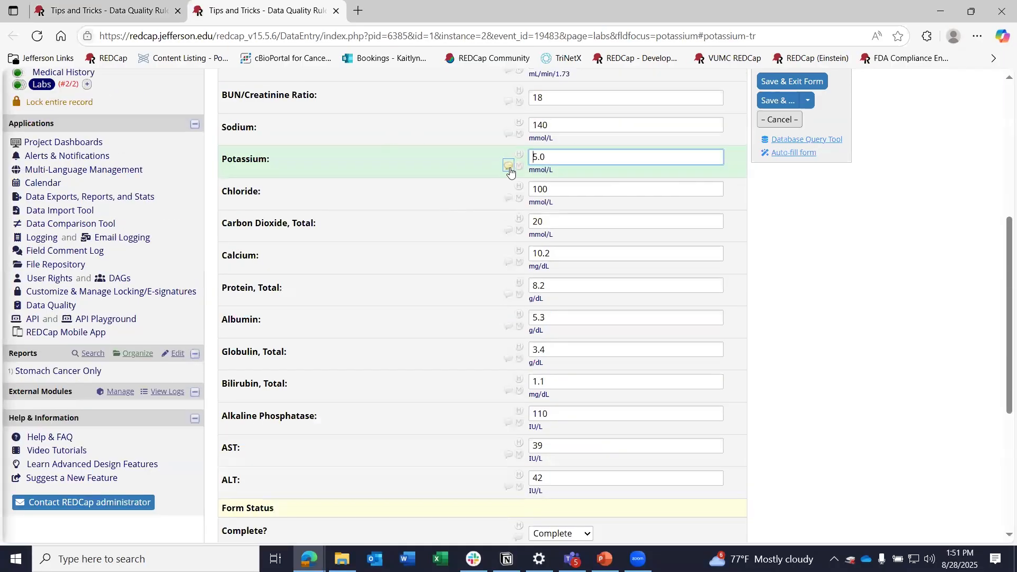
Change record 1's Potassium value in Baseline Labs instance 2 to a whole number, then save and exit the form
scroll(510, 171, up, 1)
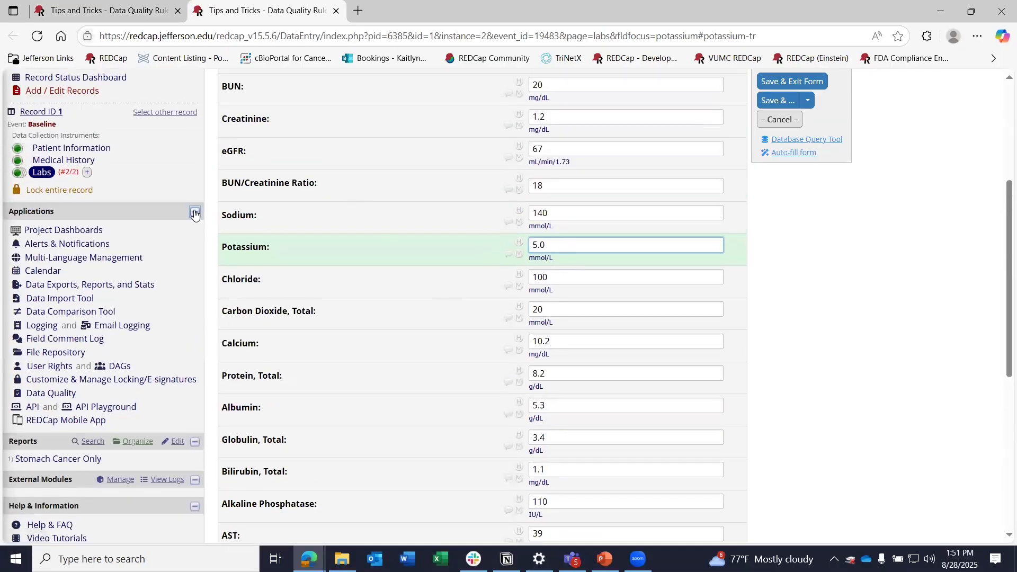
scroll(195, 213, up, 2)
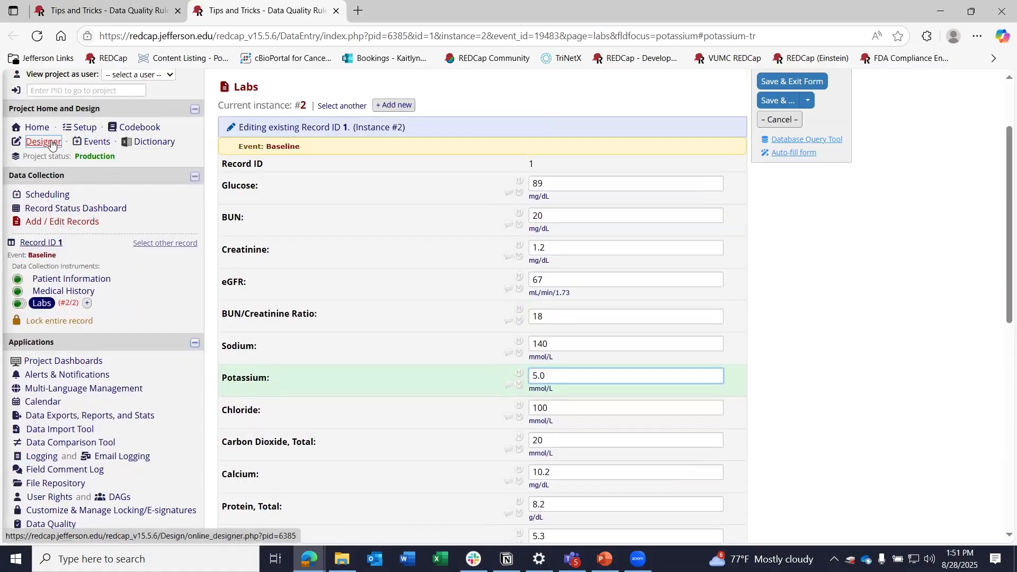
click(568, 386)
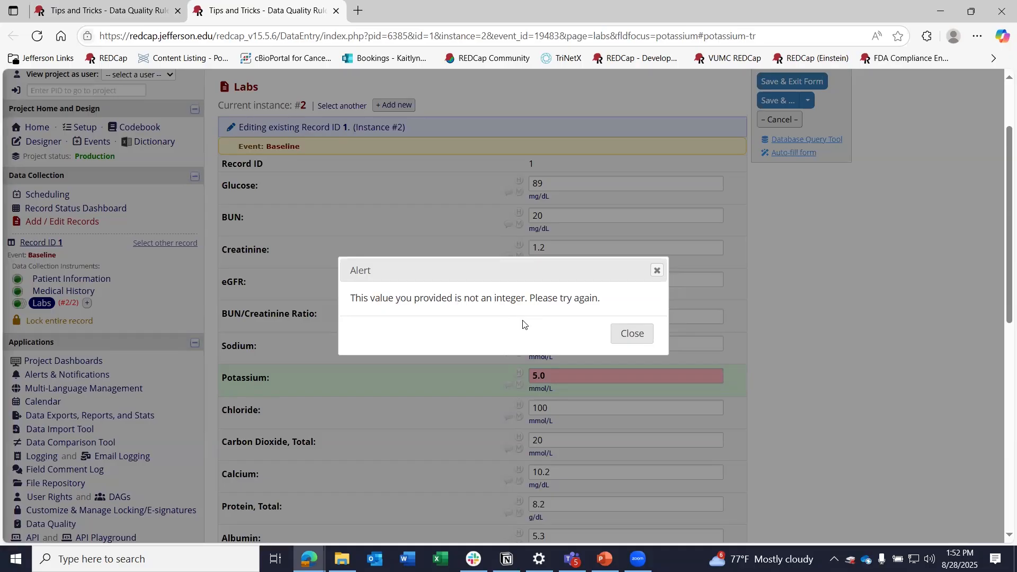
click(634, 335)
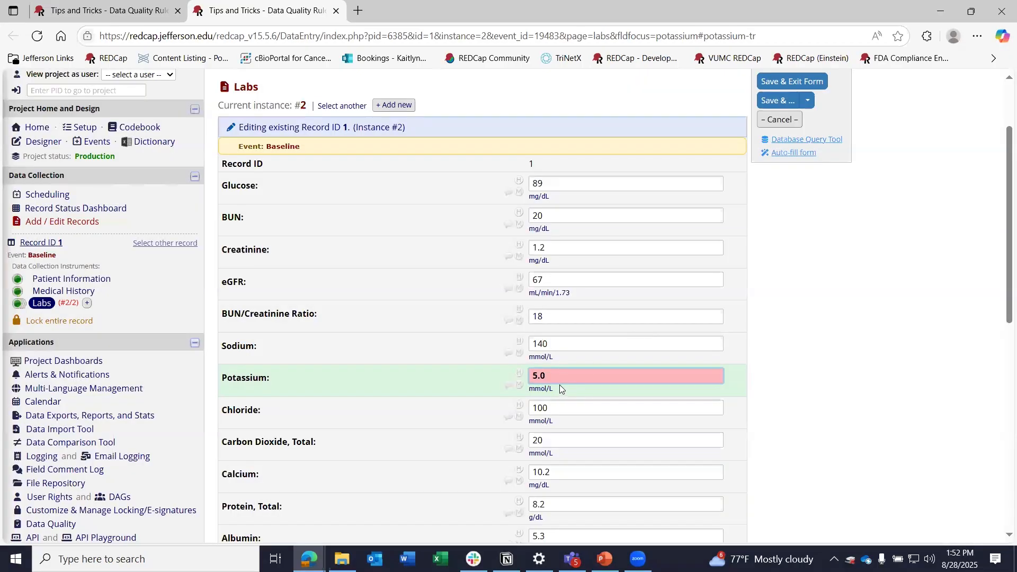
key(BackSpace)
click(811, 81)
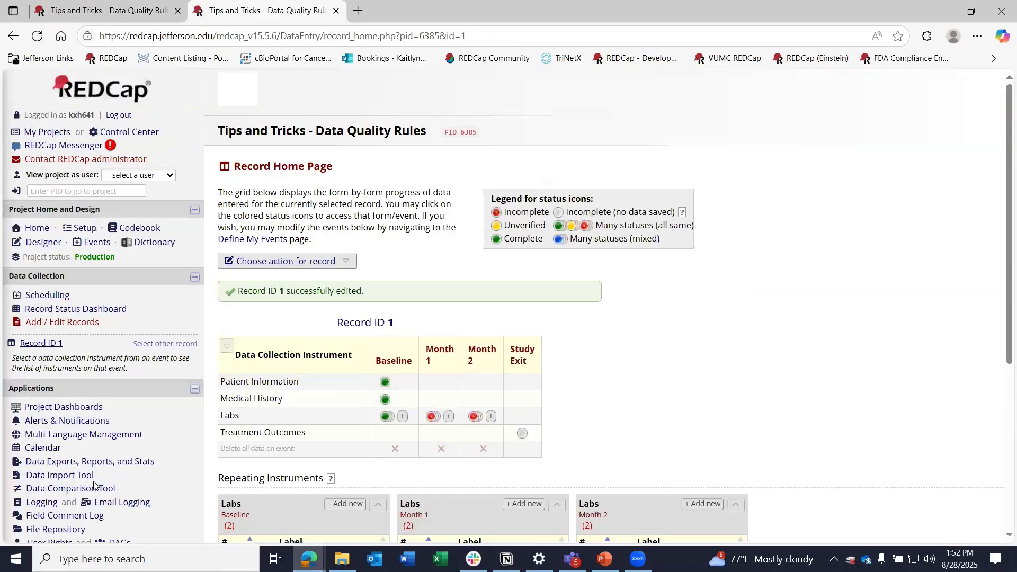
Return to the Data Quality page, execute rule C (Field validation errors, incorrect data type) again, and view its discrepancies
scroll(96, 484, down, 2)
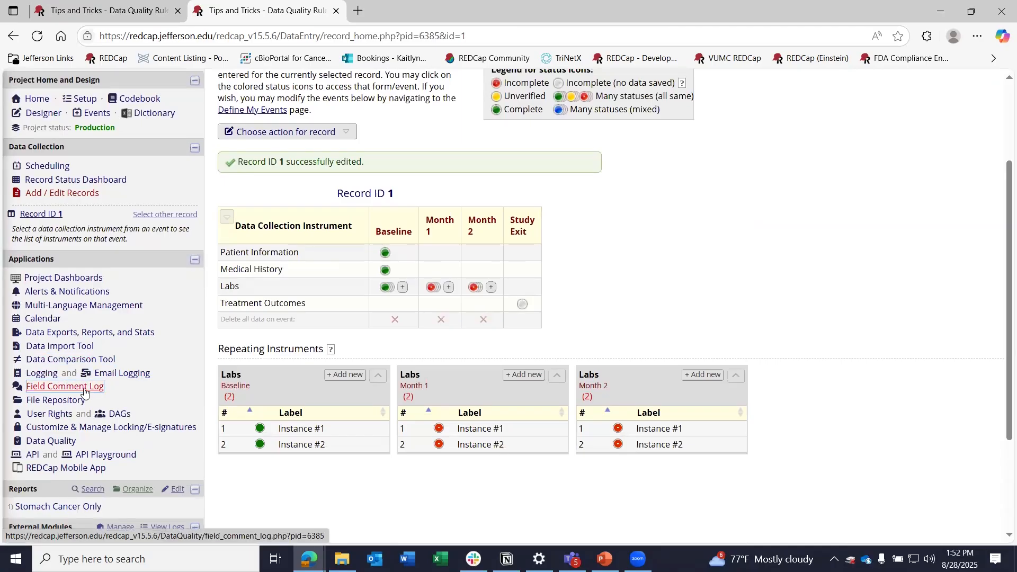
click(68, 443)
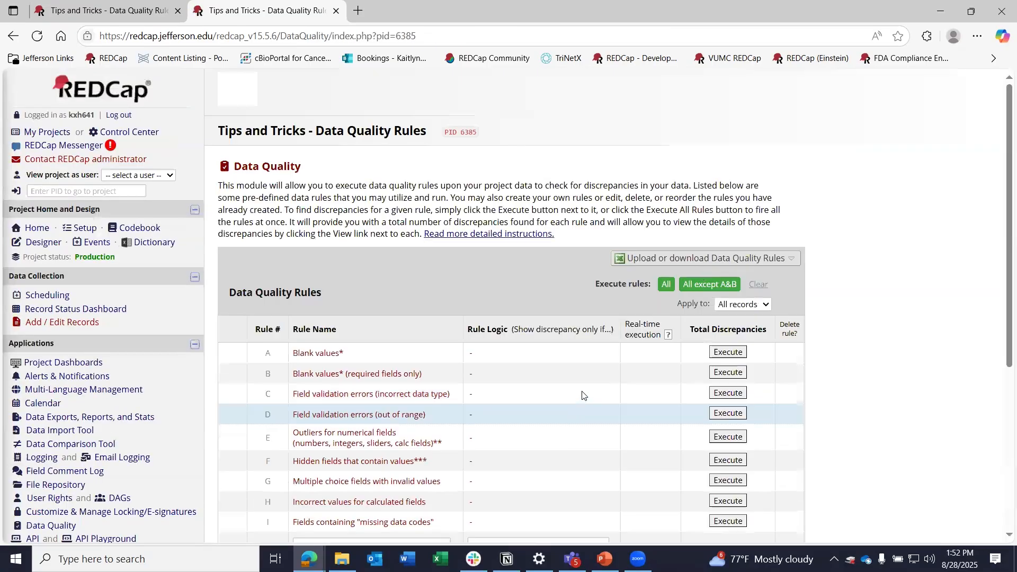
click(729, 393)
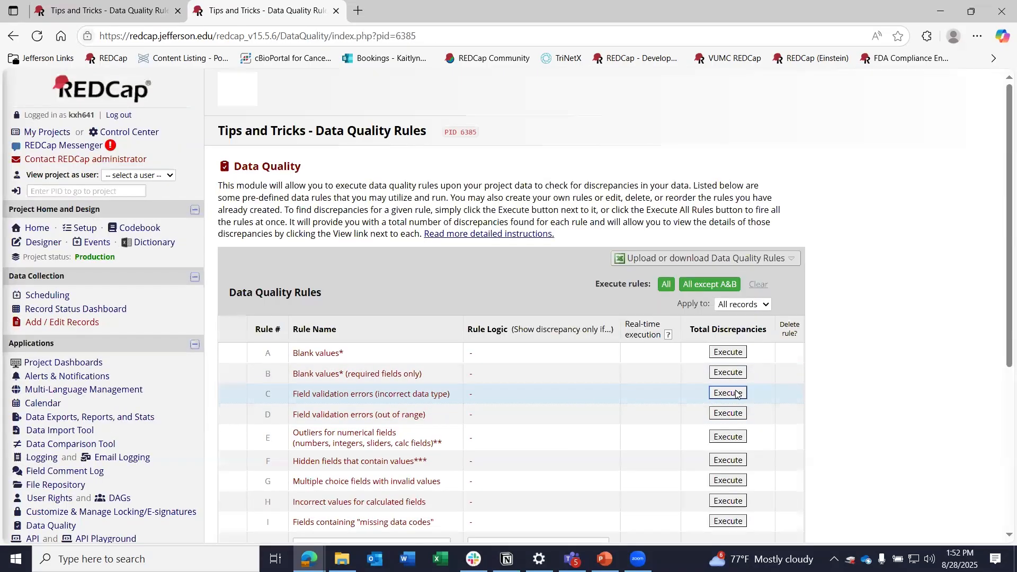
click(761, 394)
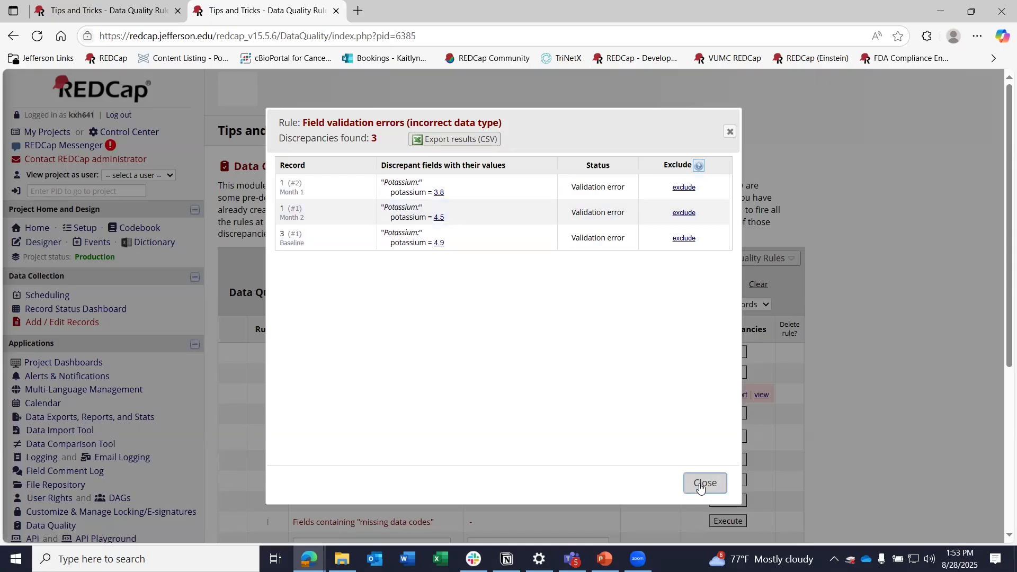
Switch to PowerPoint to review the Invalid Data slide's Rule G notes, and return to the REDCap Data Quality page
key(alt+Tab)
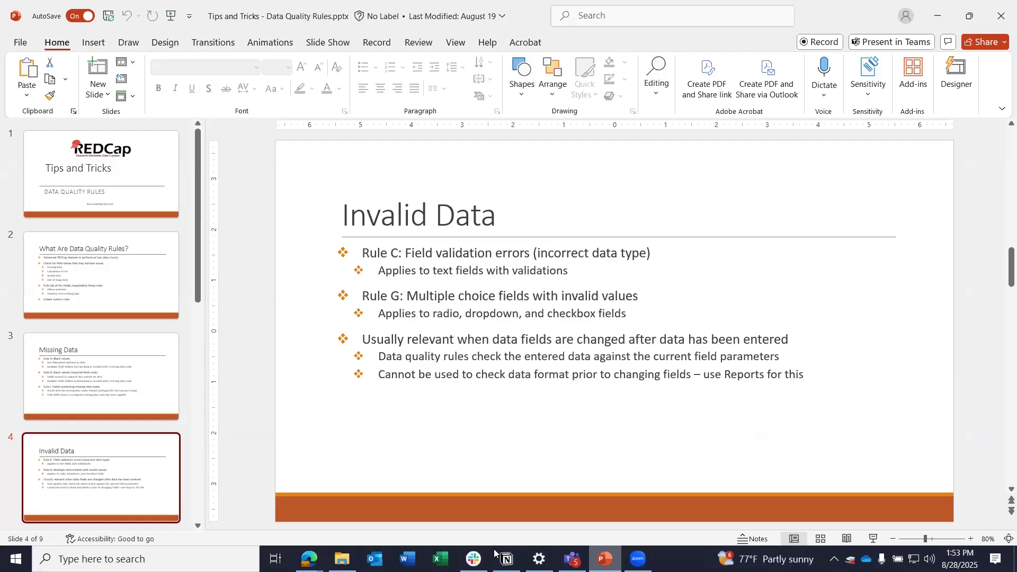
mouse_move(309, 559)
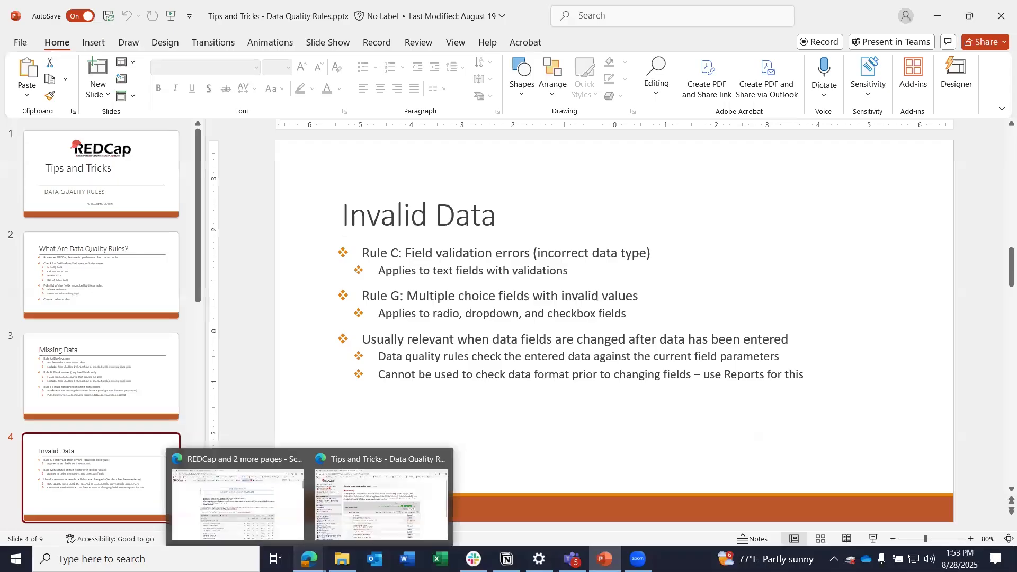
click(355, 511)
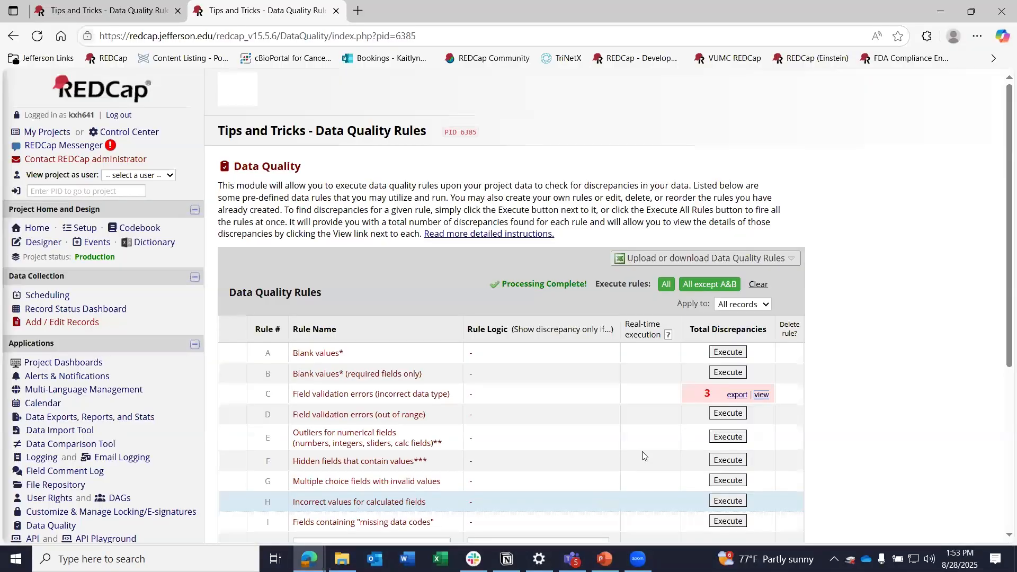
Open the Medical History instrument in the Online Designer and find the Pre-Cancer Diagnoses field
scroll(642, 451, down, 1)
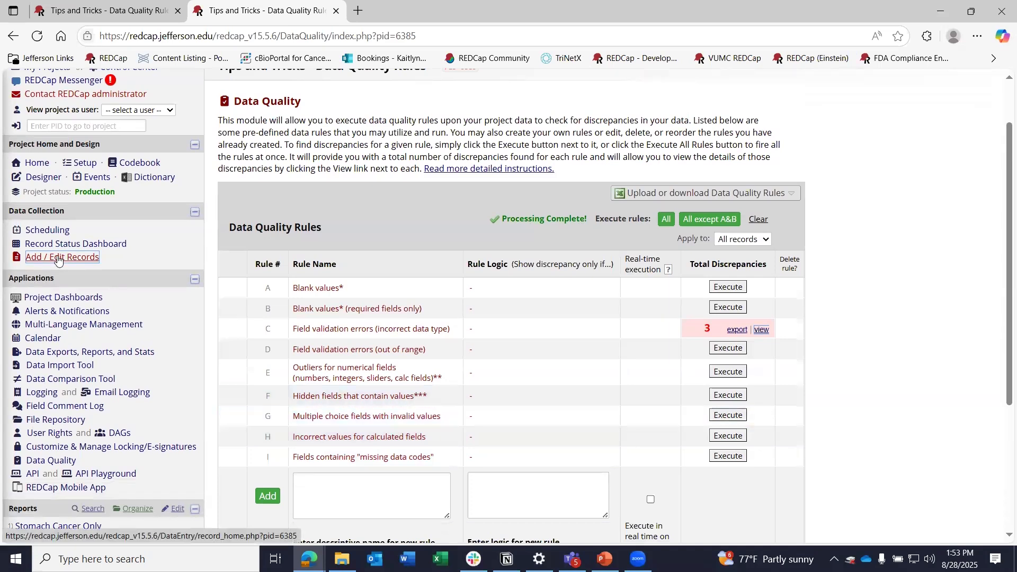
click(44, 177)
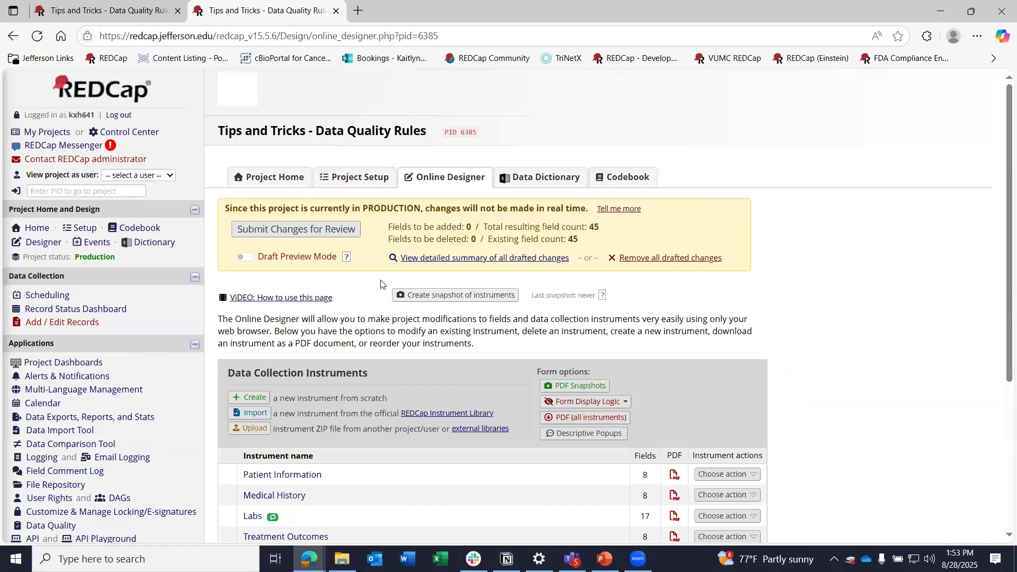
scroll(299, 403, down, 3)
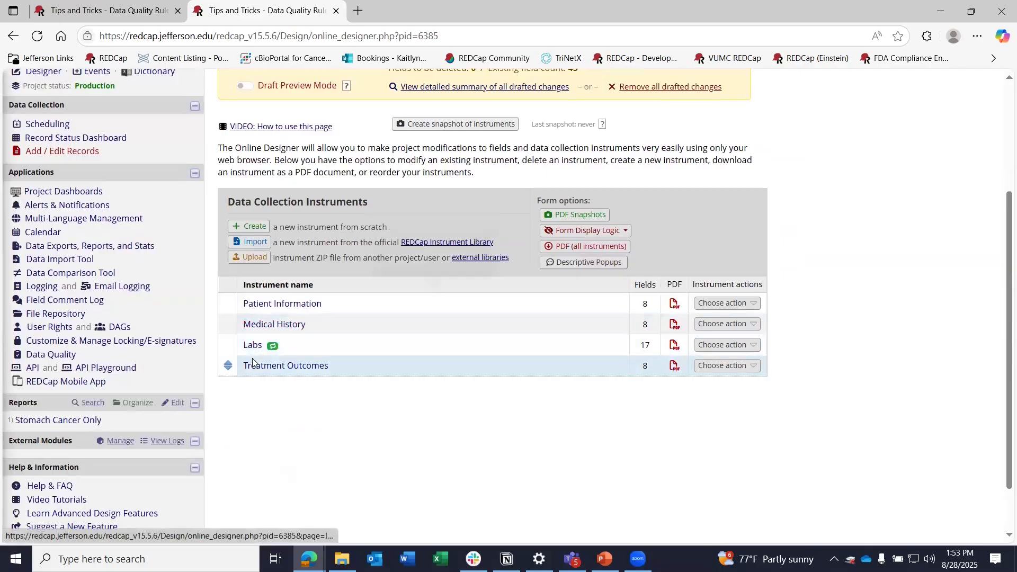
click(290, 330)
scroll(585, 420, down, 10)
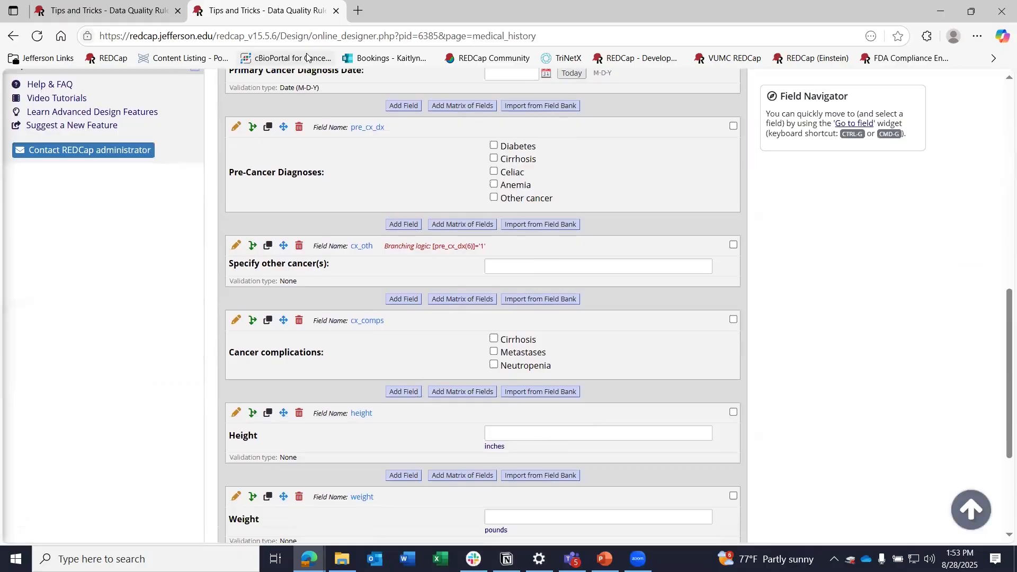
Delete the choice "1, Diabetes" from the Pre-Cancer Diagnoses checkbox field (pre_cx_dx) and save the field
click(236, 127)
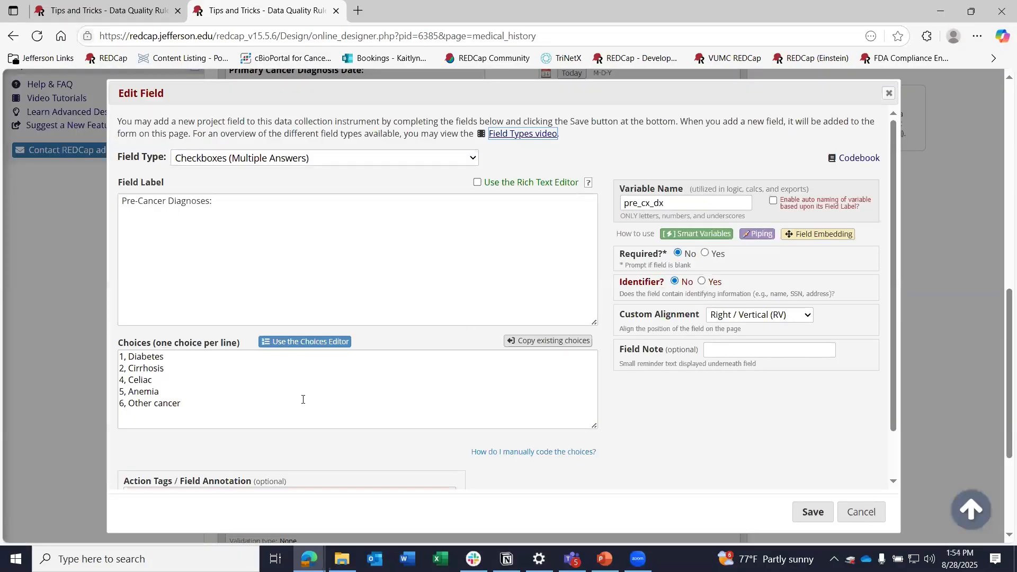
scroll(193, 366, down, 1)
click(155, 328)
drag(161, 324, 170, 320)
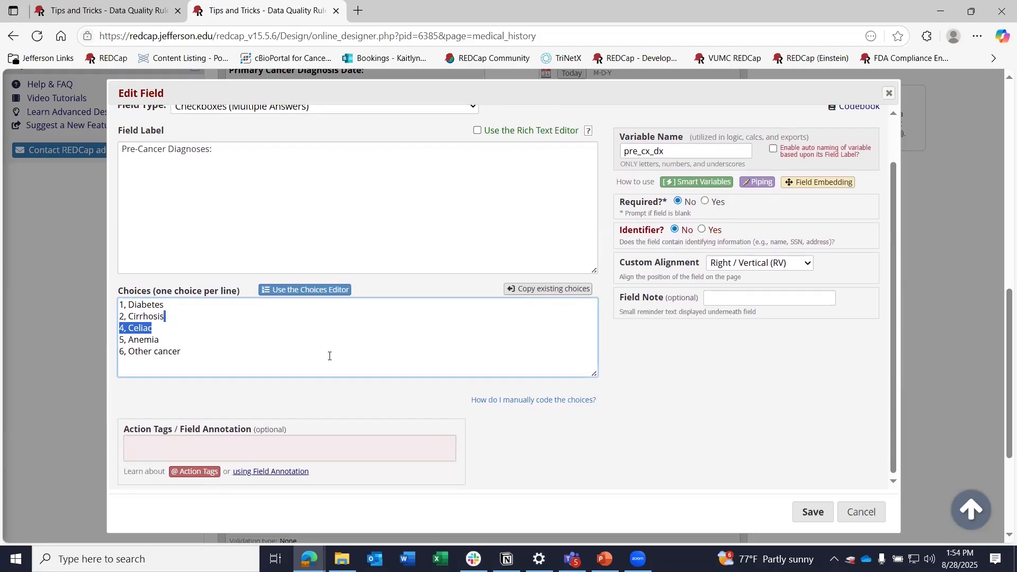
click(214, 351)
drag(177, 307, 115, 310)
key(BackSpace)
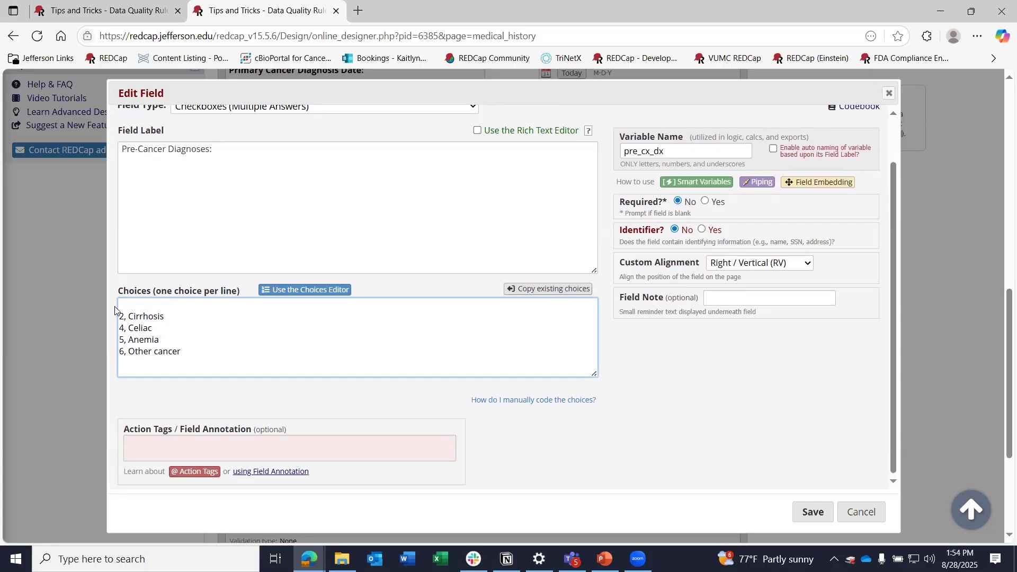
key(Delete)
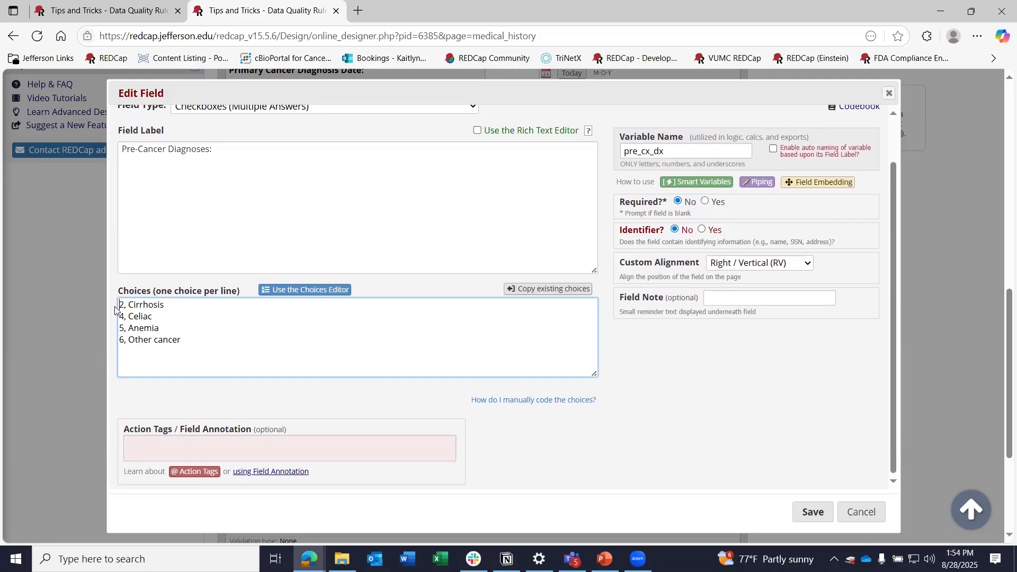
click(813, 513)
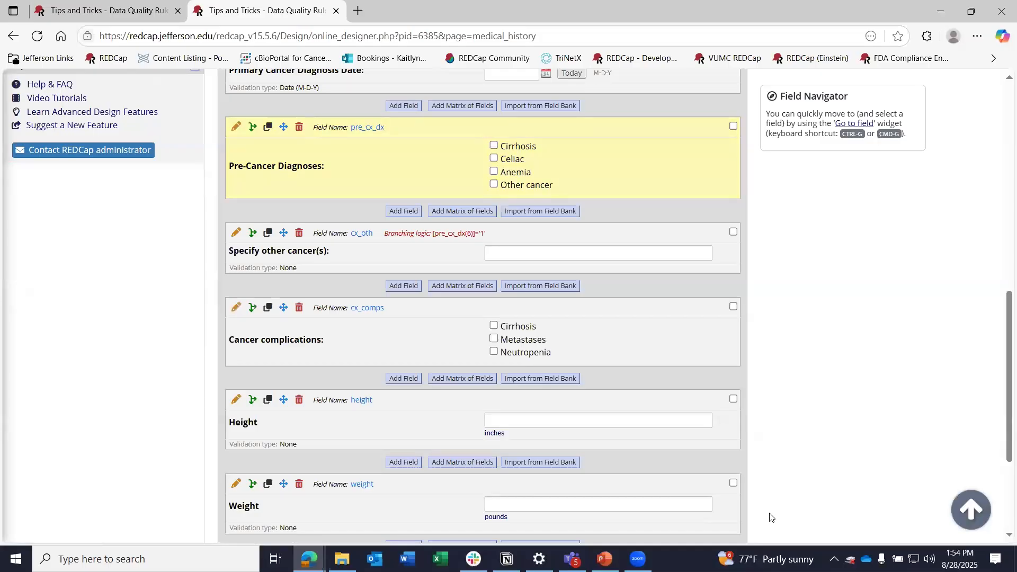
Submit the drafted Medical History changes for review
scroll(228, 236, up, 8)
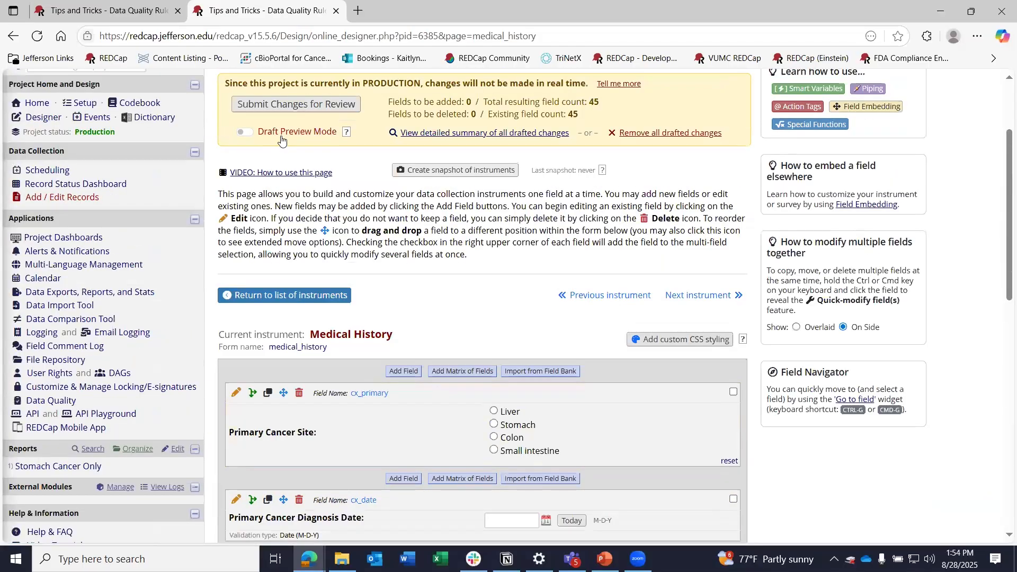
click(298, 104)
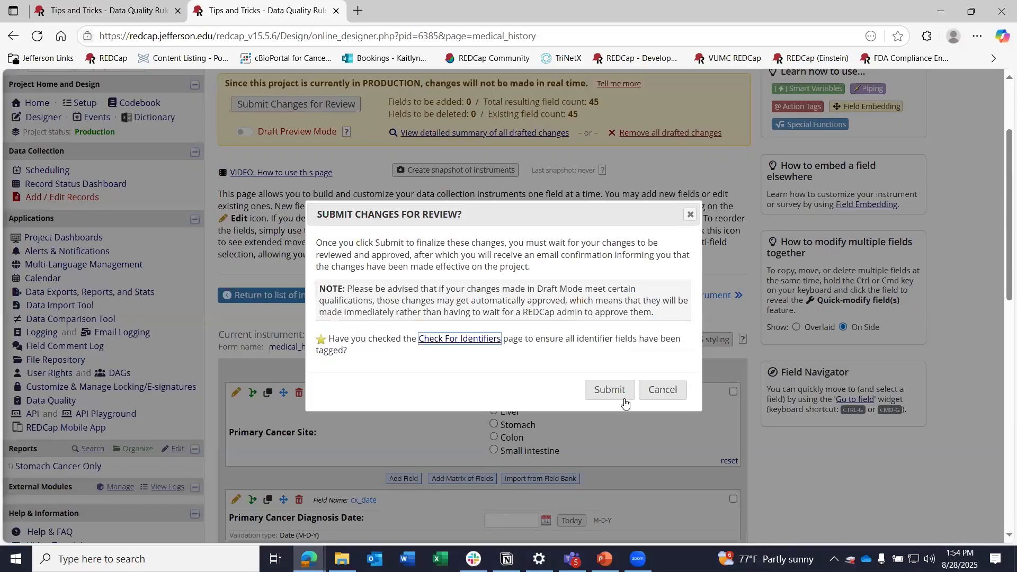
click(610, 391)
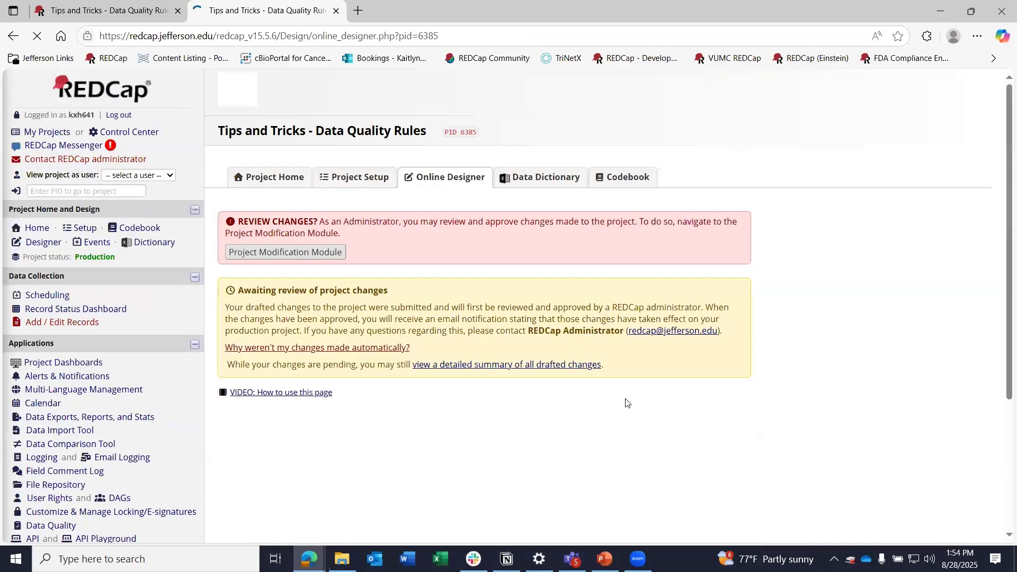
Review the drafted pre_cx_dx change in the Project Modification Module and commit it to the project
click(296, 254)
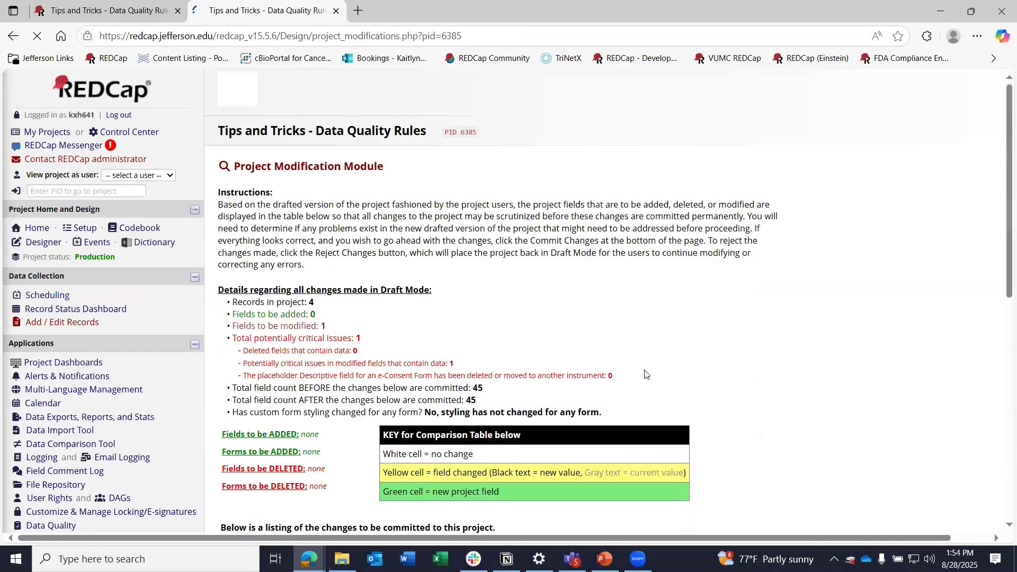
scroll(735, 471, down, 5)
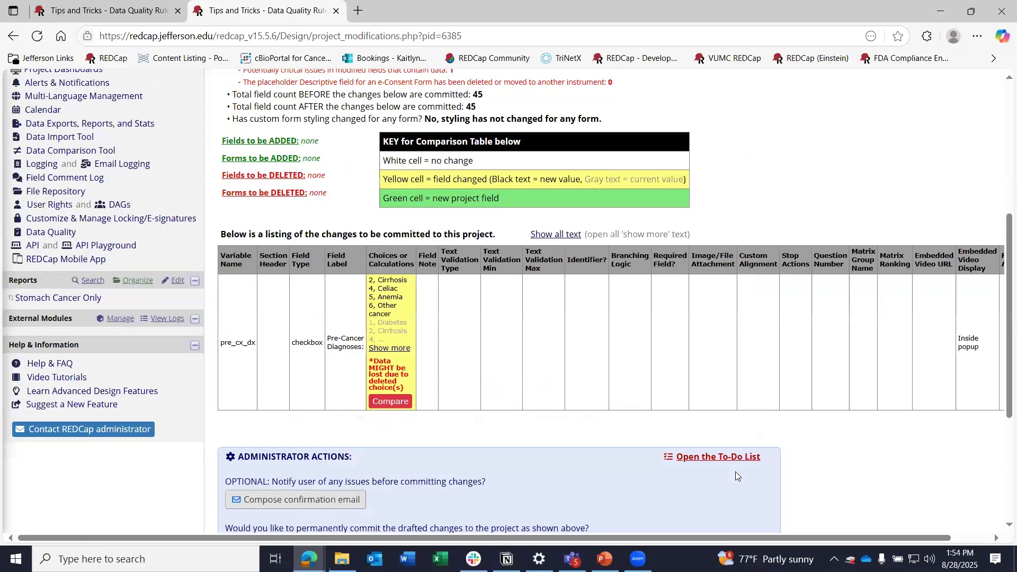
scroll(325, 328, down, 4)
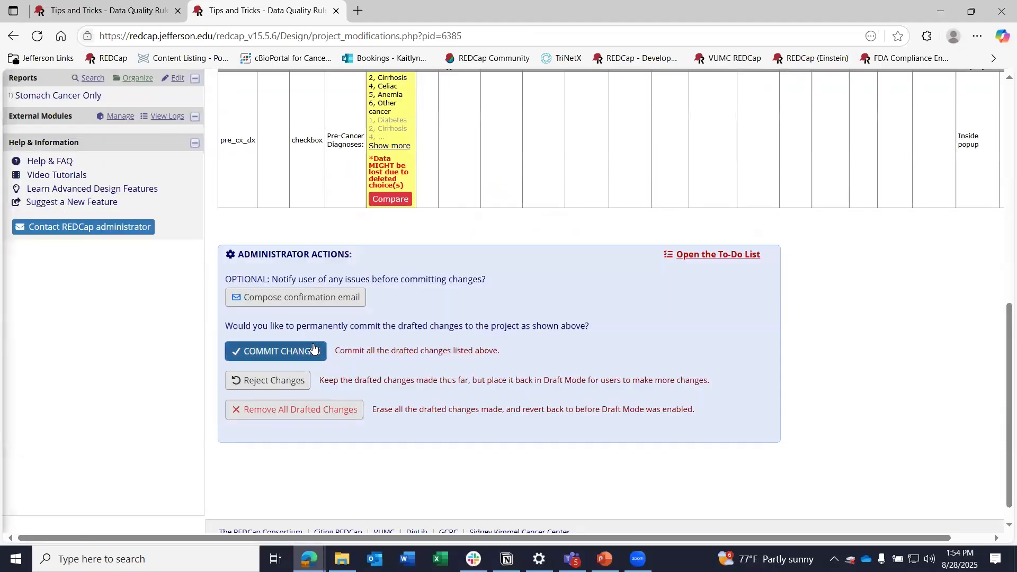
click(312, 349)
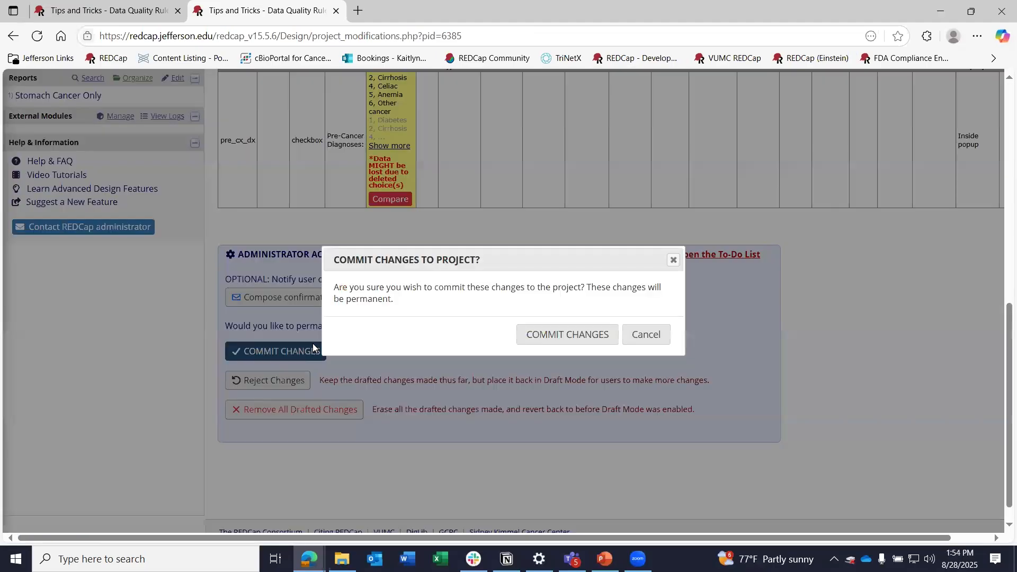
click(573, 337)
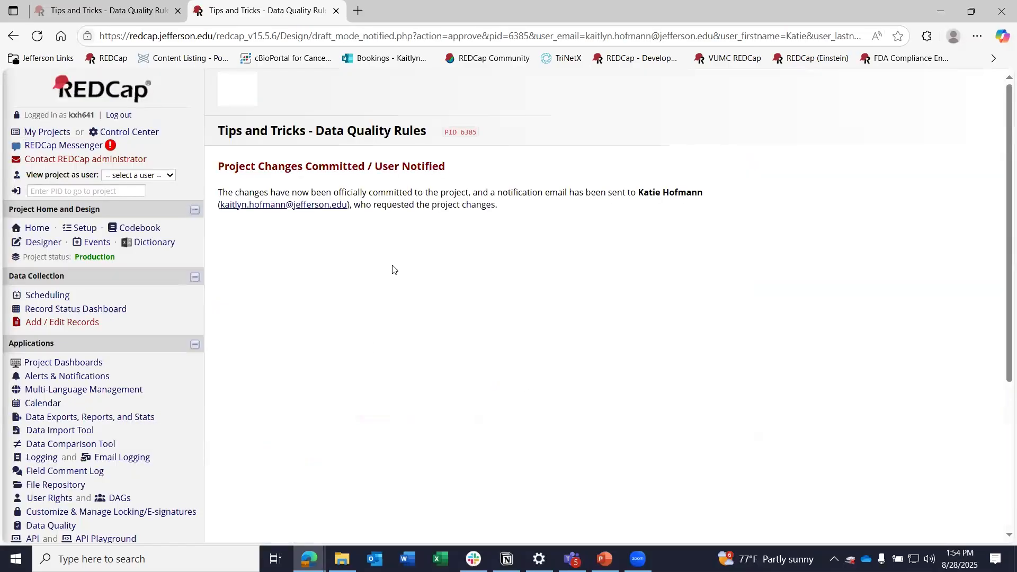
Return to the Data Quality page, execute rule G (Multiple choice fields with invalid values), and view its discrepancies
scroll(268, 334, down, 3)
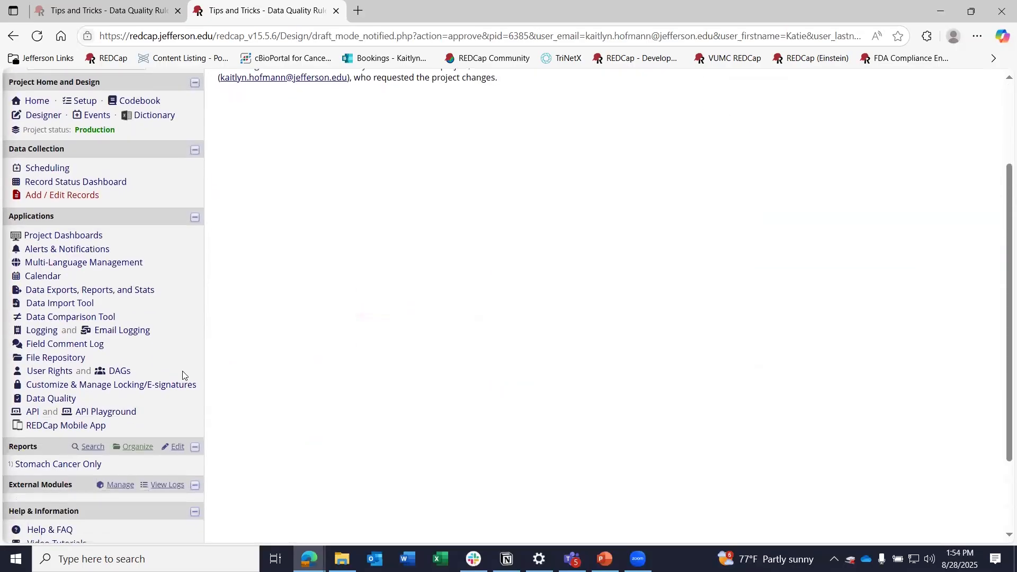
scroll(182, 371, down, 2)
click(45, 277)
click(48, 293)
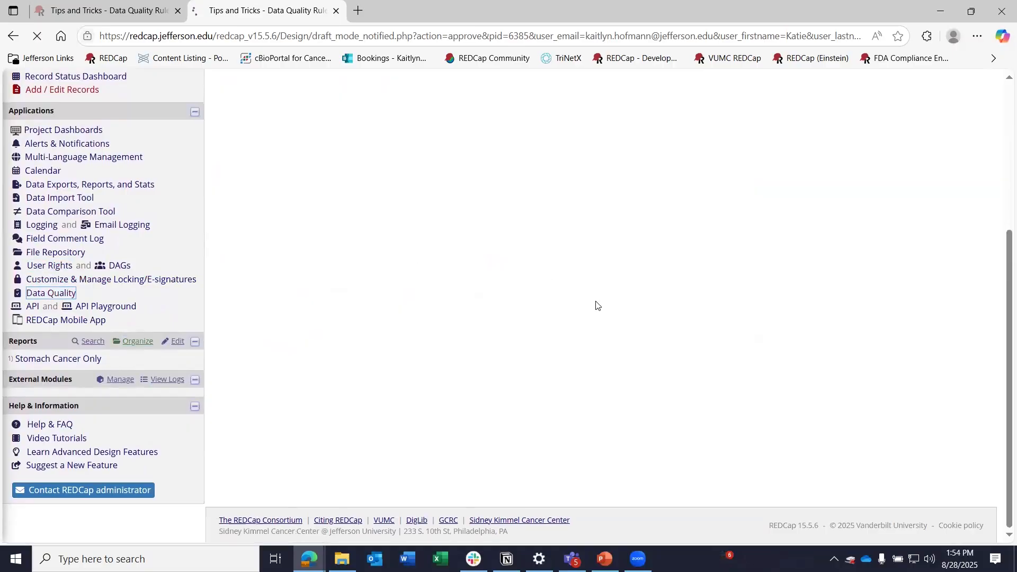
scroll(565, 437, down, 2)
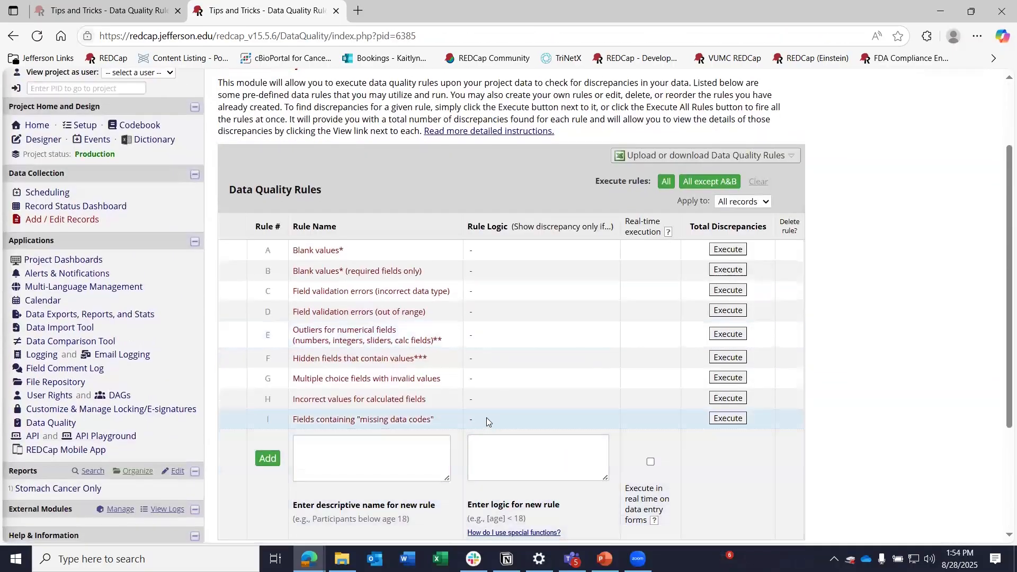
click(720, 378)
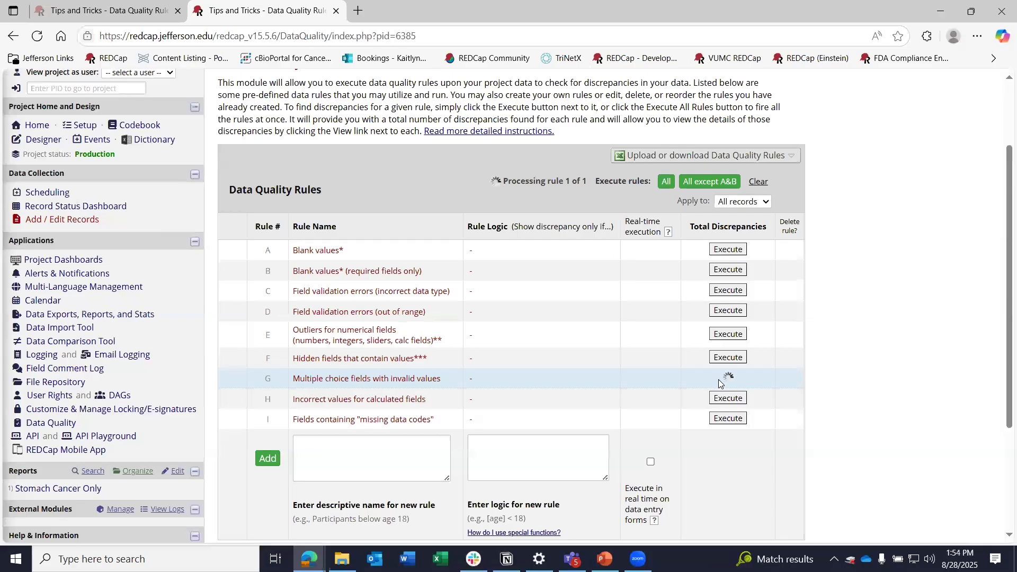
click(760, 380)
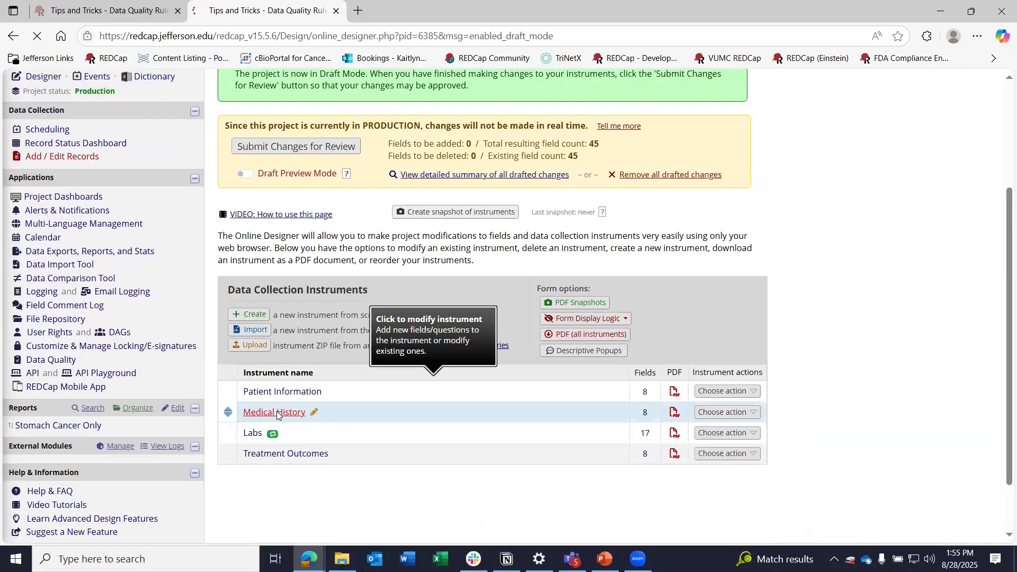
click(276, 415)
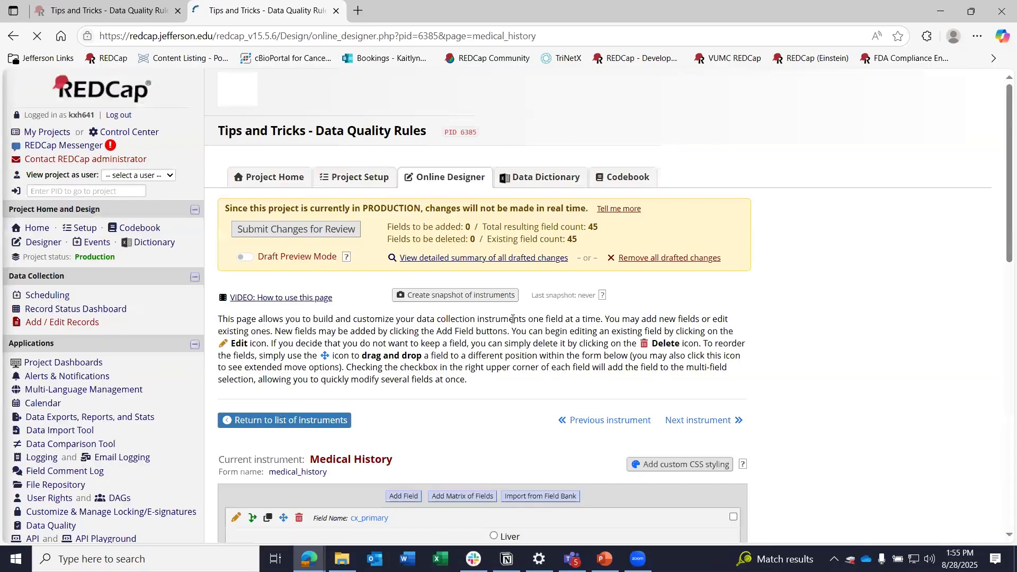
scroll(497, 343, down, 2)
scroll(497, 342, down, 2)
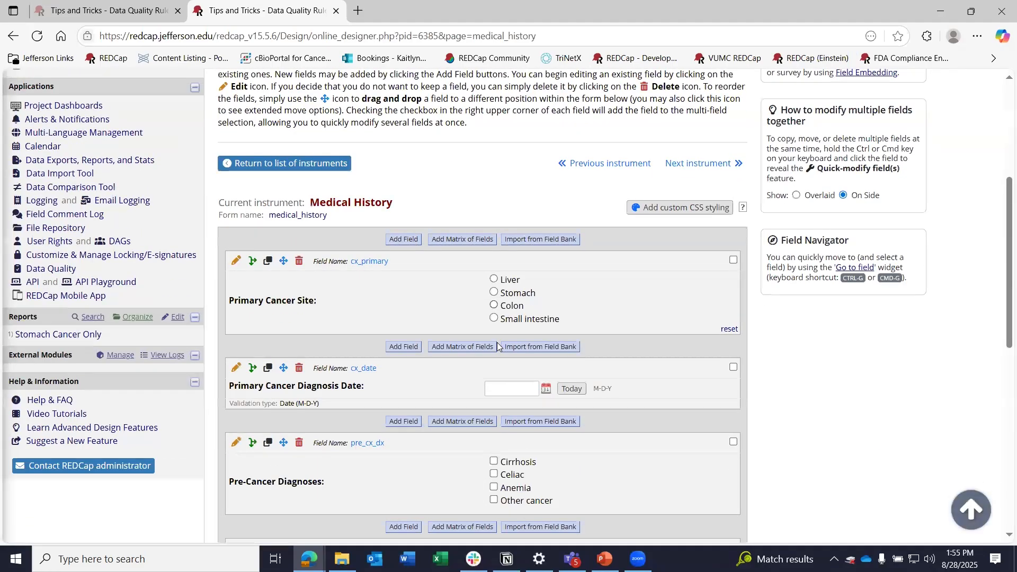
scroll(497, 342, down, 4)
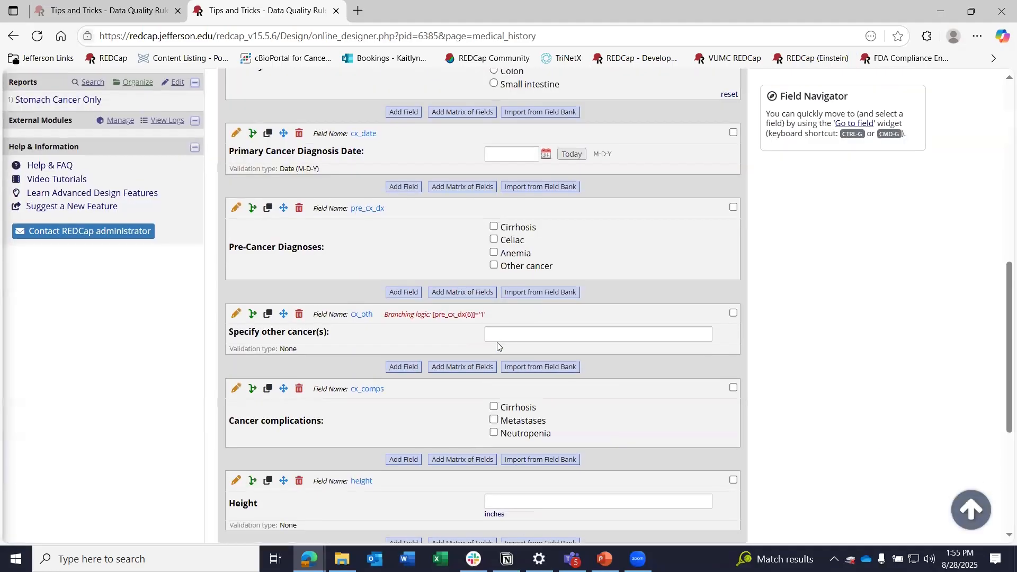
click(236, 207)
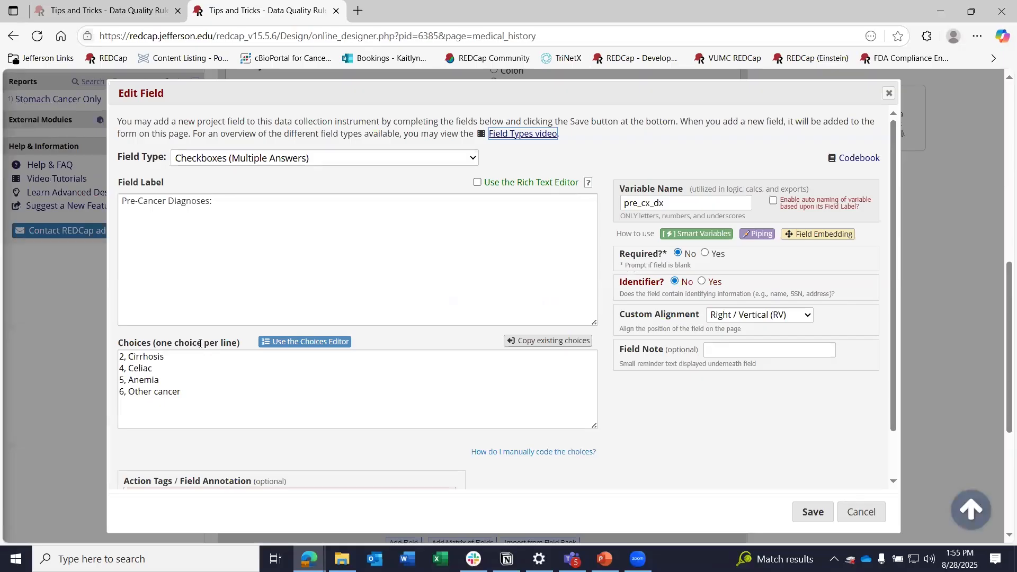
scroll(222, 386, down, 1)
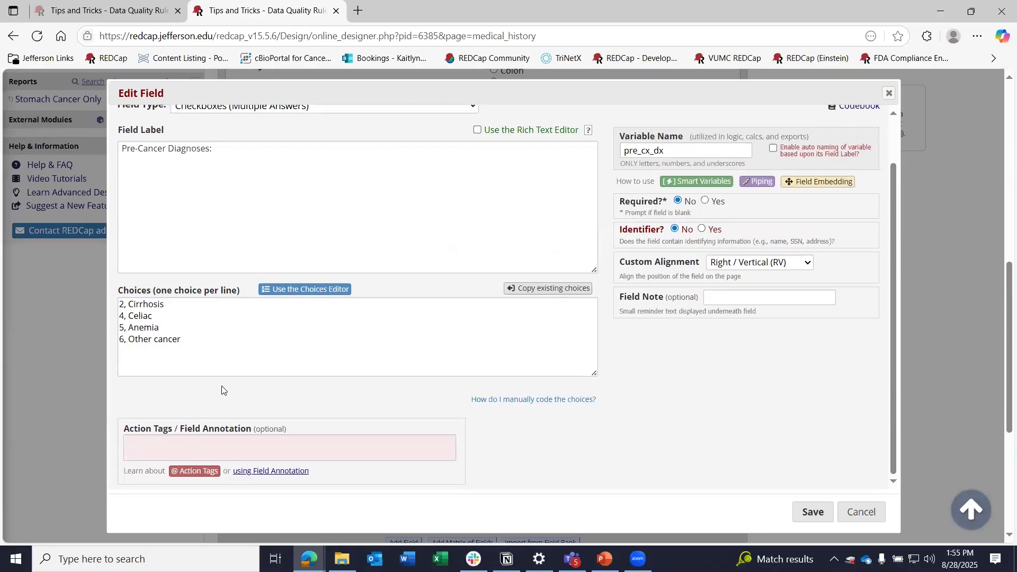
click(211, 475)
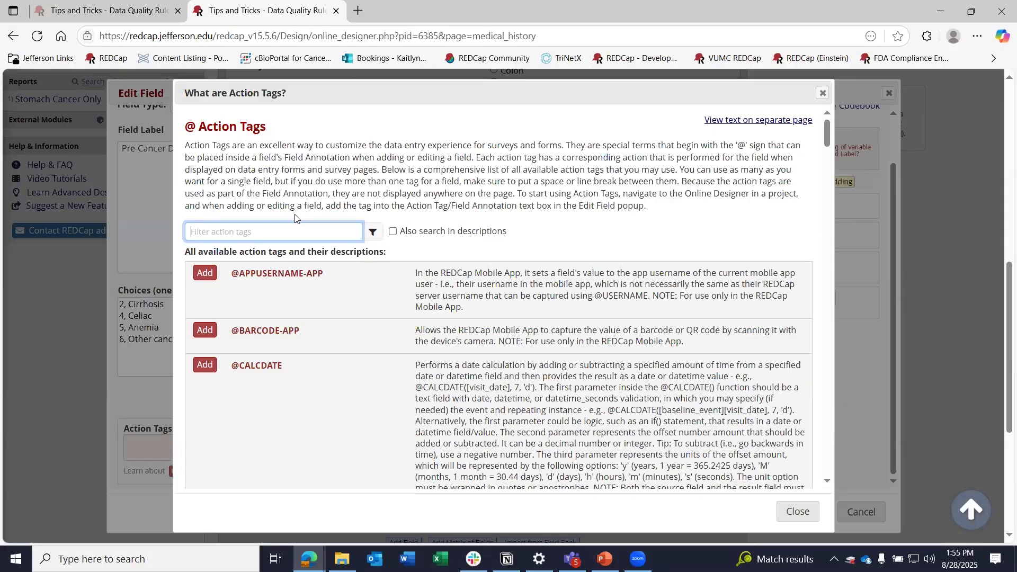
text(hide)
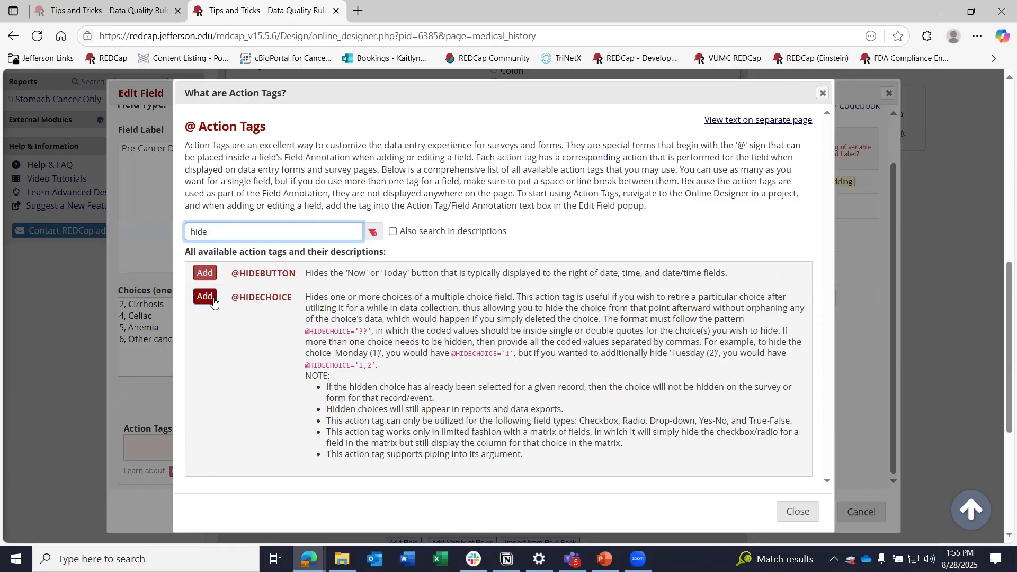
click(206, 296)
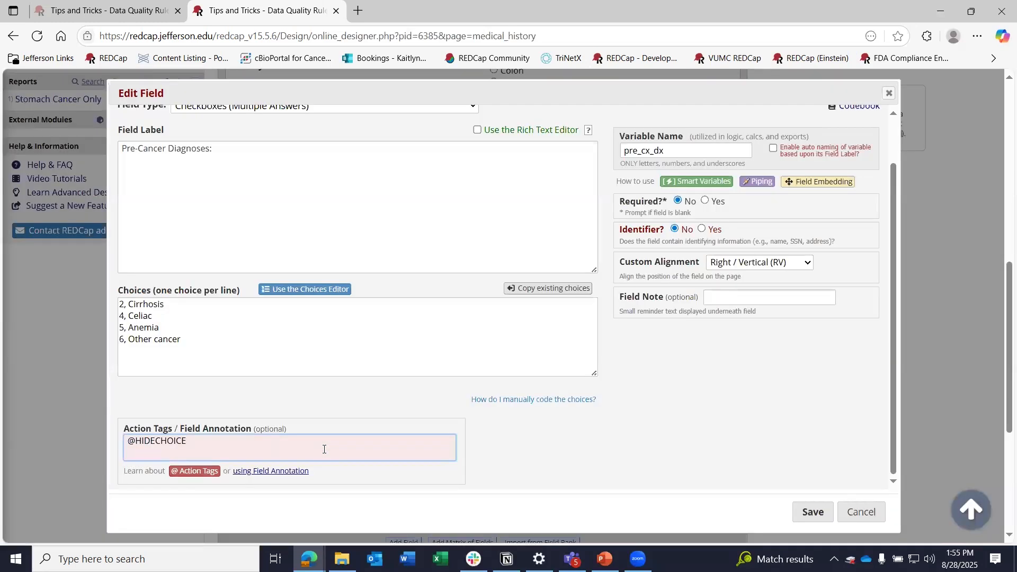
click(323, 449)
text(=')
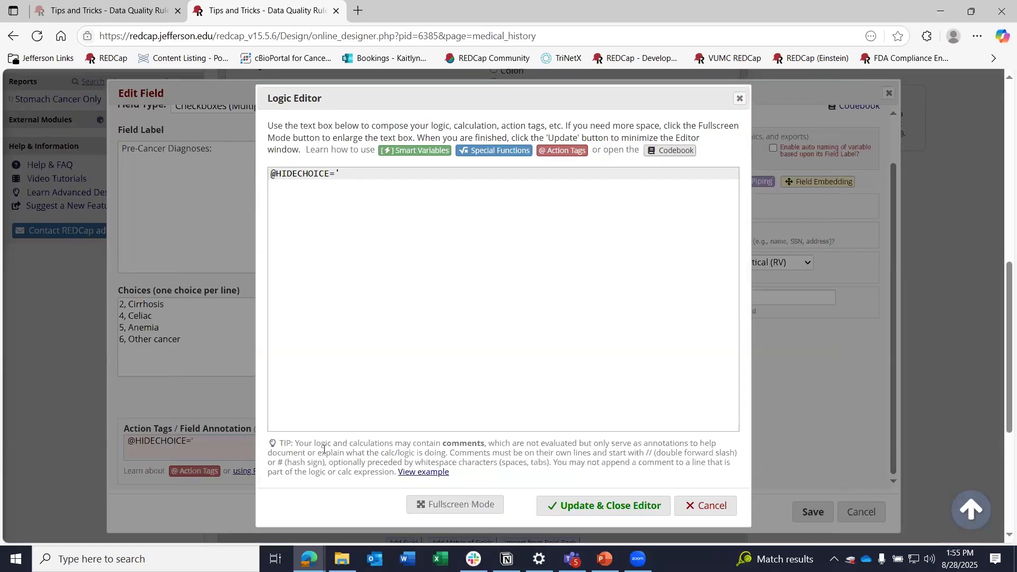
text(4')
click(600, 505)
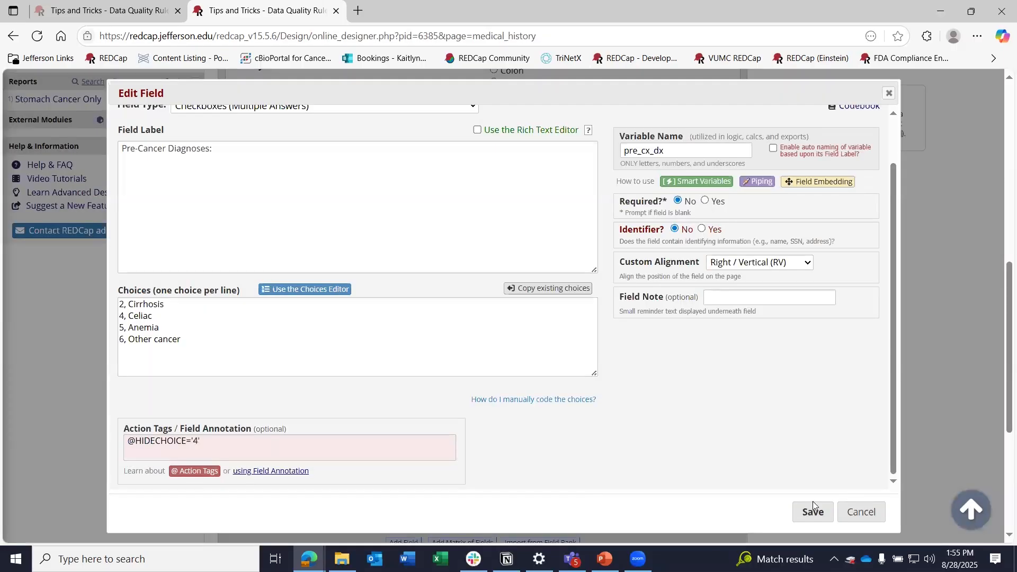
click(814, 521)
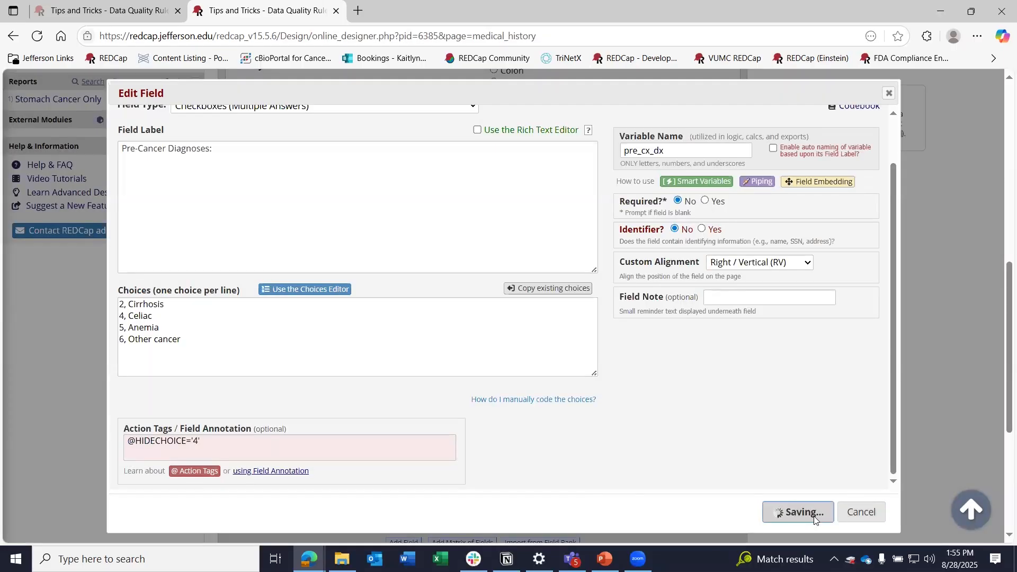
Submit the drafted Medical History changes for review and dismiss the resulting notice
scroll(93, 382, up, 6)
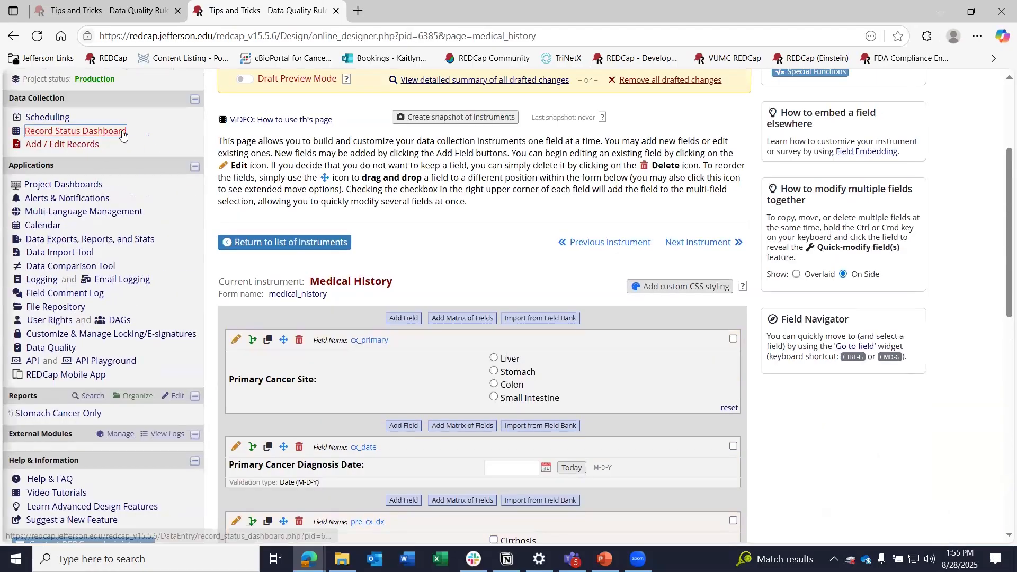
scroll(269, 100, up, 1)
click(287, 125)
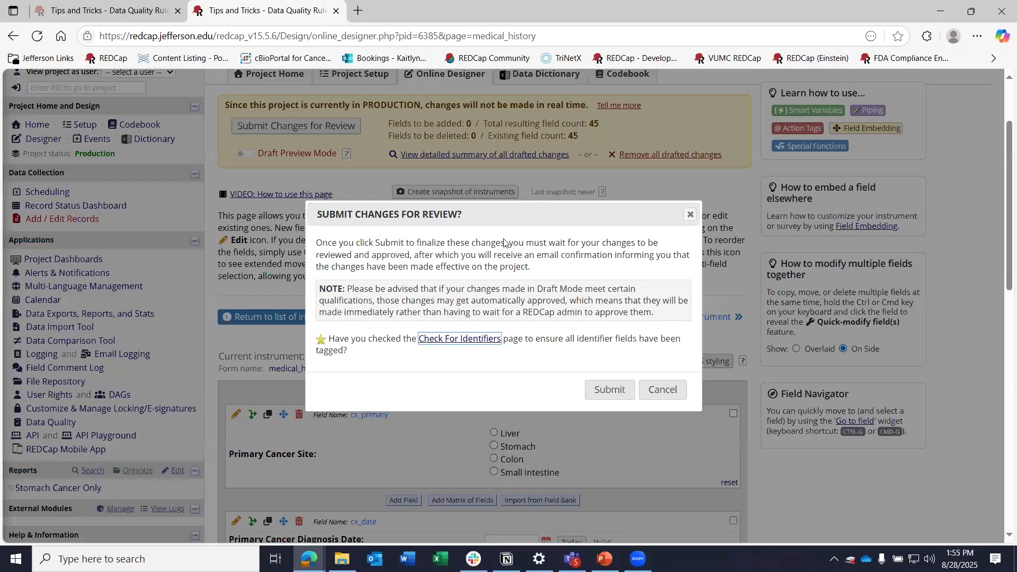
click(609, 395)
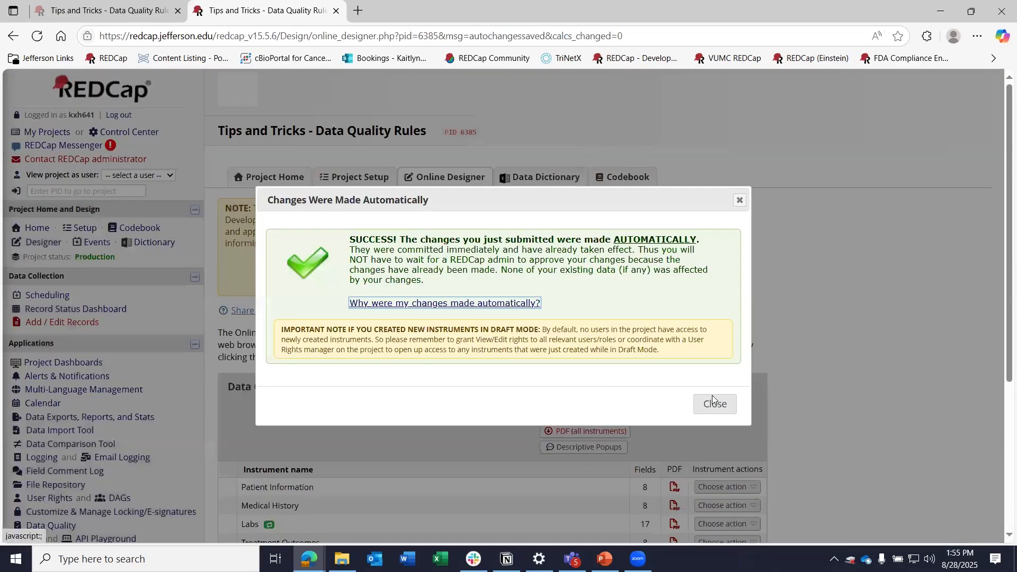
click(710, 401)
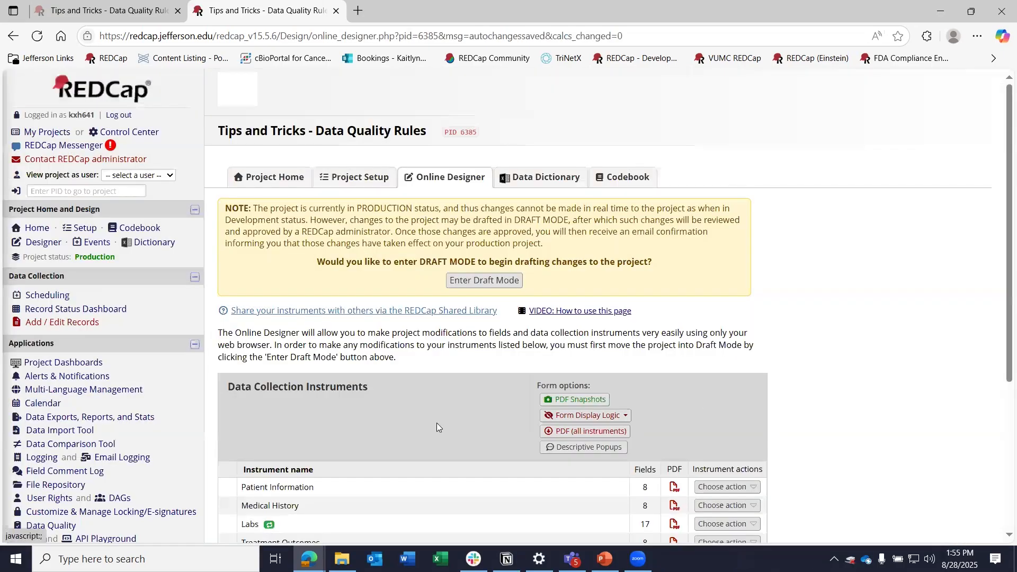
Open record 2's Baseline Medical History form from the Record Status Dashboard and check the Pre-Cancer Diagnoses choices
click(124, 314)
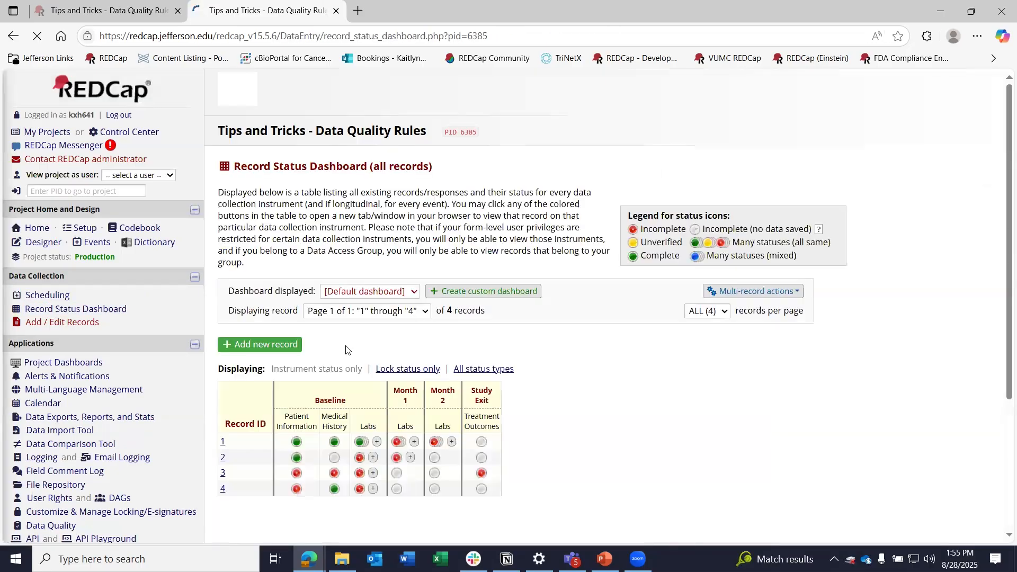
click(340, 465)
scroll(625, 417, down, 1)
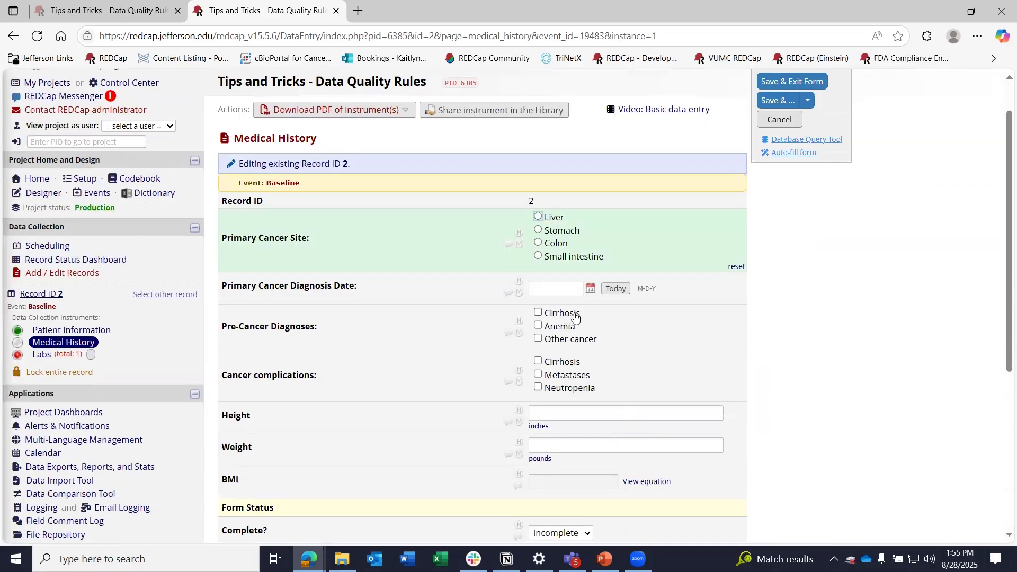
Go to the Data Quality page, execute only rule G (Multiple choice fields with invalid values), and view its discrepancies
scroll(161, 352, down, 4)
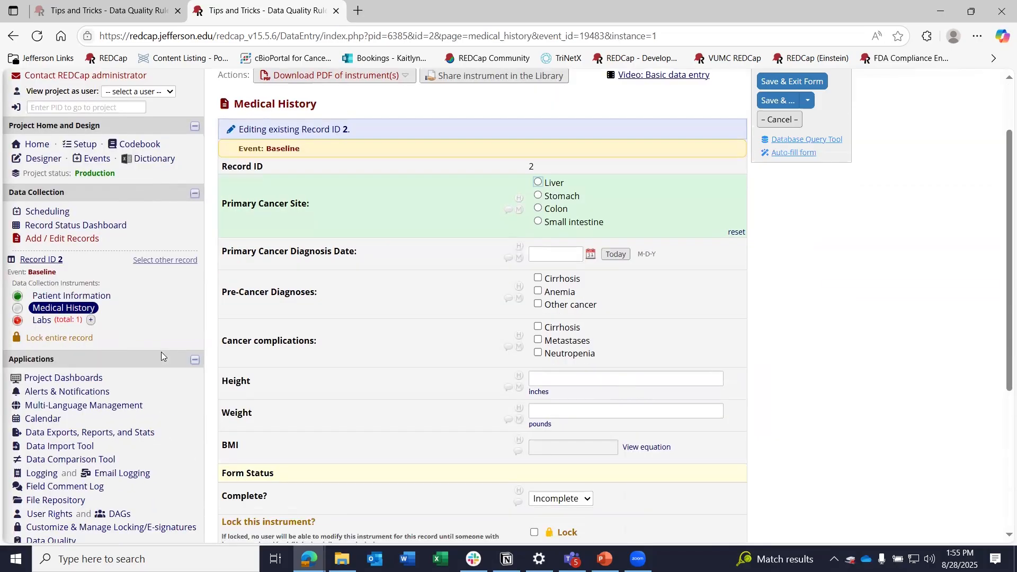
click(51, 367)
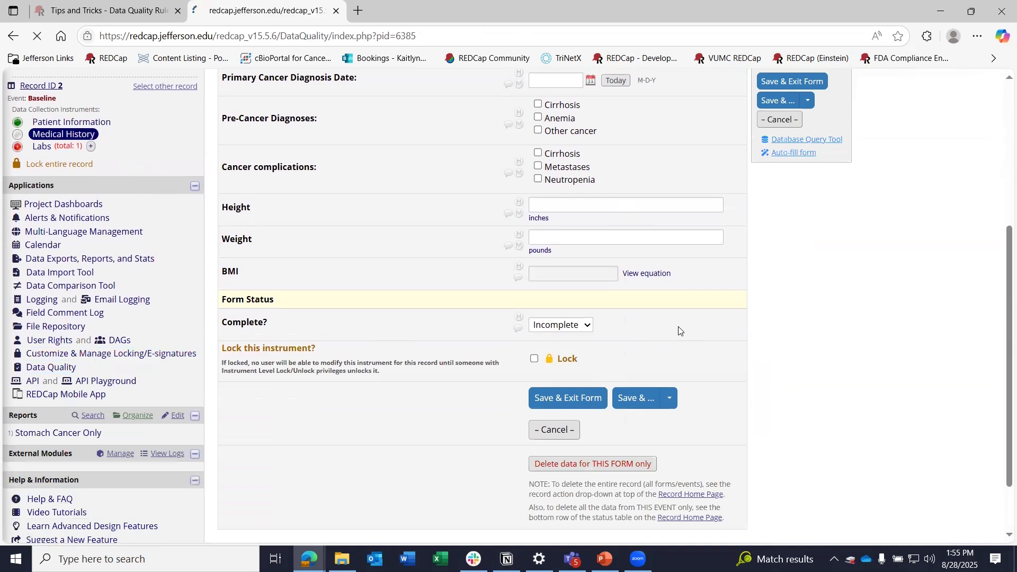
scroll(722, 401, down, 1)
click(723, 405)
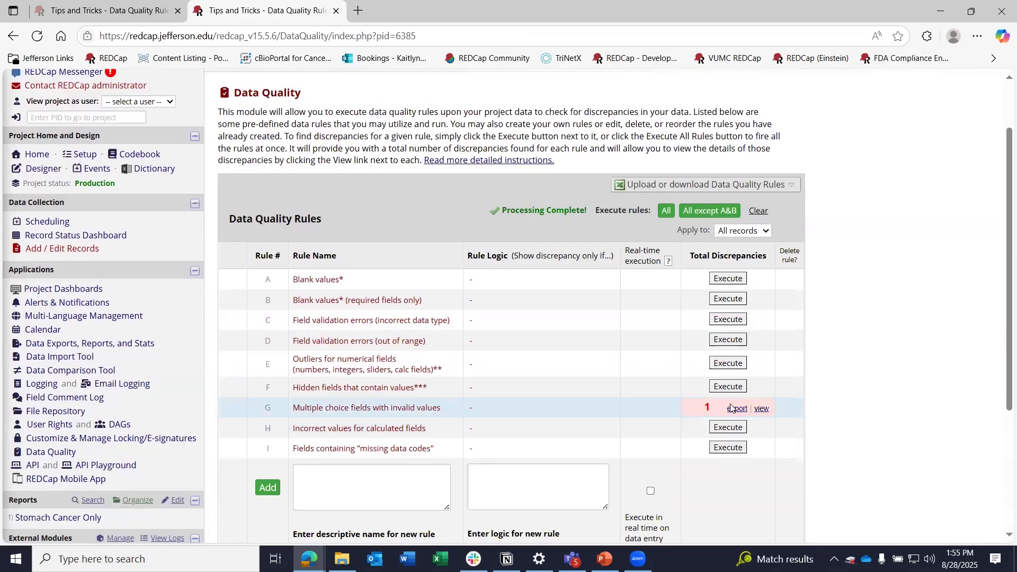
click(763, 408)
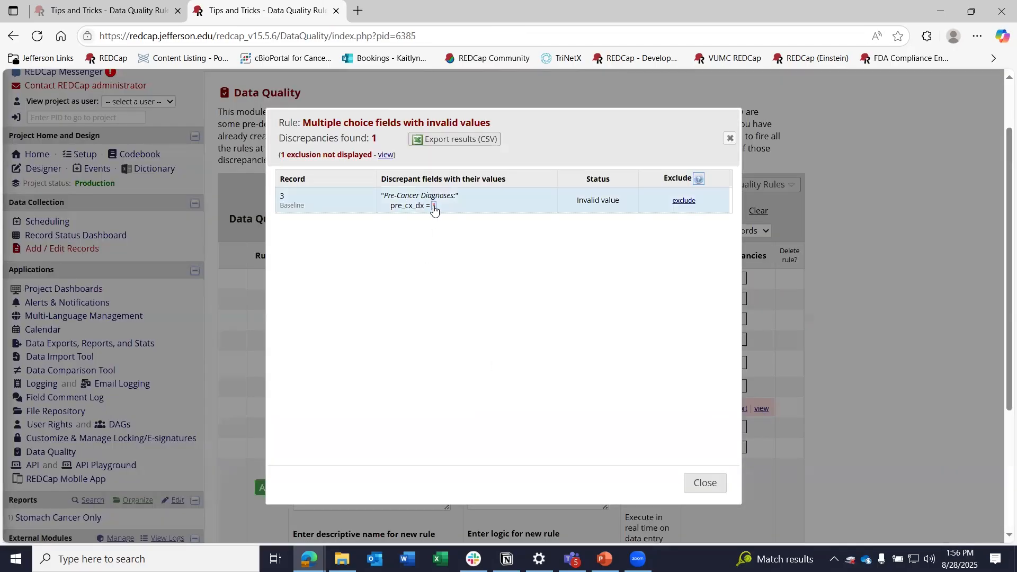
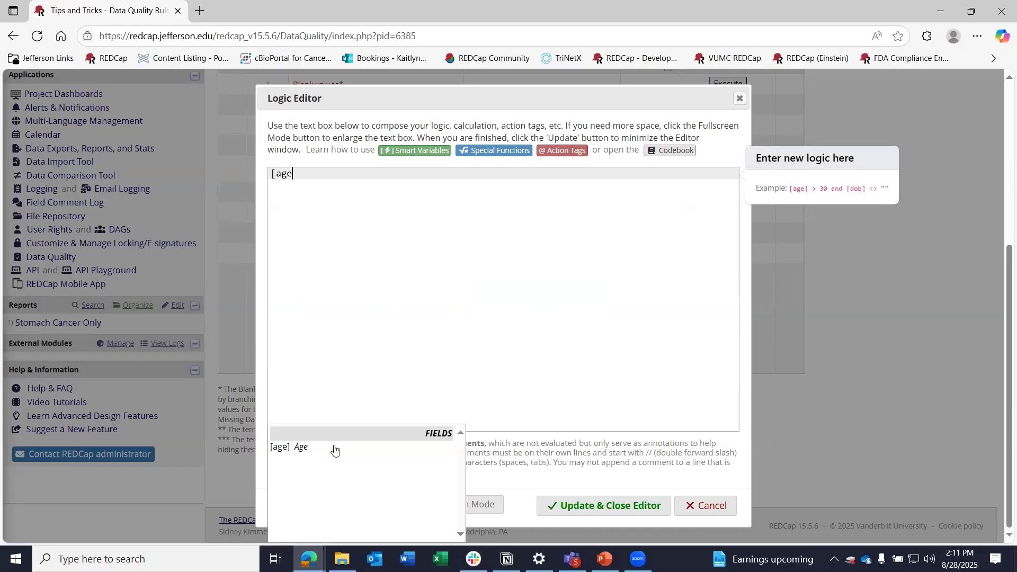
Complete the new "Underage participant" rule with the logic [age]<18, add it to the rules, and execute it
text(<18)
click(619, 527)
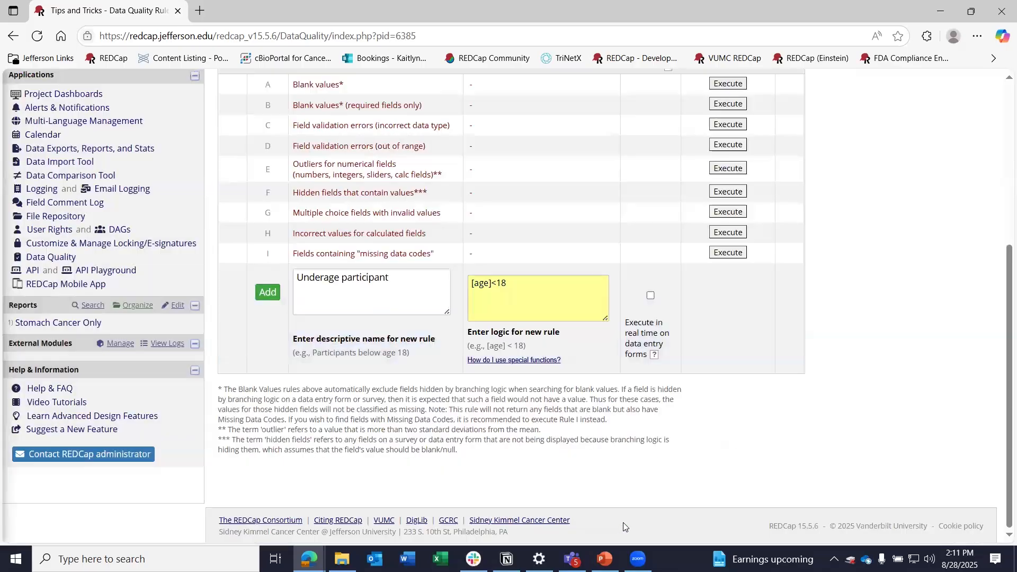
click(262, 300)
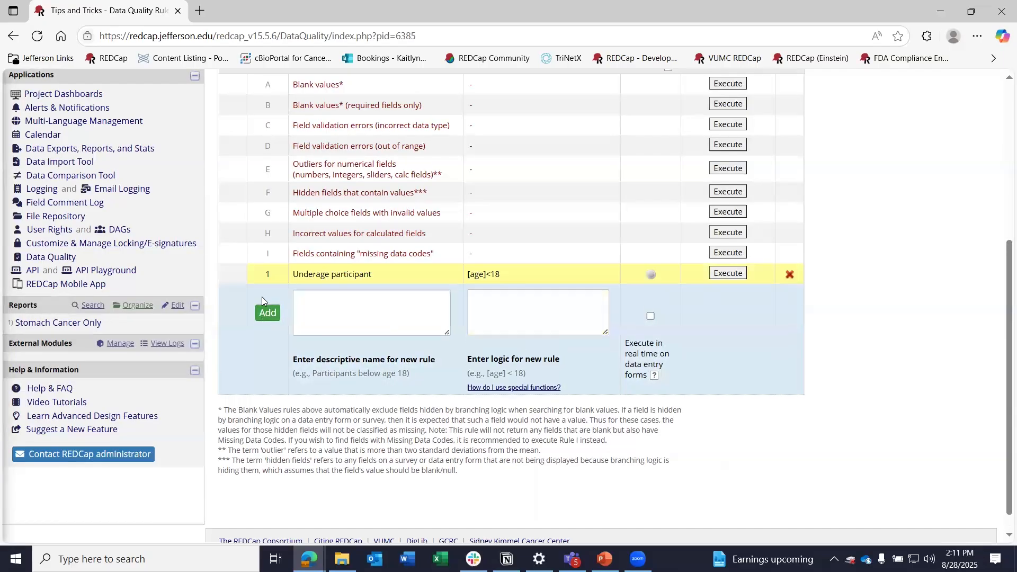
click(738, 272)
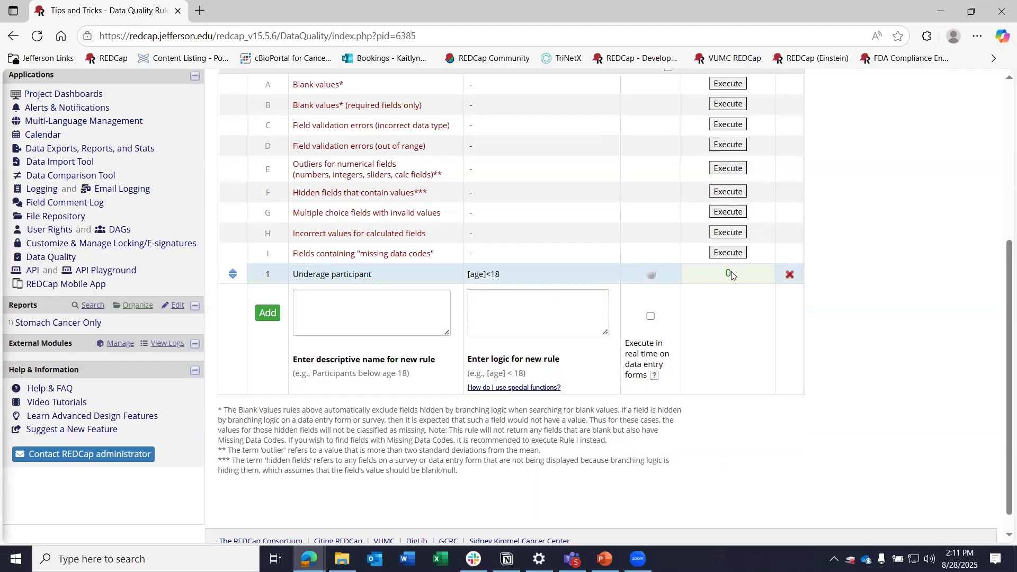
Change the logic of the Underage participant rule to [age]<33 and save it
click(490, 275)
click(611, 276)
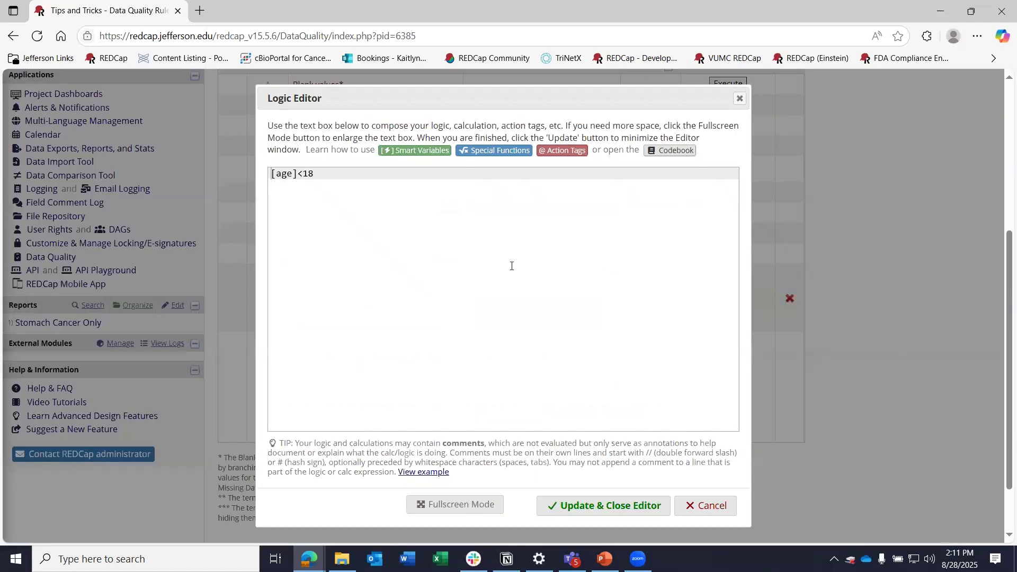
key(BackSpace)
key(BackSpace)
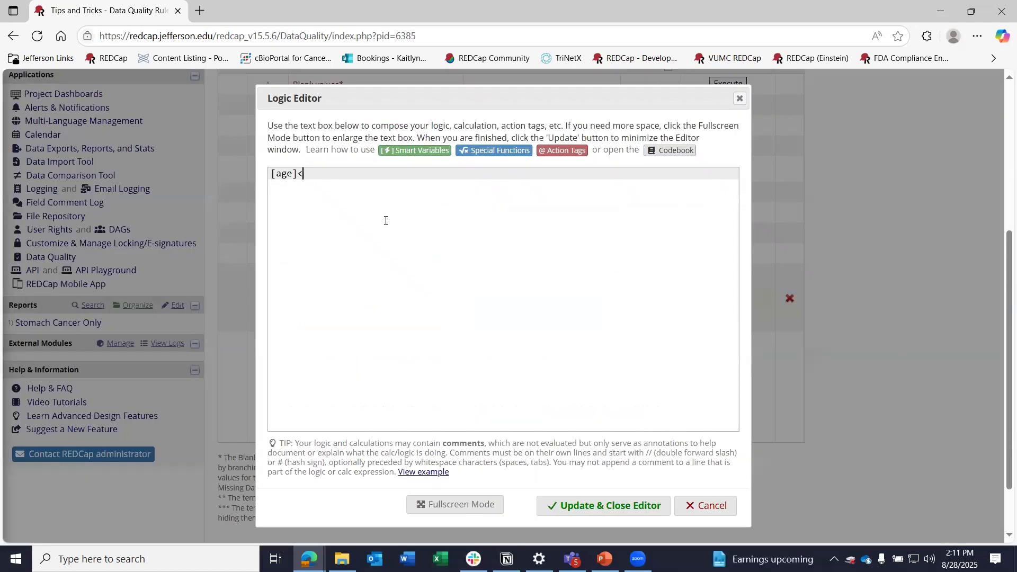
click(623, 520)
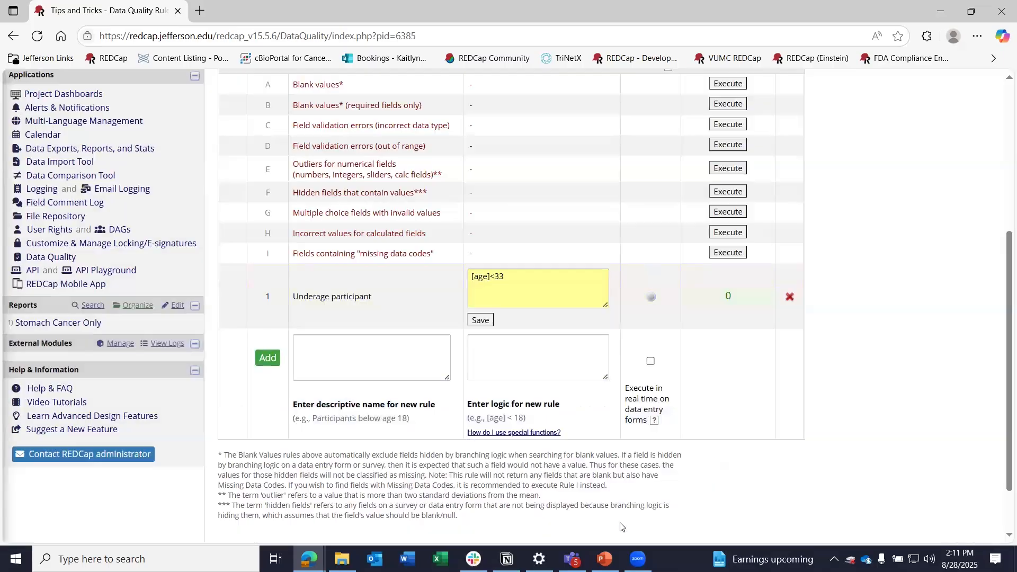
click(481, 320)
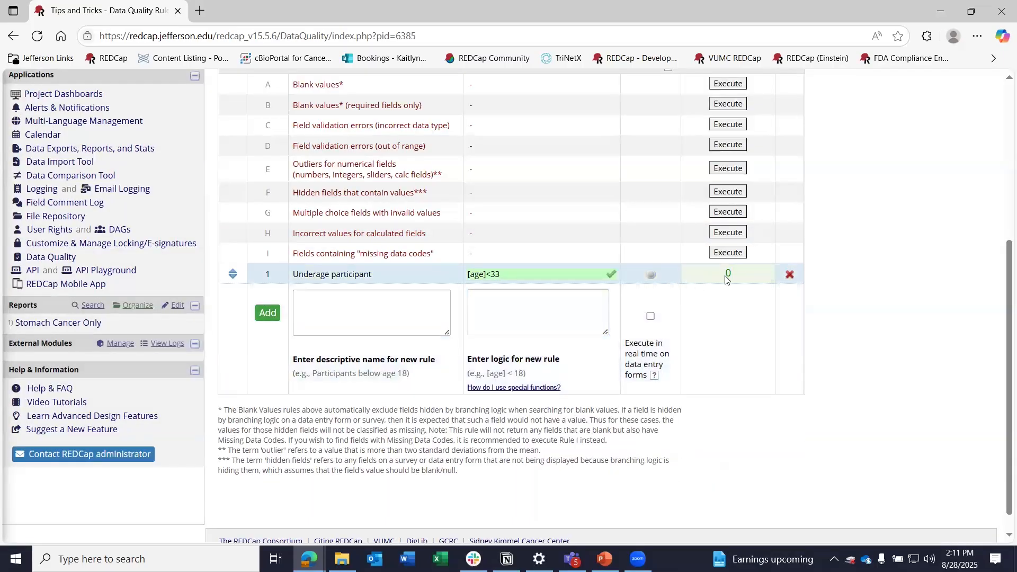
Clear the previous rule results, execute the Underage participant rule again, and view its discrepancies
scroll(742, 254, up, 4)
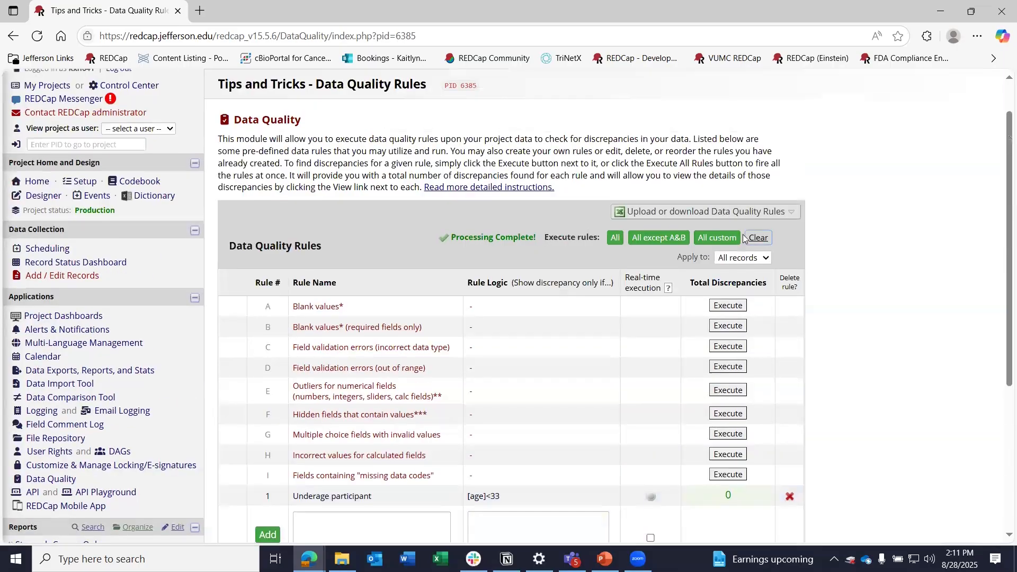
click(755, 239)
scroll(731, 265, down, 4)
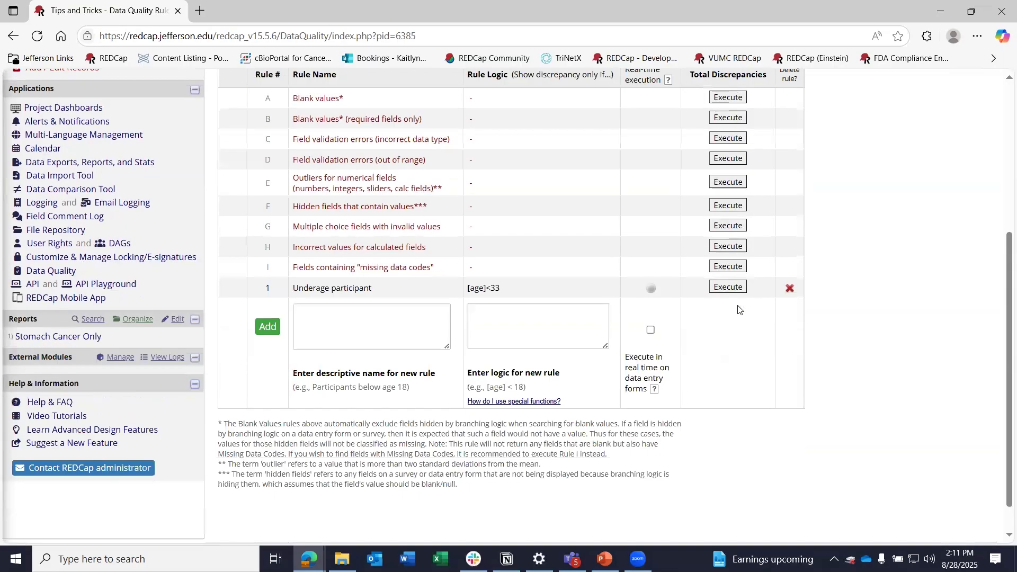
click(719, 276)
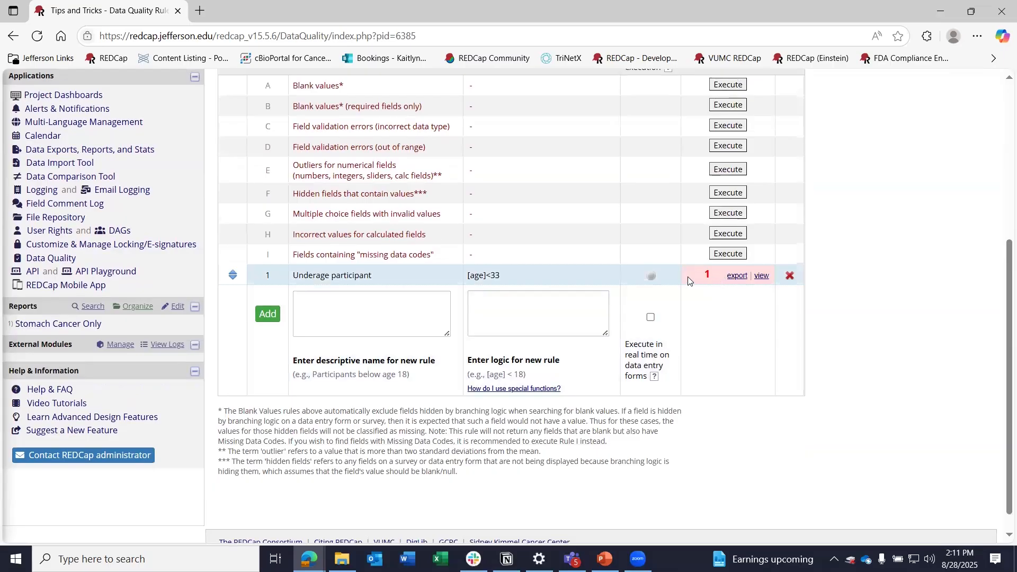
click(763, 276)
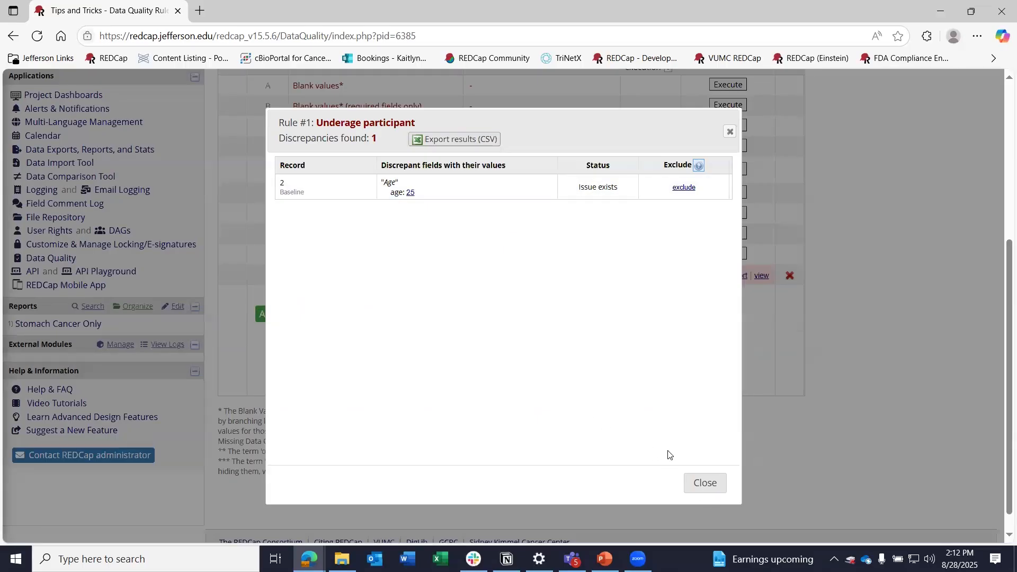
click(706, 483)
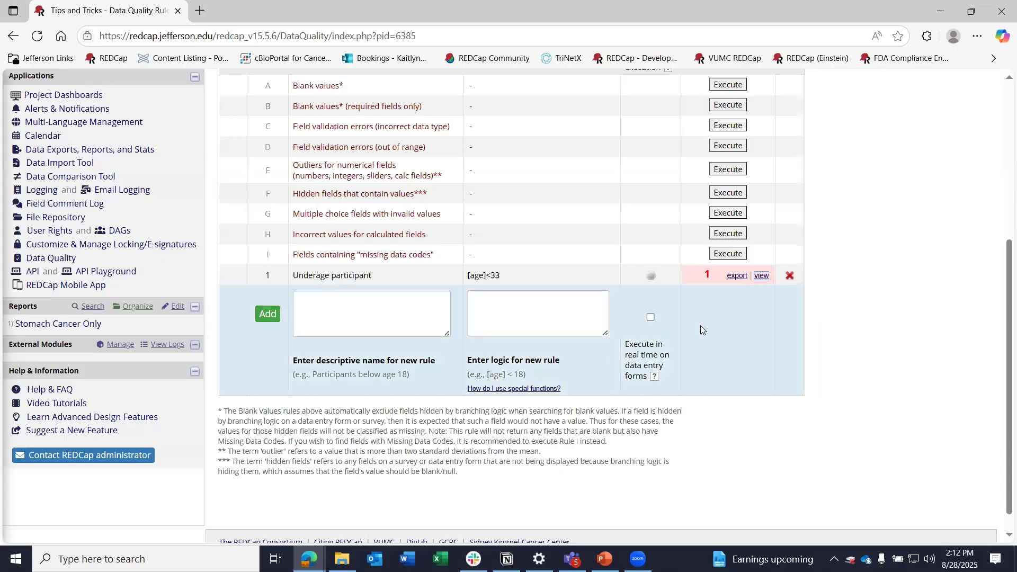
Set the logic of the Underage participant rule to [age]<18 and save it
click(606, 274)
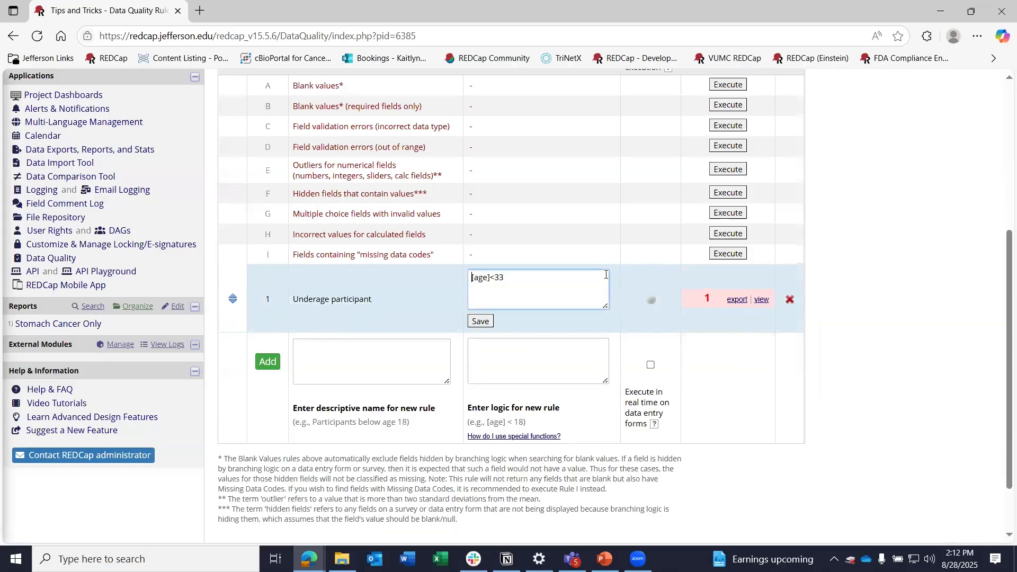
click(557, 278)
key(BackSpace)
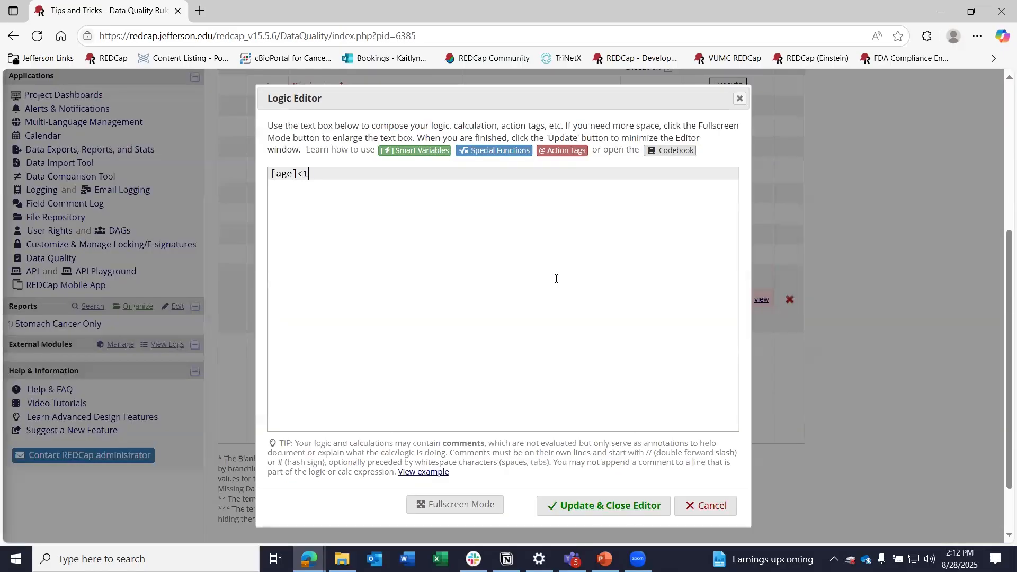
click(635, 521)
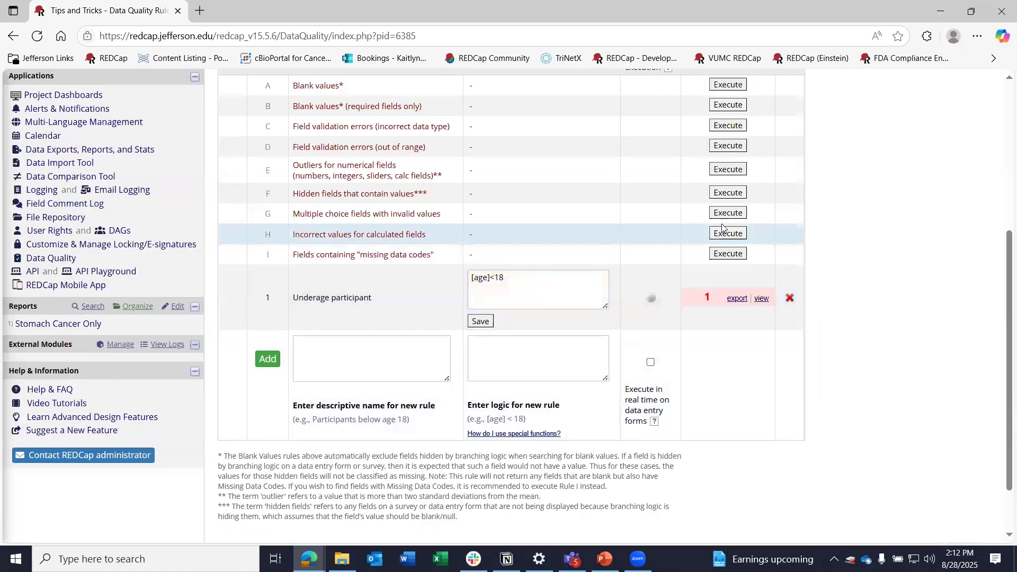
click(479, 321)
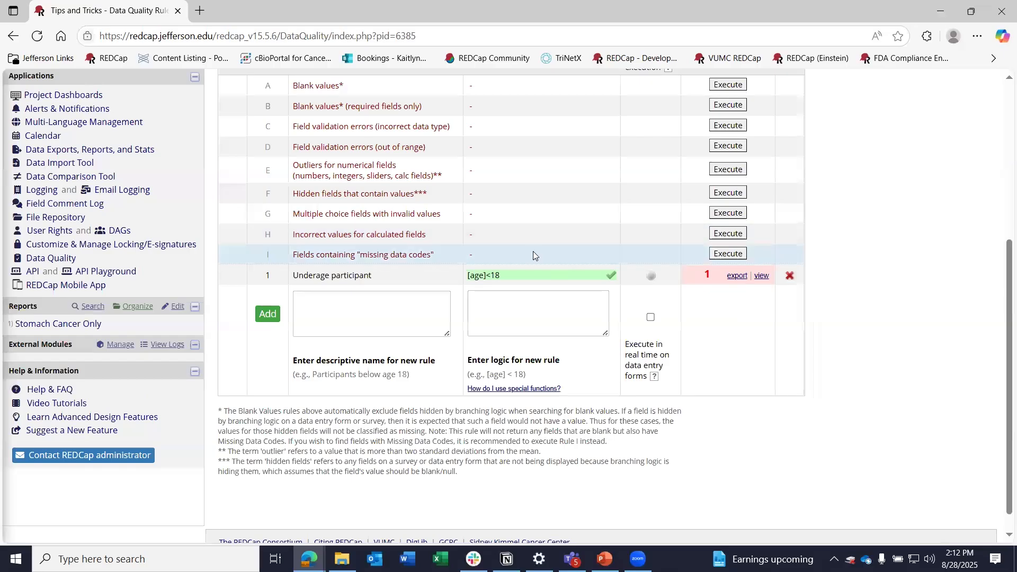
Clear the results of the previously executed data quality rules
scroll(636, 297, up, 5)
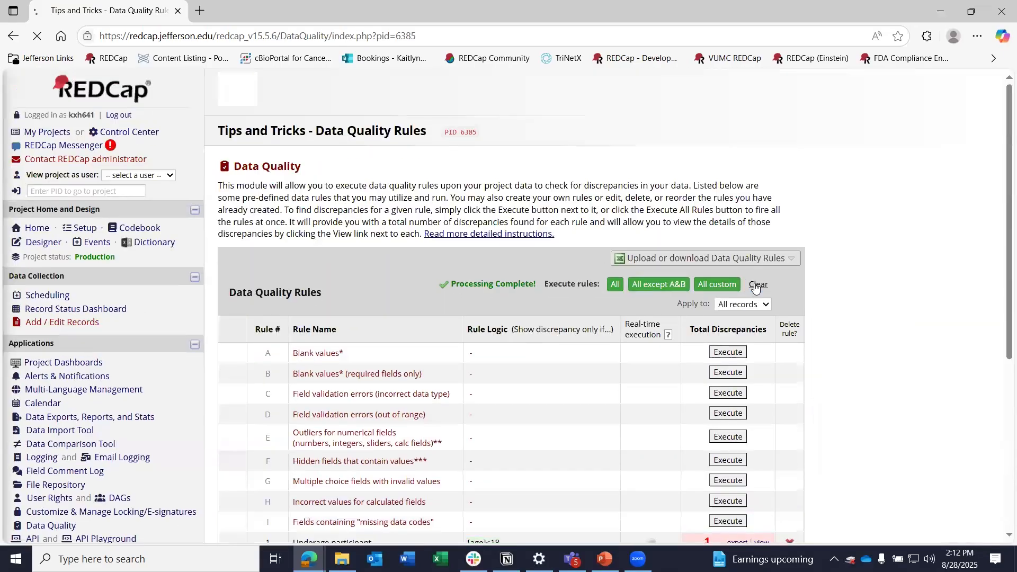
click(758, 287)
scroll(423, 307, down, 5)
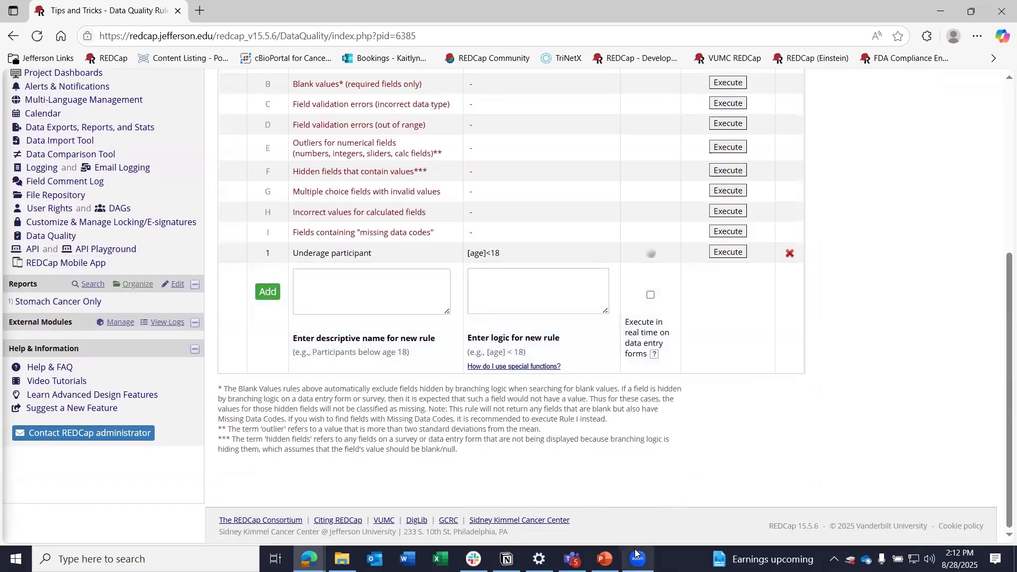
Switch to PowerPoint, copy the lab value expression [sodium]/[potassium]>5 from the Build Your Own Rules slide, and return to REDCap
click(604, 558)
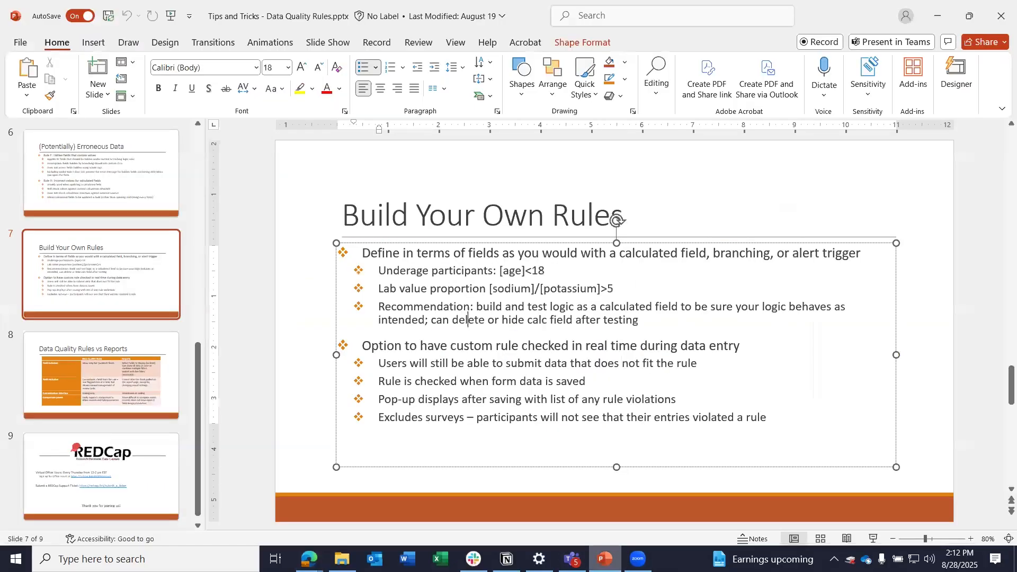
drag(617, 288, 488, 289)
key(ctrl+c)
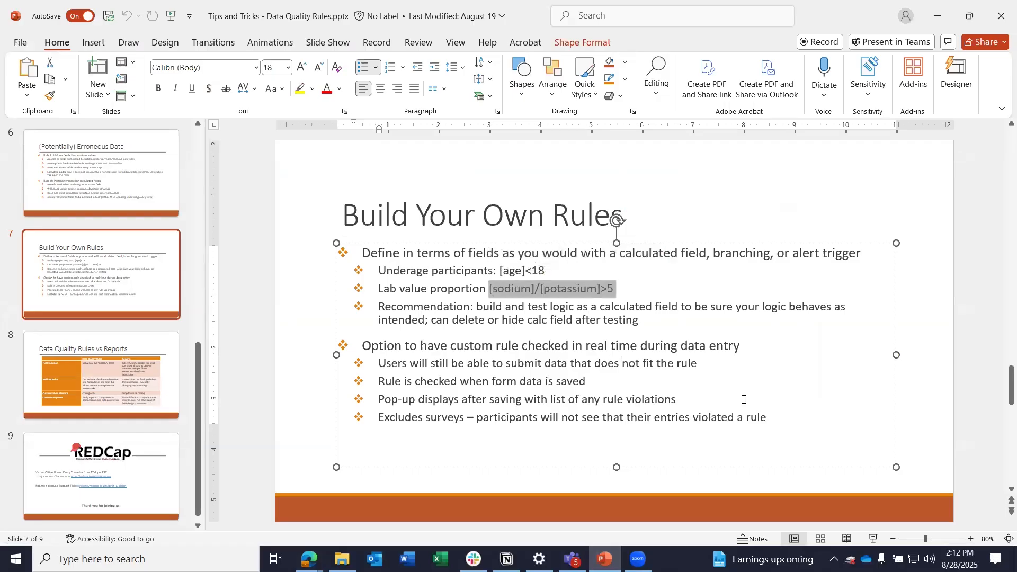
click(937, 16)
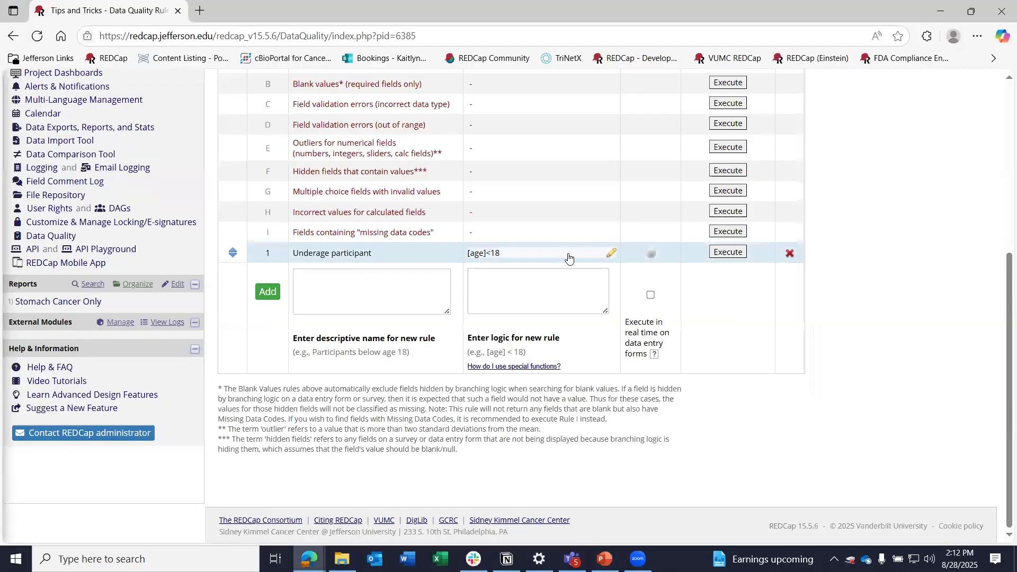
Add a new data quality rule named "Sodium potassium ratio" with the copied logic [sodium]/[potassium]>5
click(406, 302)
text(Sodium potassium ratio)
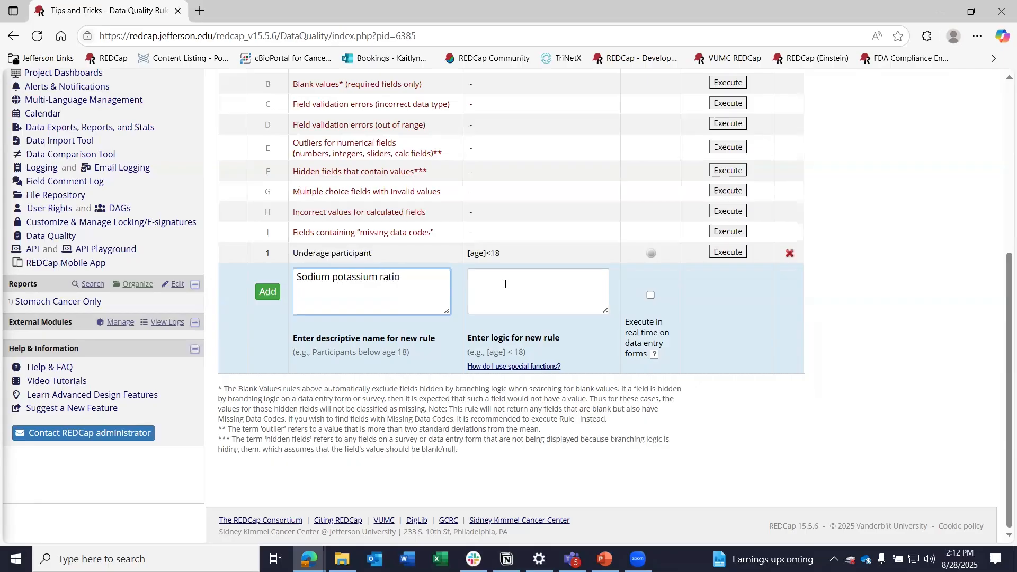
click(505, 283)
key(ctrl+v)
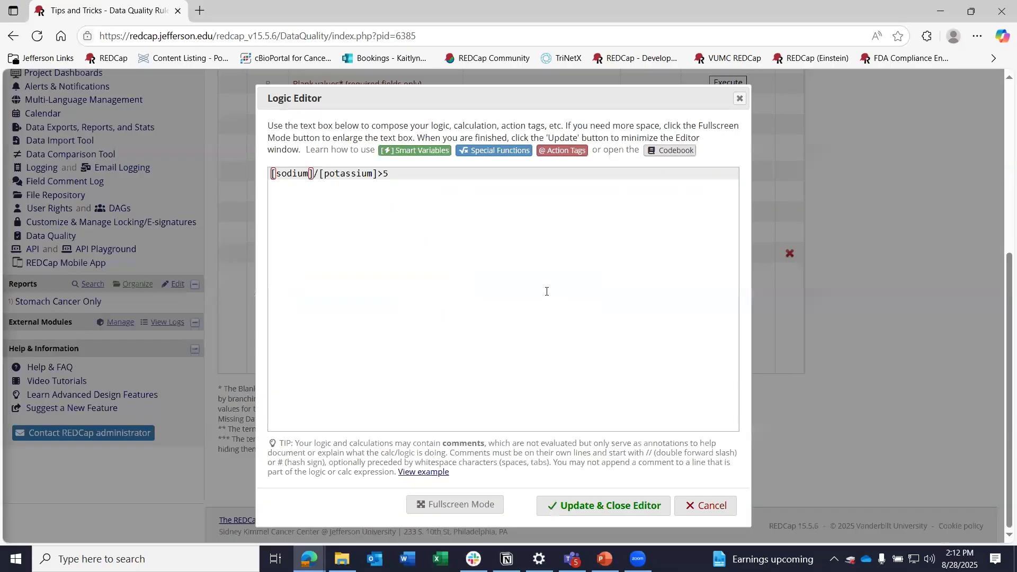
click(604, 521)
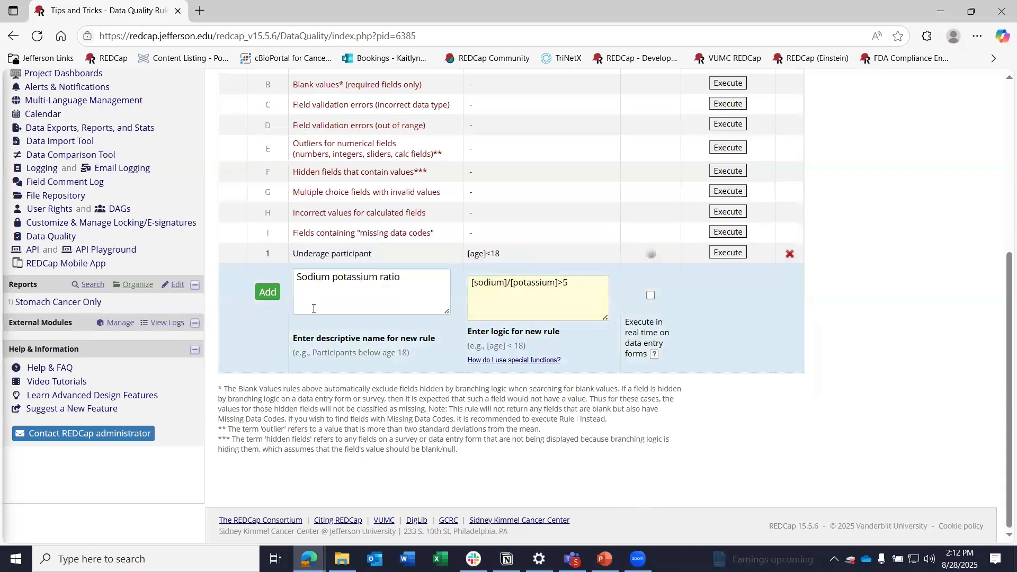
click(265, 292)
Execute the Sodium potassium ratio rule, review its discrepancies, and close the results
click(726, 274)
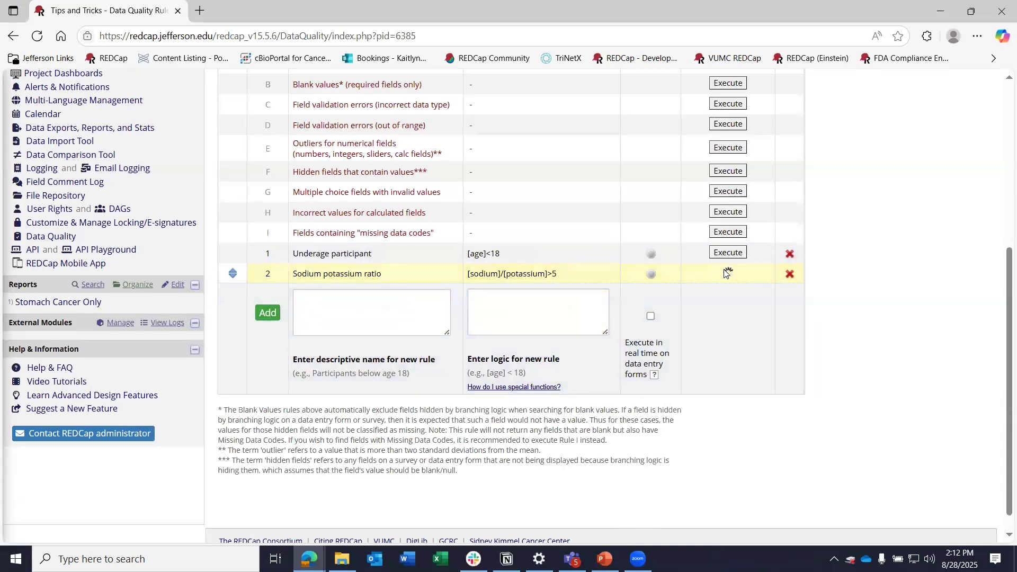
click(762, 274)
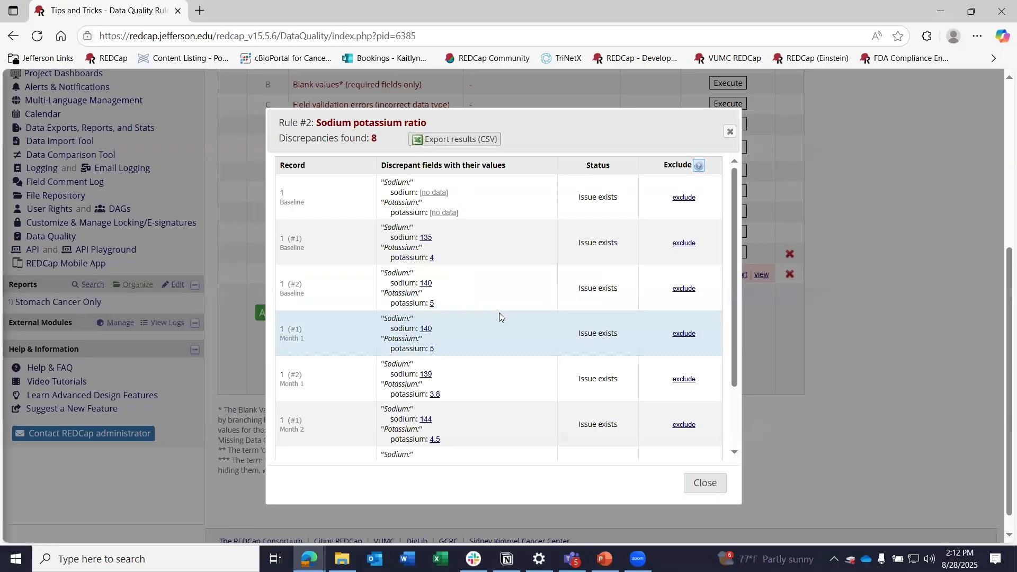
scroll(499, 312, down, 1)
scroll(499, 316, up, 1)
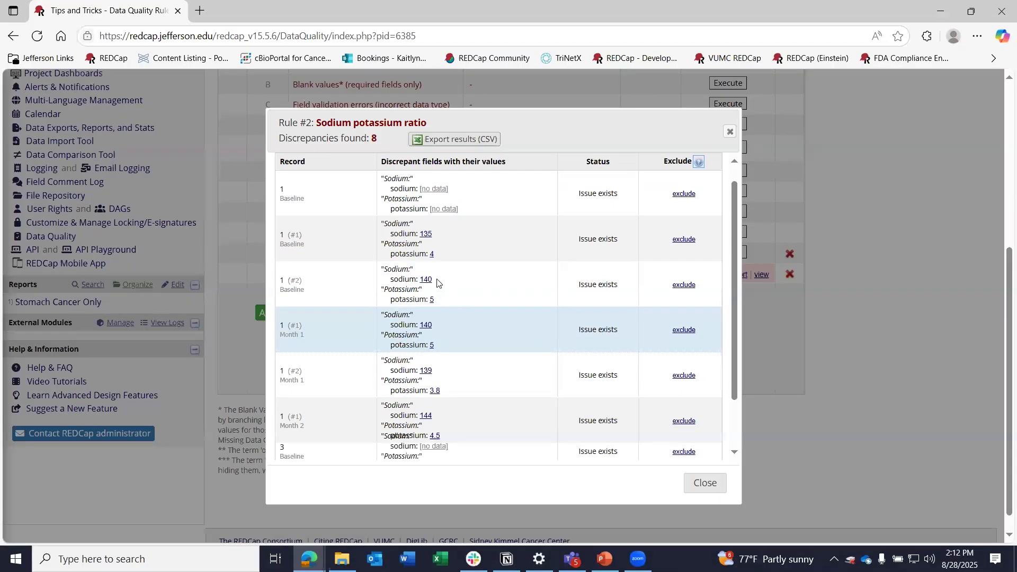
scroll(442, 296, down, 3)
click(700, 461)
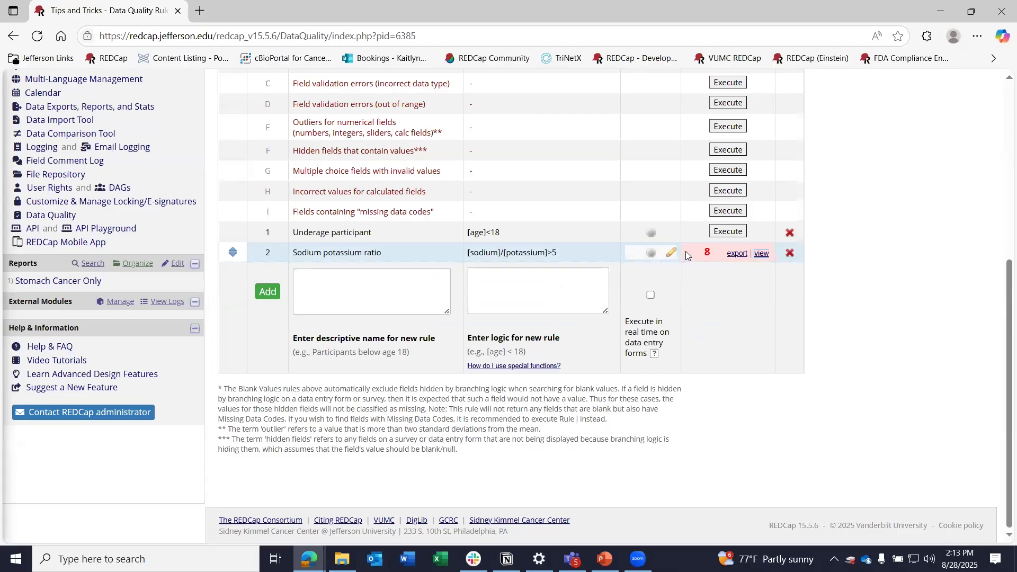
Enable real-time execution on data entry forms for the Underage participant rule and save the setting
click(649, 254)
click(651, 233)
click(638, 230)
click(656, 253)
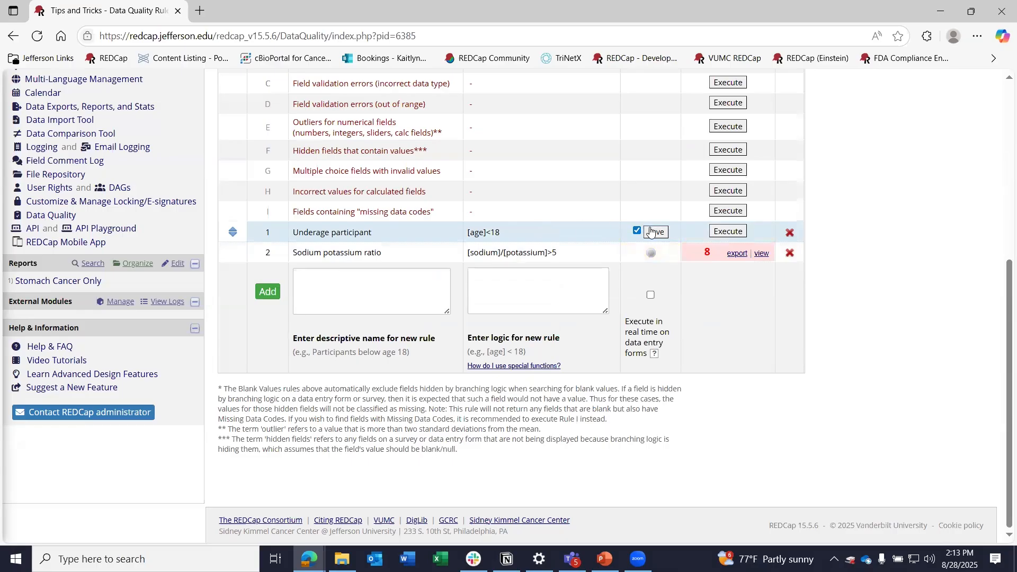
click(660, 233)
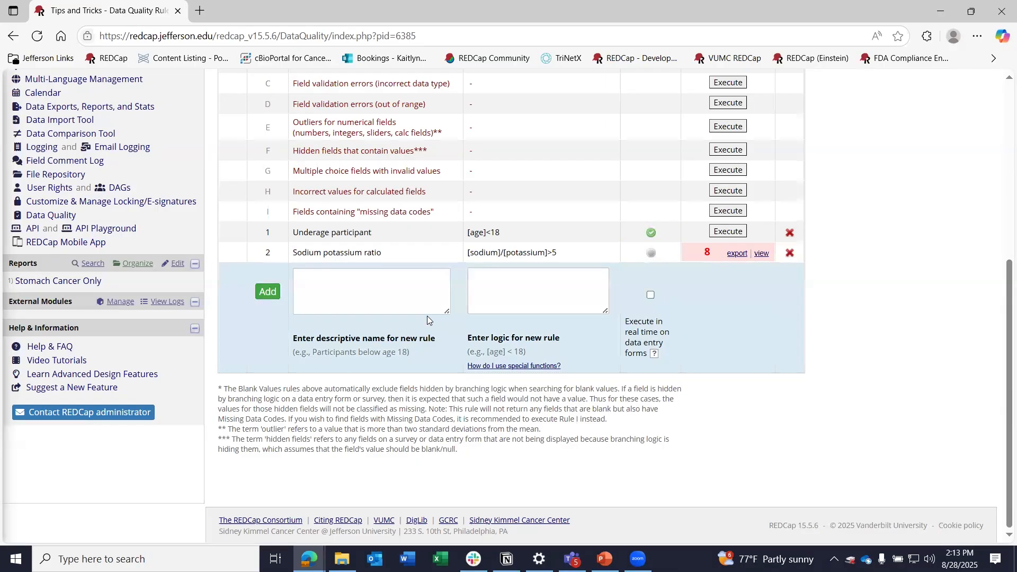
Add a new record from the Record Status Dashboard and open its Baseline Patient Information form
scroll(427, 316, up, 5)
scroll(427, 316, down, 2)
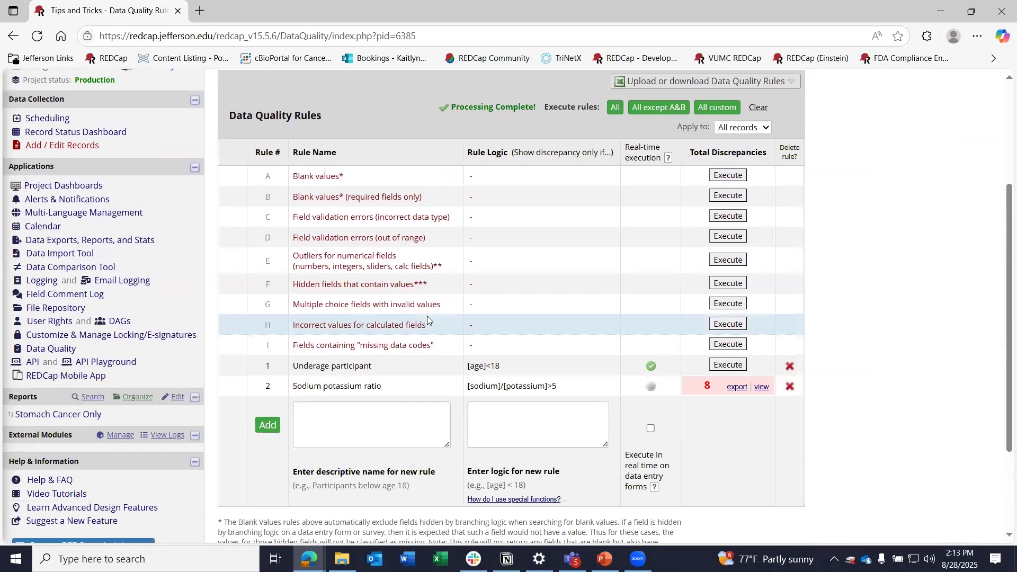
scroll(217, 245, up, 2)
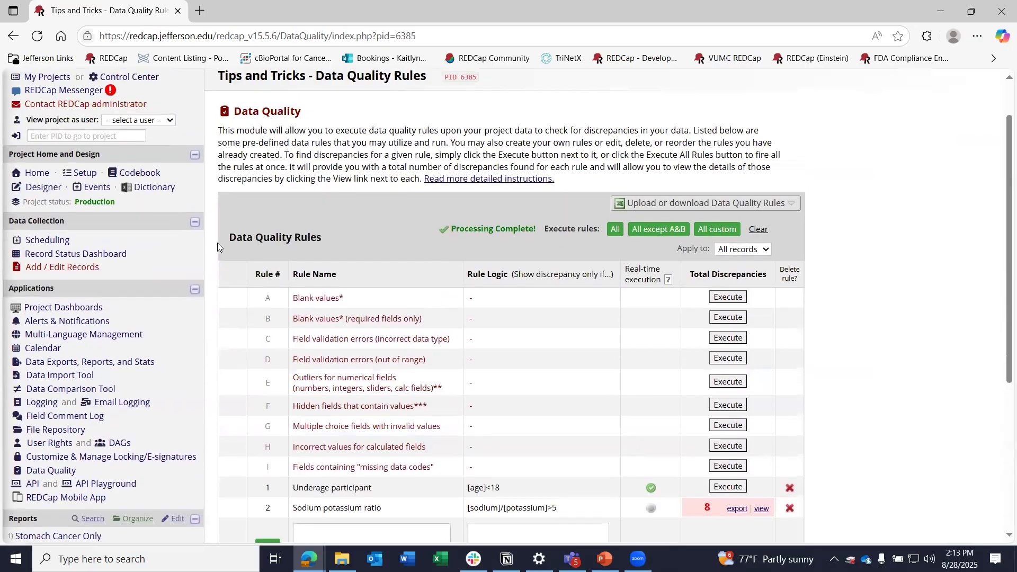
click(79, 255)
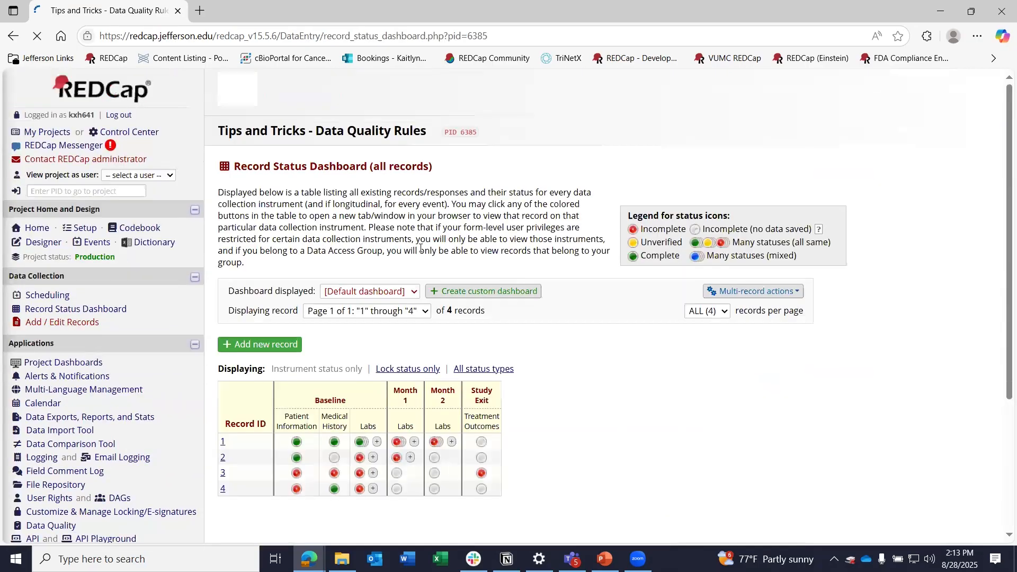
scroll(420, 253, down, 2)
click(276, 227)
click(392, 353)
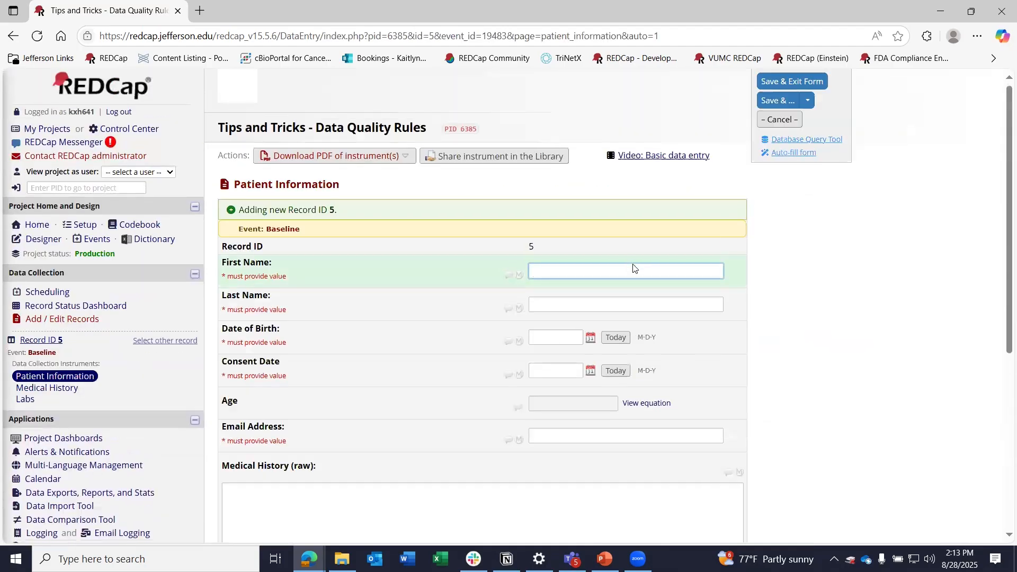
Enter the participant's first and last name on the Patient Information form
scroll(635, 268, down, 1)
text(Drogo)
click(591, 291)
text(Baggins)
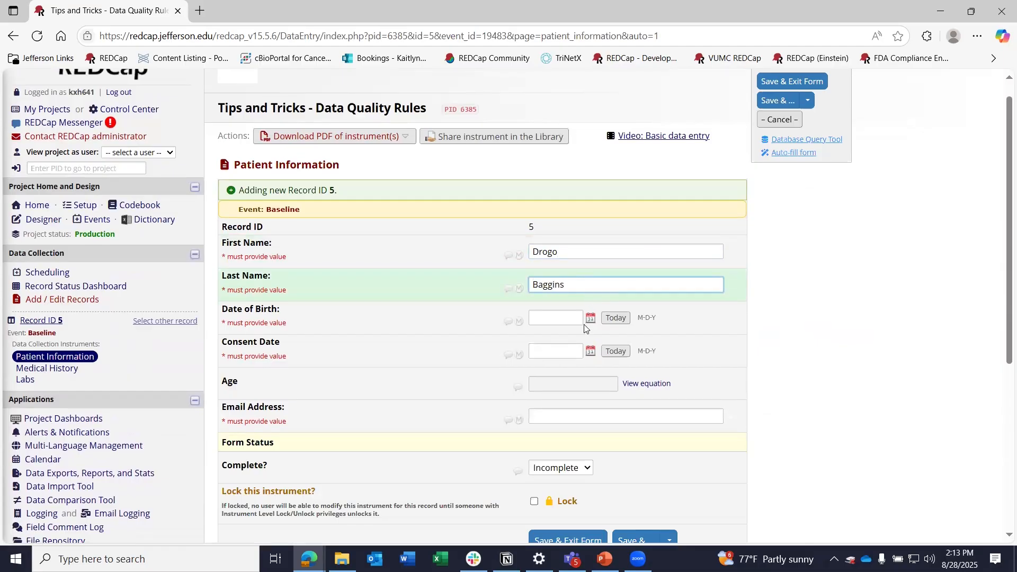
Set the consent date to today and choose a date of birth that makes the participant younger than 18
click(616, 351)
click(591, 318)
click(633, 338)
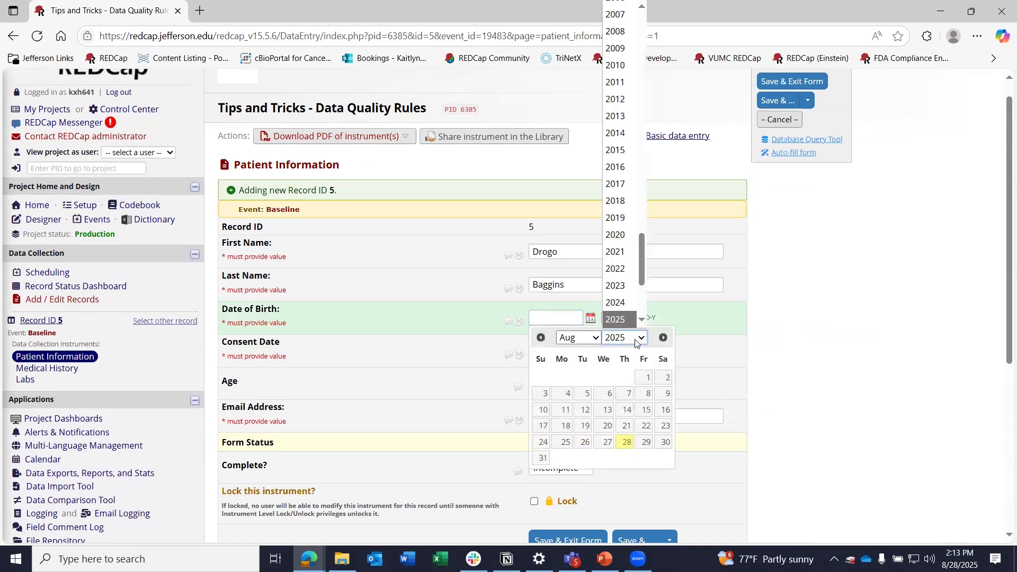
click(623, 200)
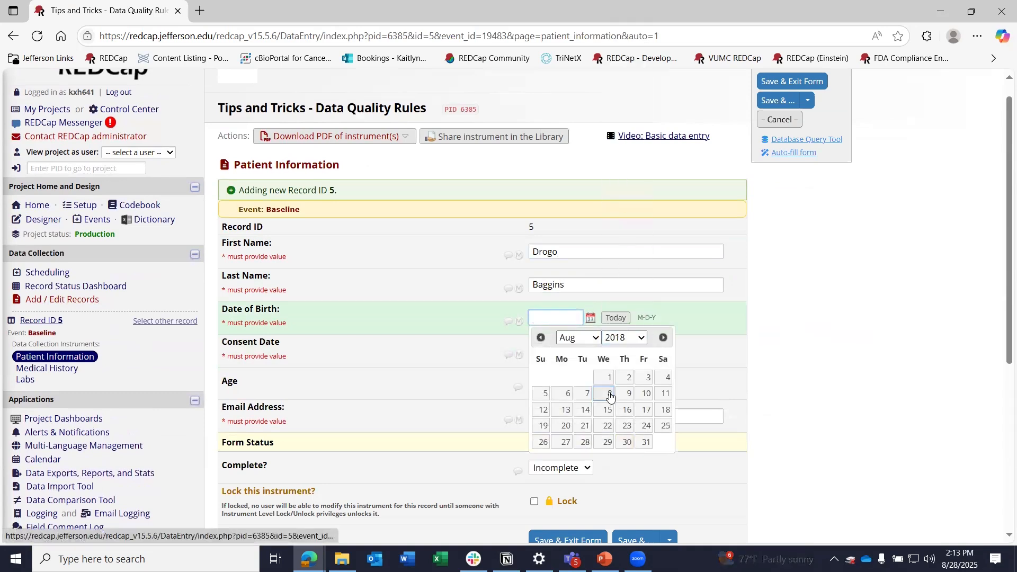
click(608, 393)
click(805, 423)
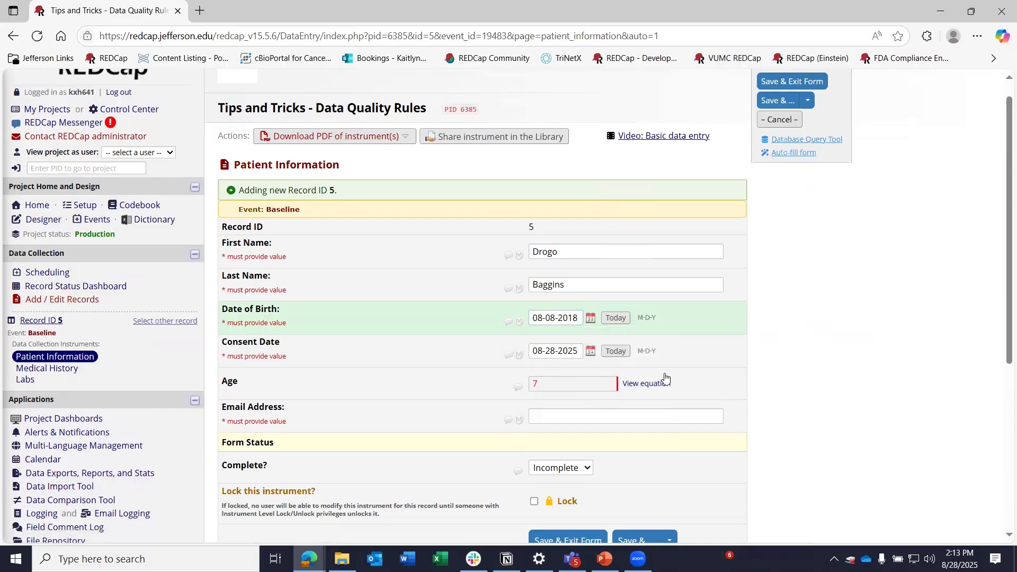
Save the Patient Information form with the email address blank, staying on the form, and dismiss the required-fields notice
click(656, 411)
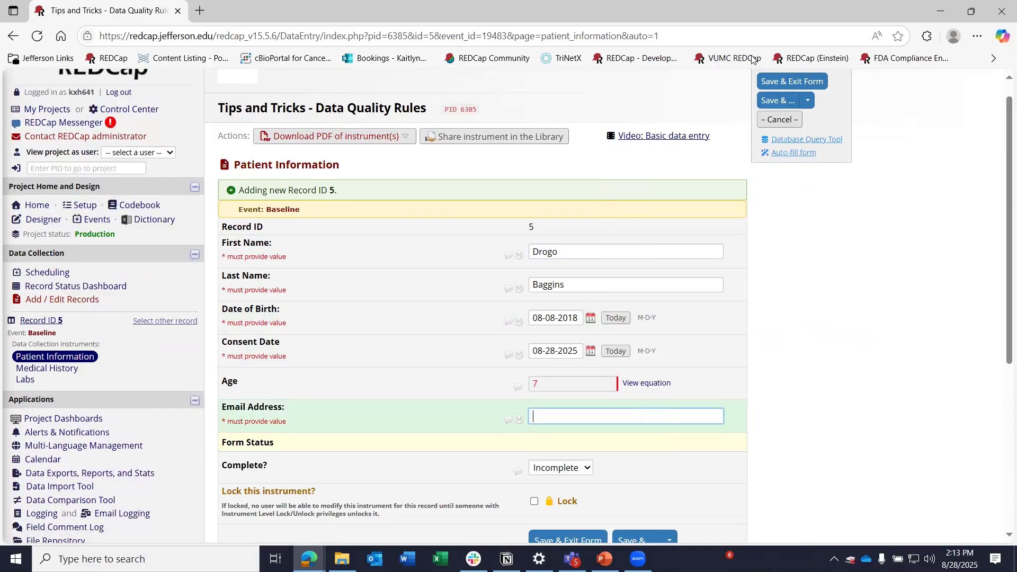
click(807, 100)
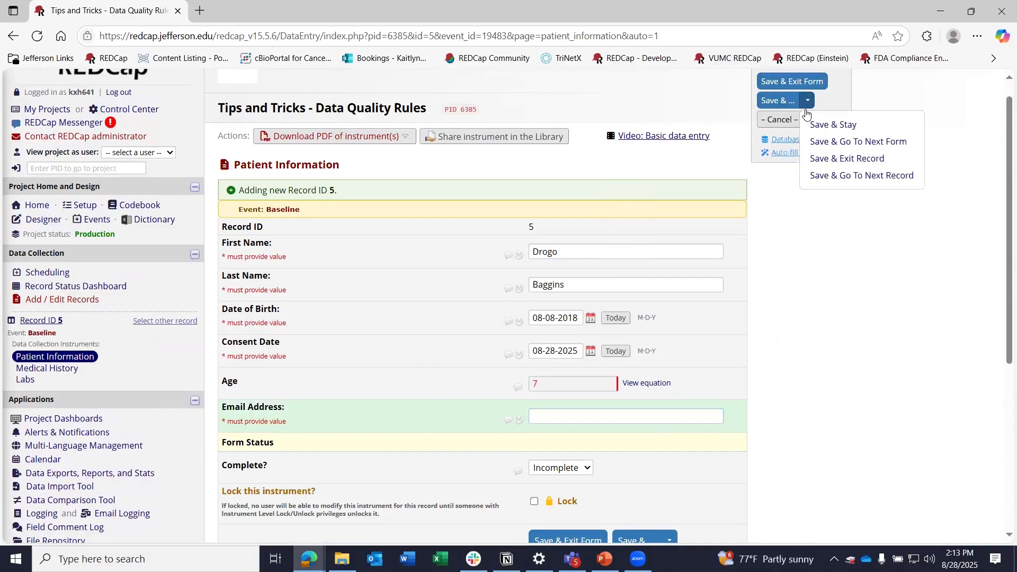
click(818, 126)
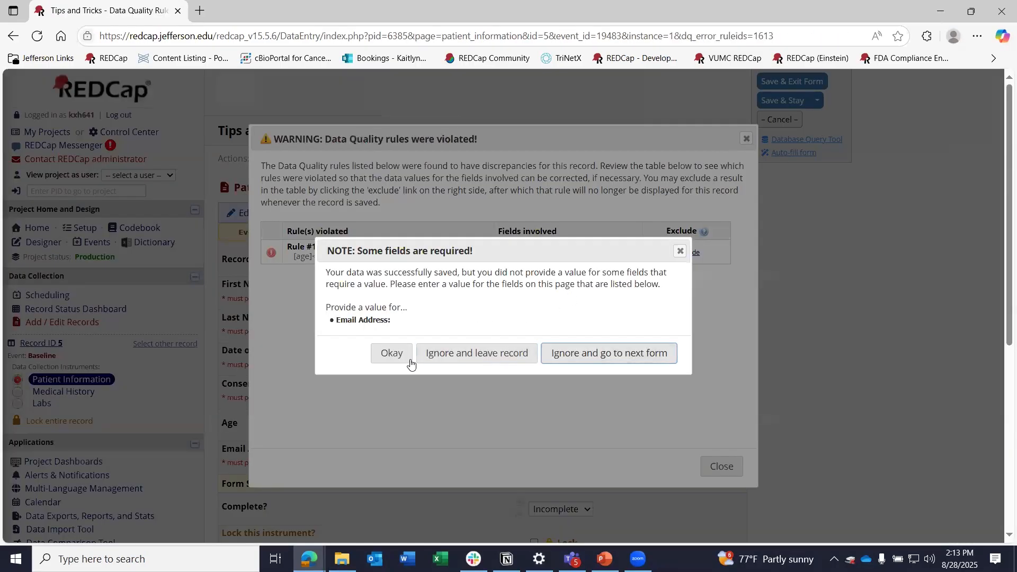
click(680, 251)
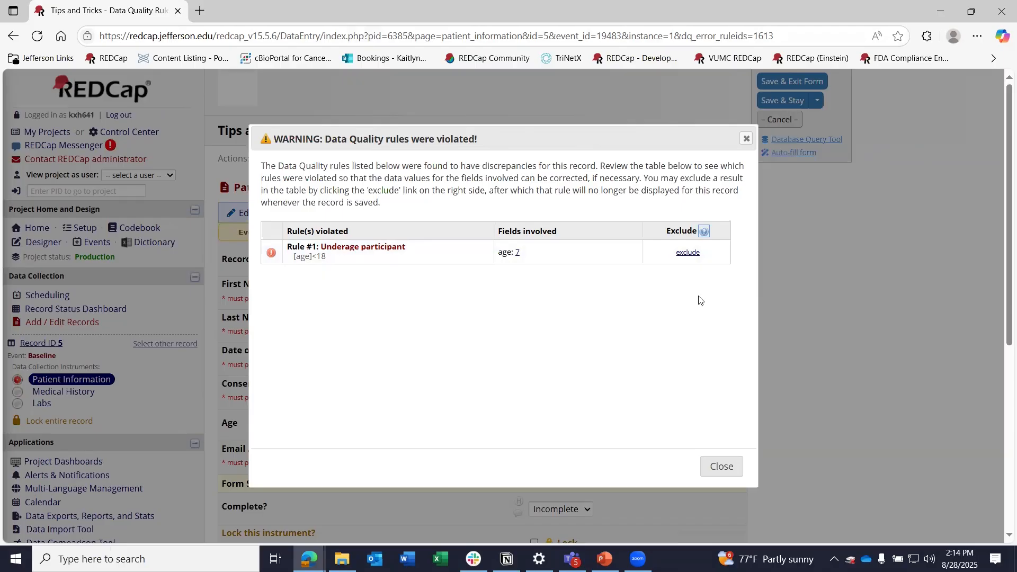
Exclude the Underage participant violation for this record and close the data quality warning
click(689, 254)
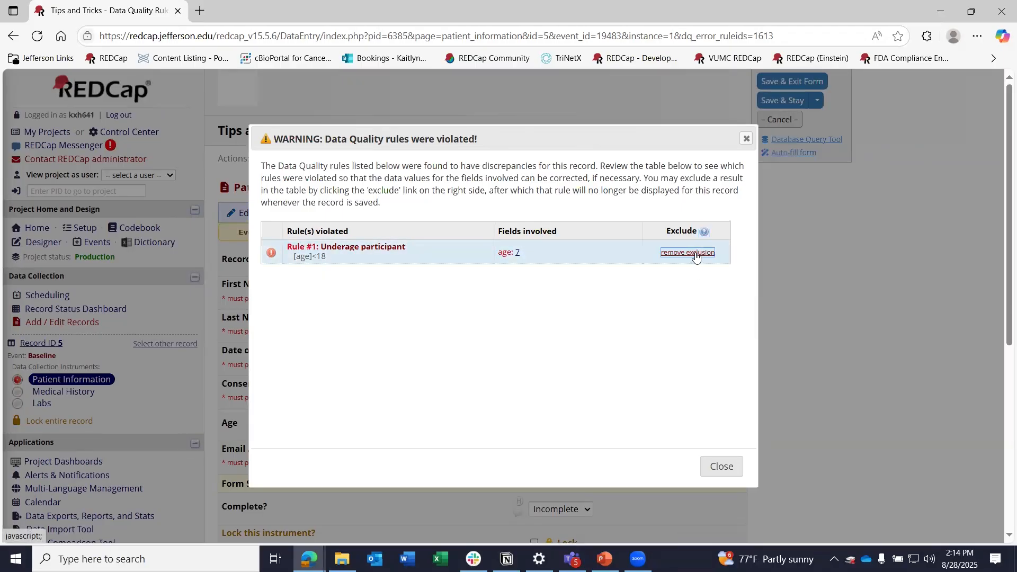
click(736, 464)
scroll(169, 385, down, 4)
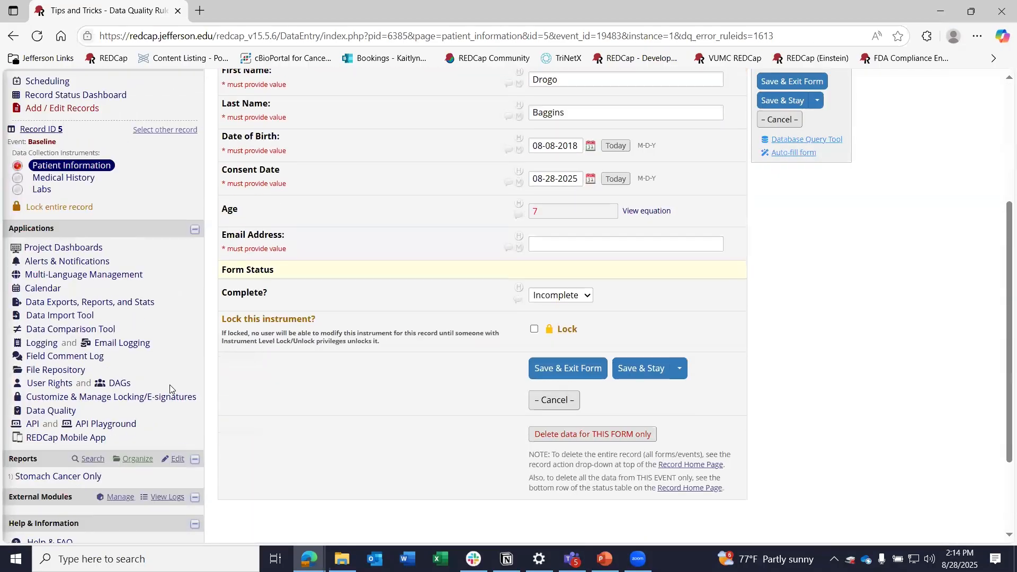